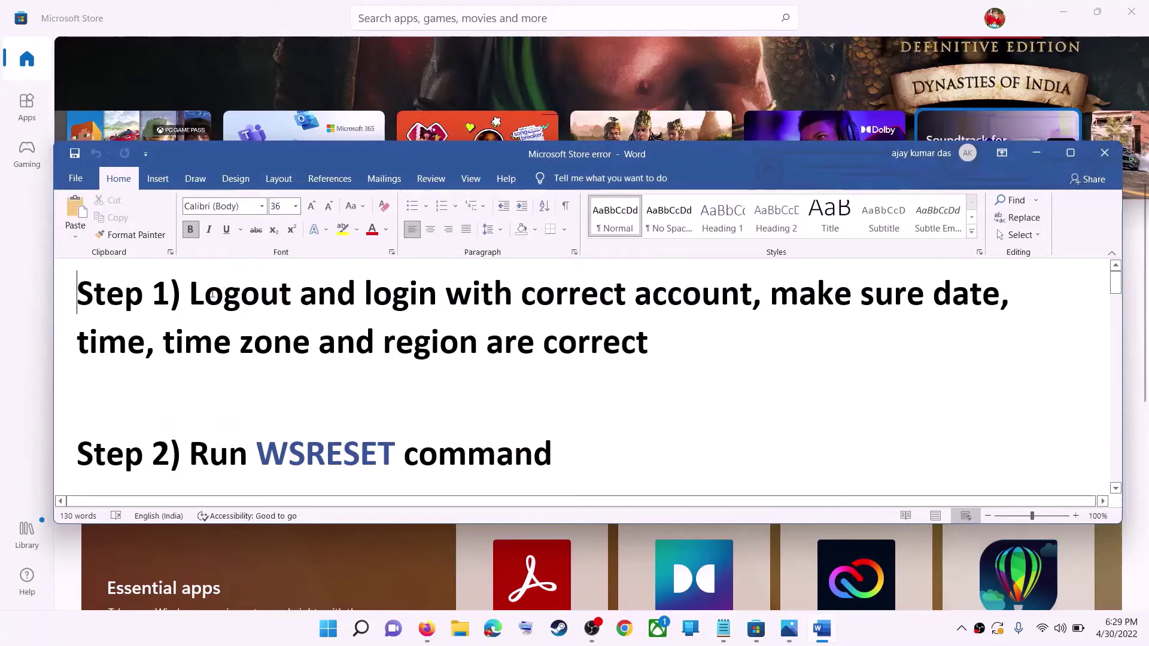
# Step: Sign out of Microsoft Store and sign back in with the same Microsoft account, as instructed in step 1 of the Word document
pyautogui.moveTo(279, 295); pyautogui.dragTo(753, 294)
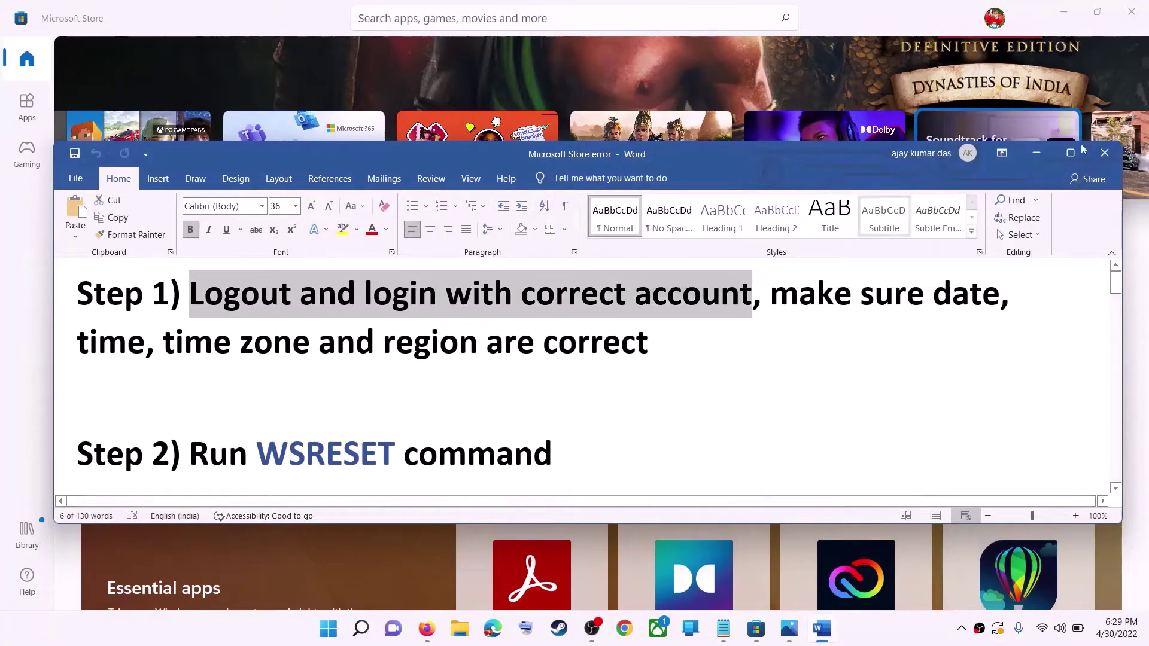
pyautogui.click(1037, 154)
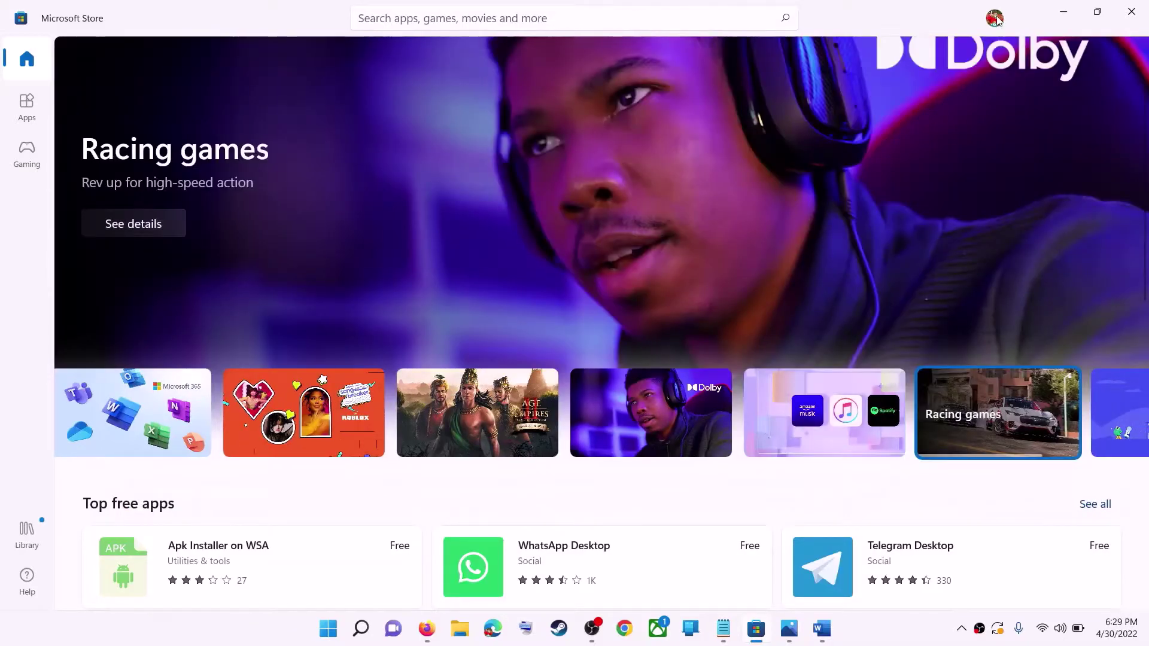
pyautogui.click(996, 21)
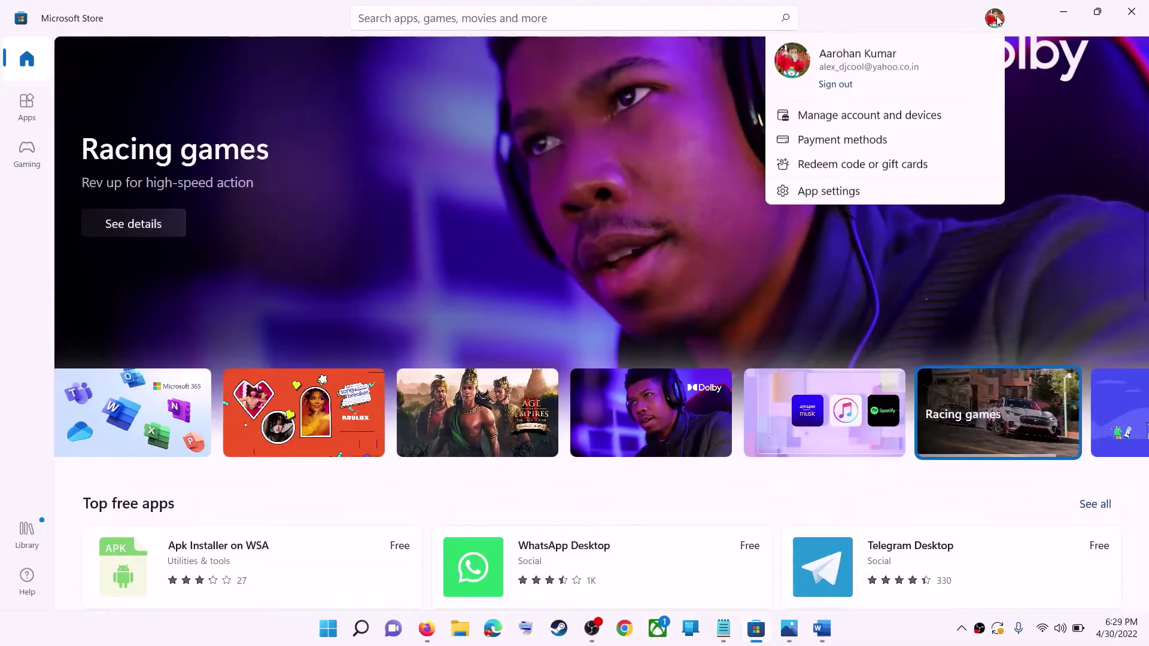
pyautogui.click(833, 85)
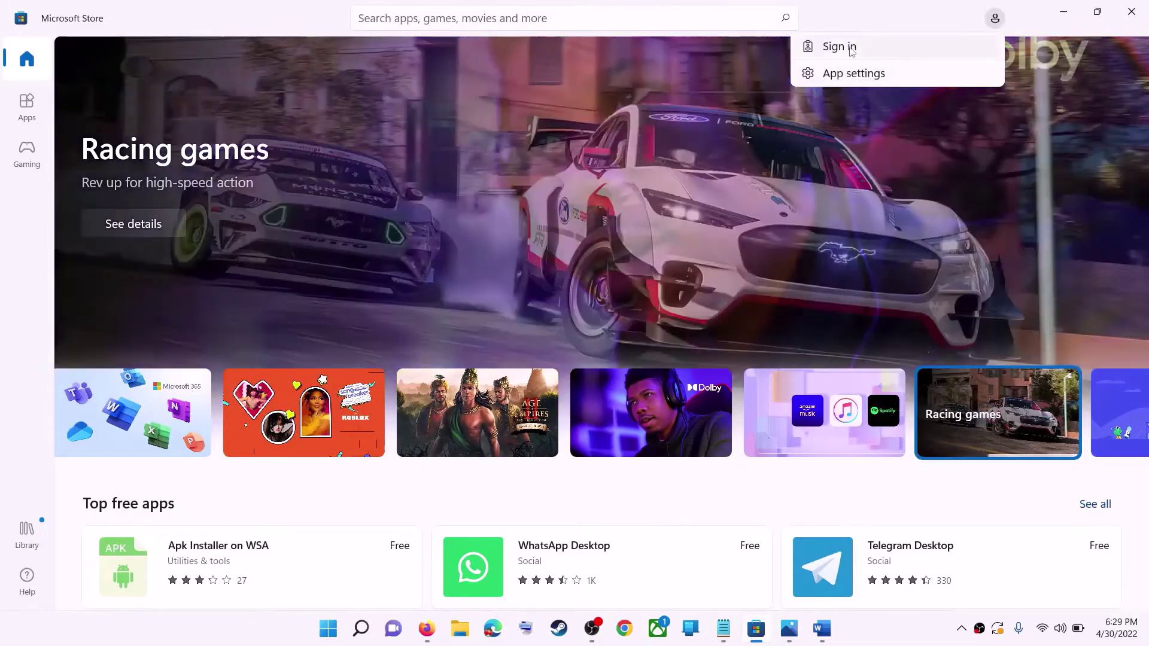
pyautogui.click(840, 47)
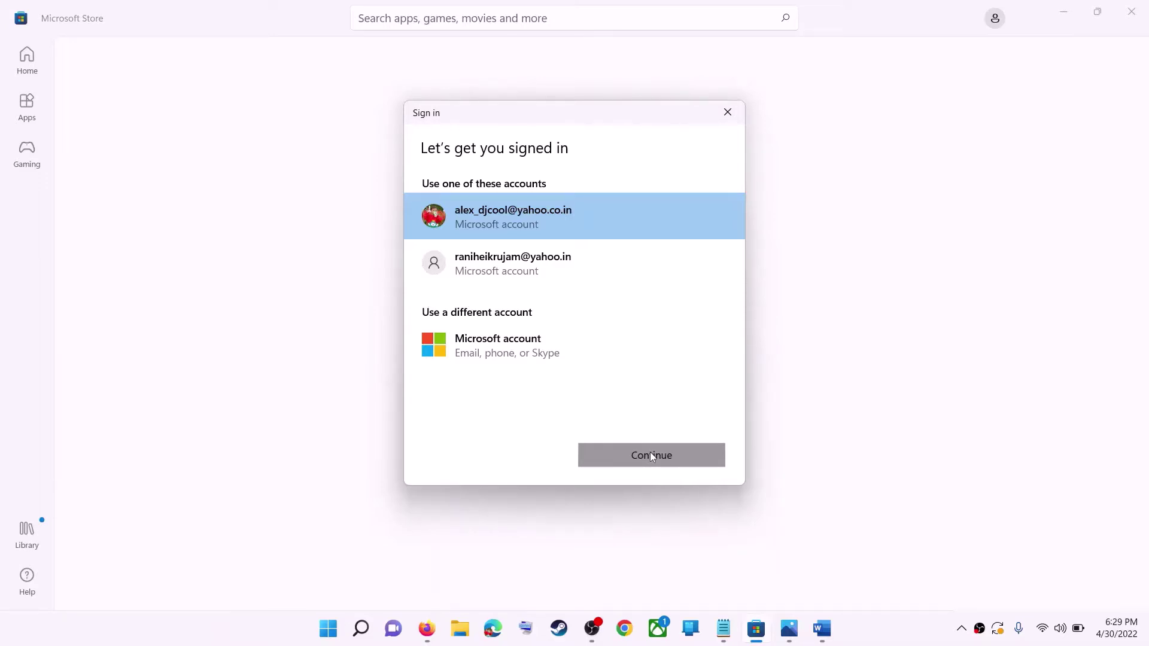
pyautogui.click(651, 456)
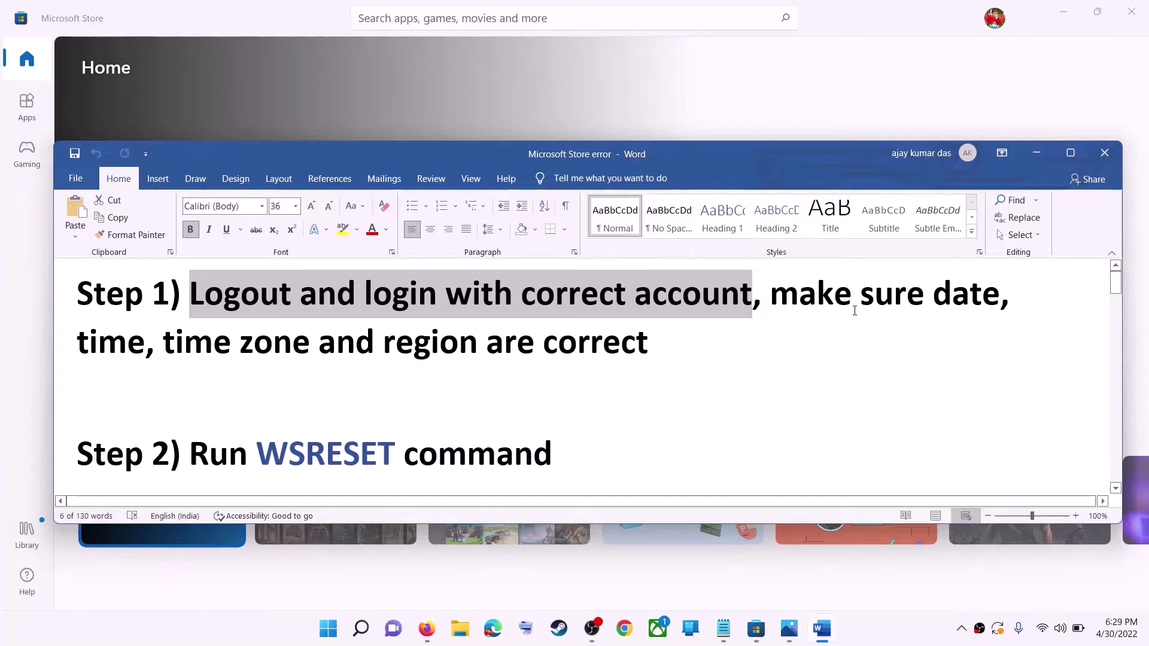
# Step: Open the Windows date and time settings and check the automatic time and time zone options
pyautogui.moveTo(855, 310); pyautogui.dragTo(584, 333)
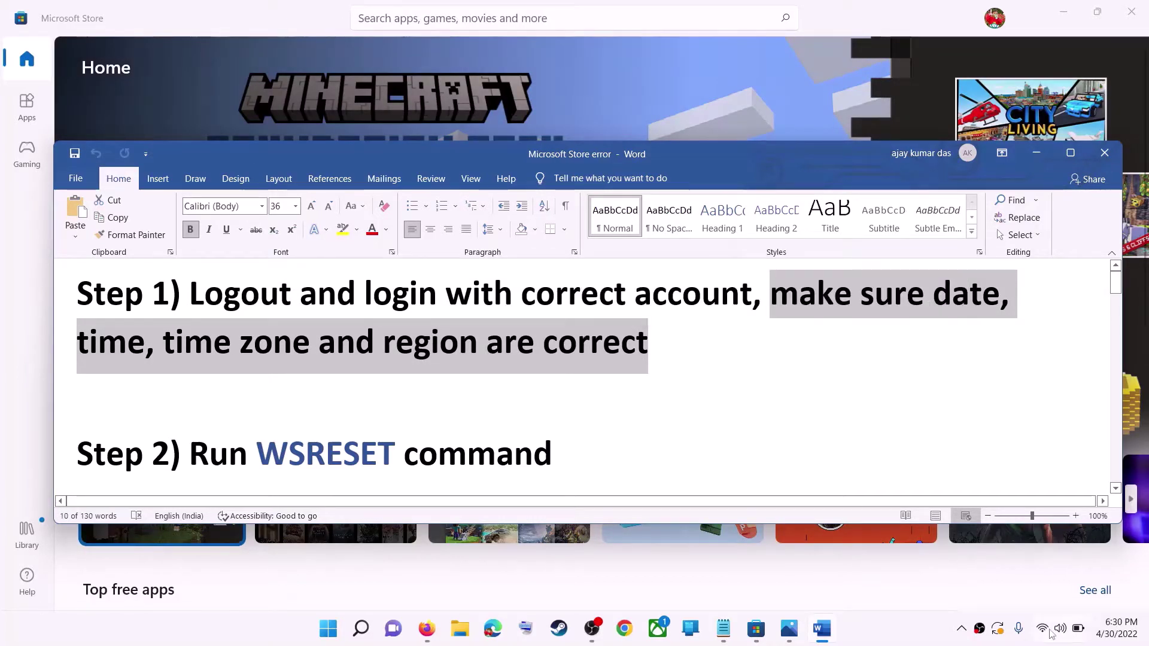
pyautogui.rightClick(1115, 621)
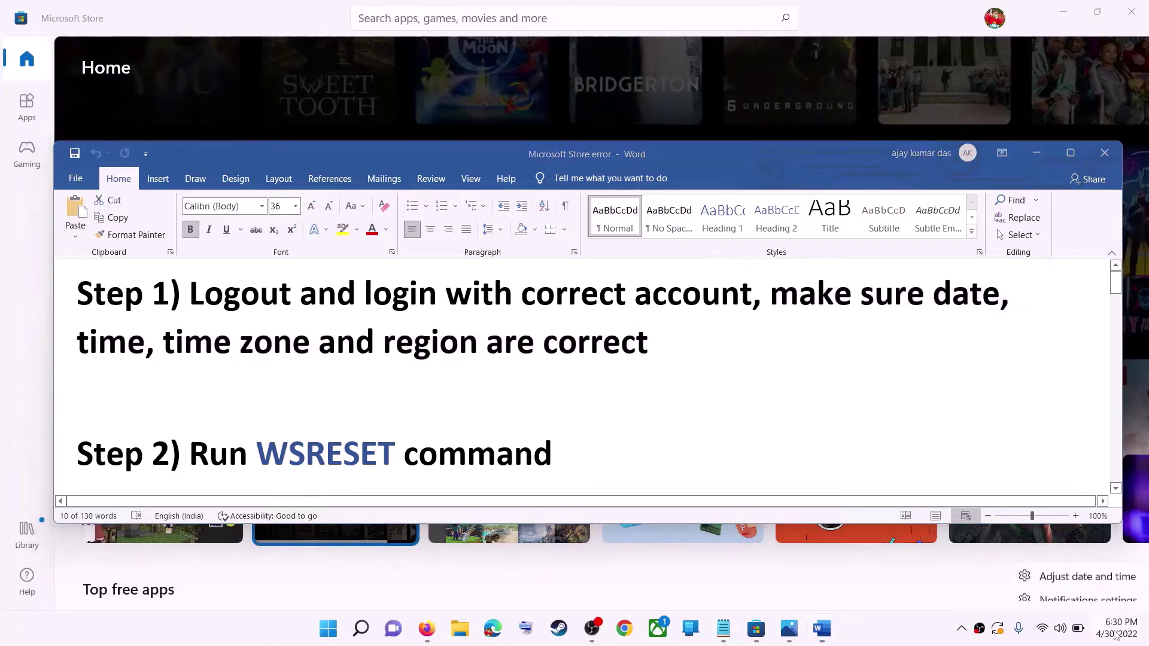
pyautogui.click(1102, 566)
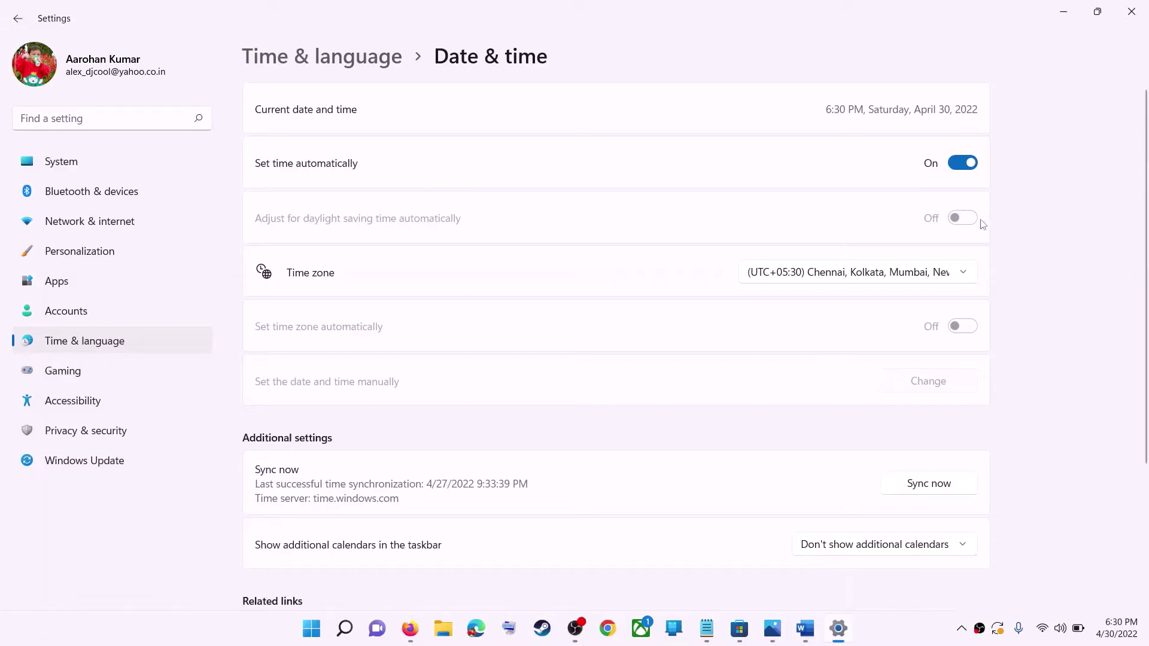
pyautogui.click(845, 279)
pyautogui.click(876, 273)
pyautogui.scroll(-3, 1029, 334)
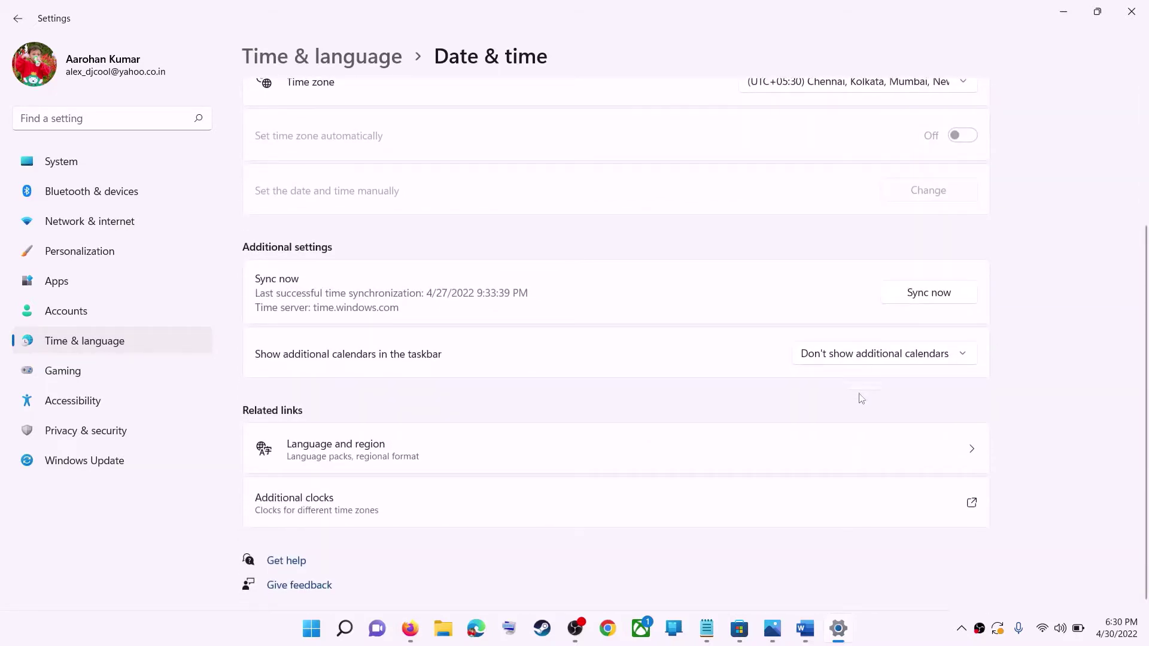
pyautogui.scroll(3, 856, 398)
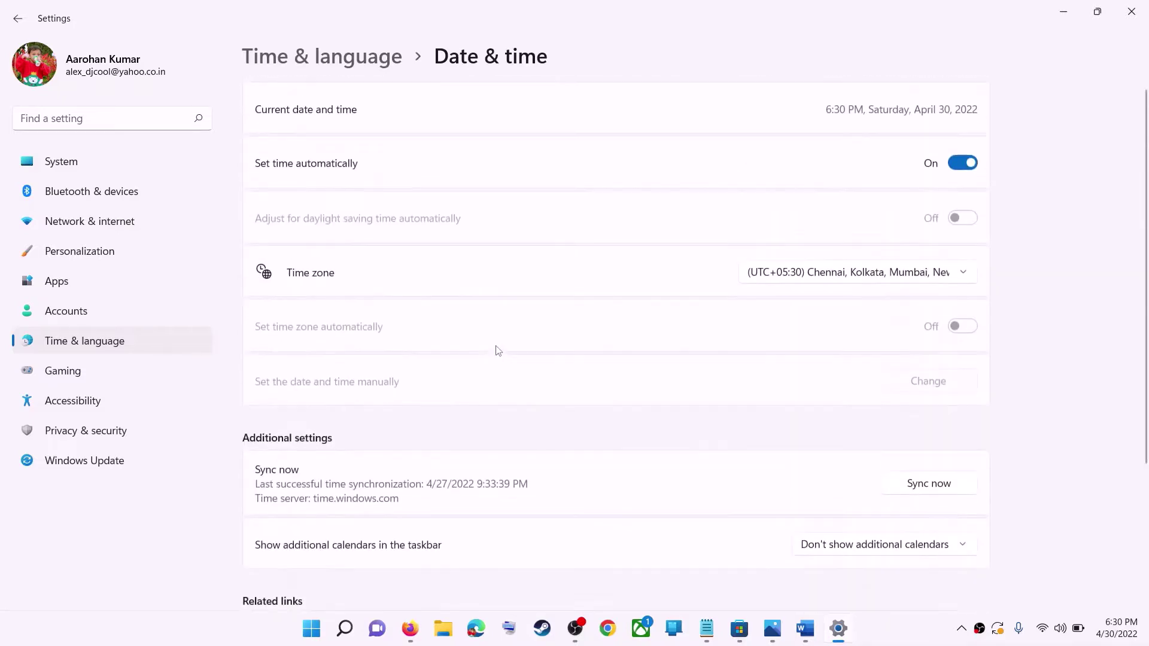
# Step: Check the country or region choice in the Language & region settings, and close Settings
pyautogui.click(78, 346)
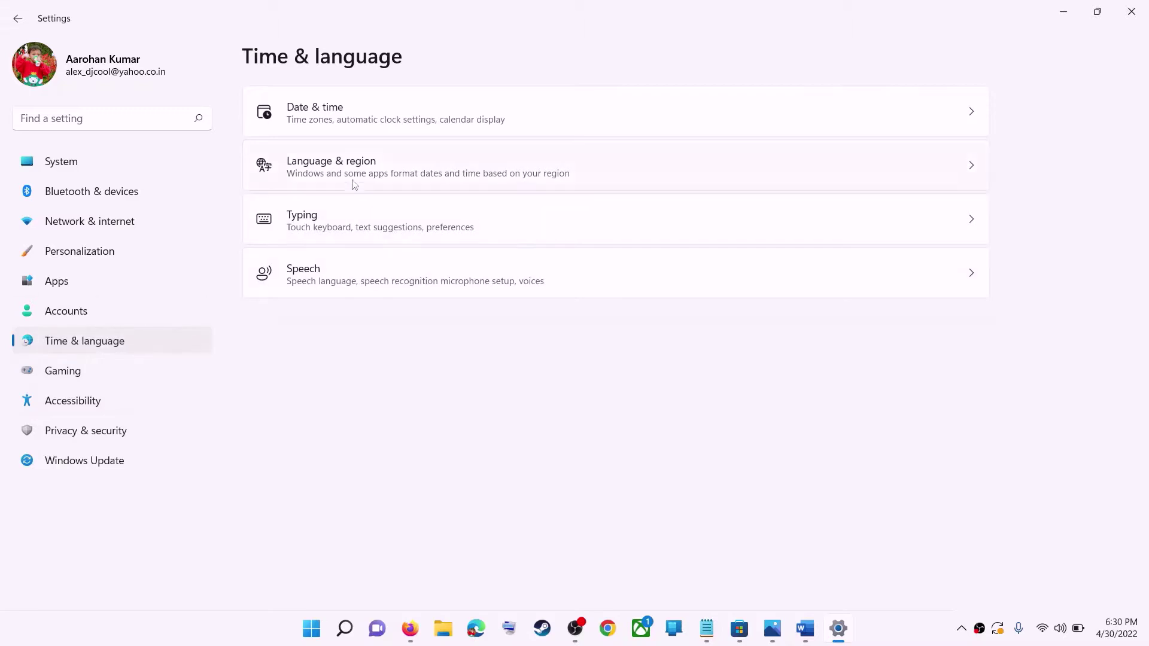
pyautogui.click(864, 178)
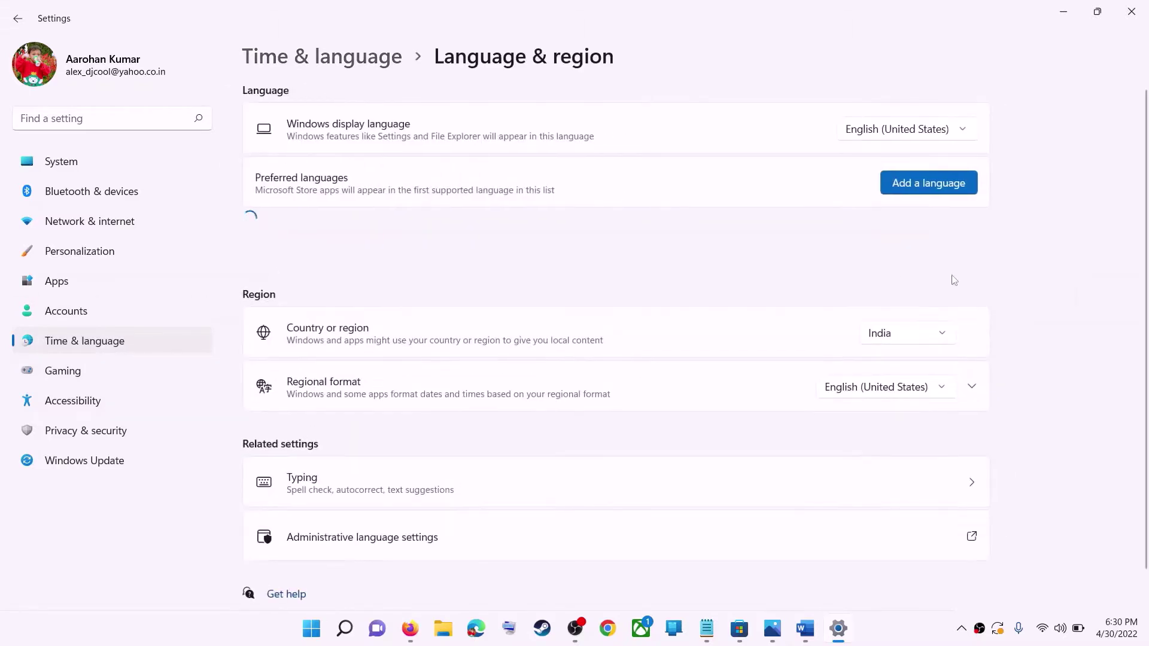
pyautogui.click(914, 340)
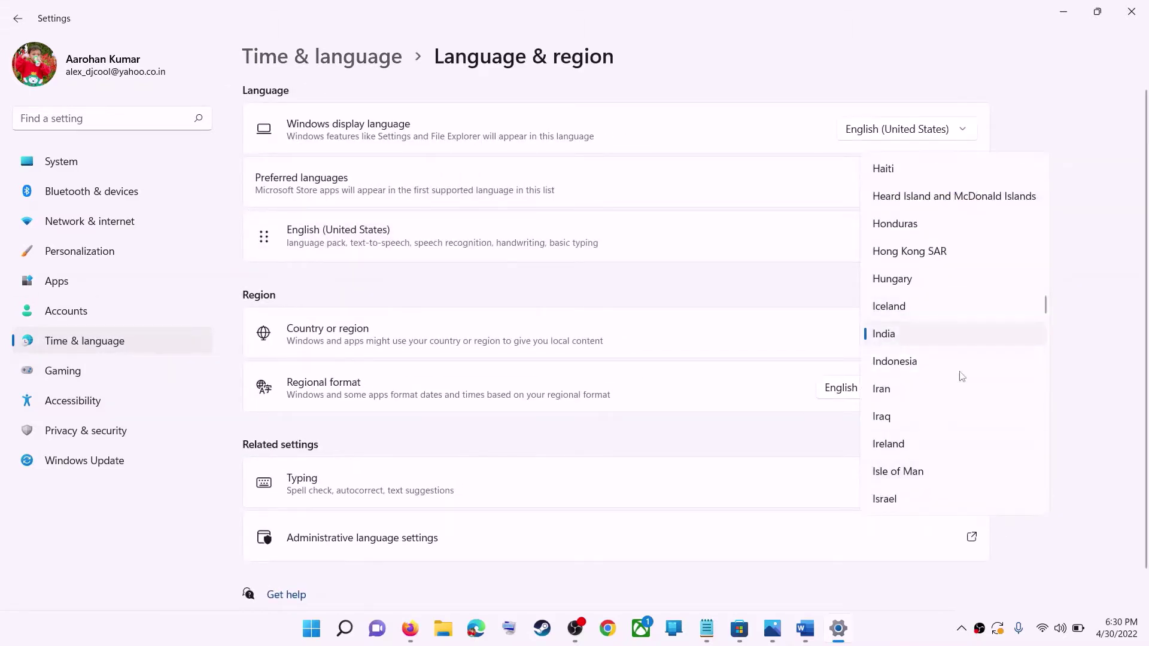
pyautogui.click(1116, 320)
pyautogui.click(1132, 11)
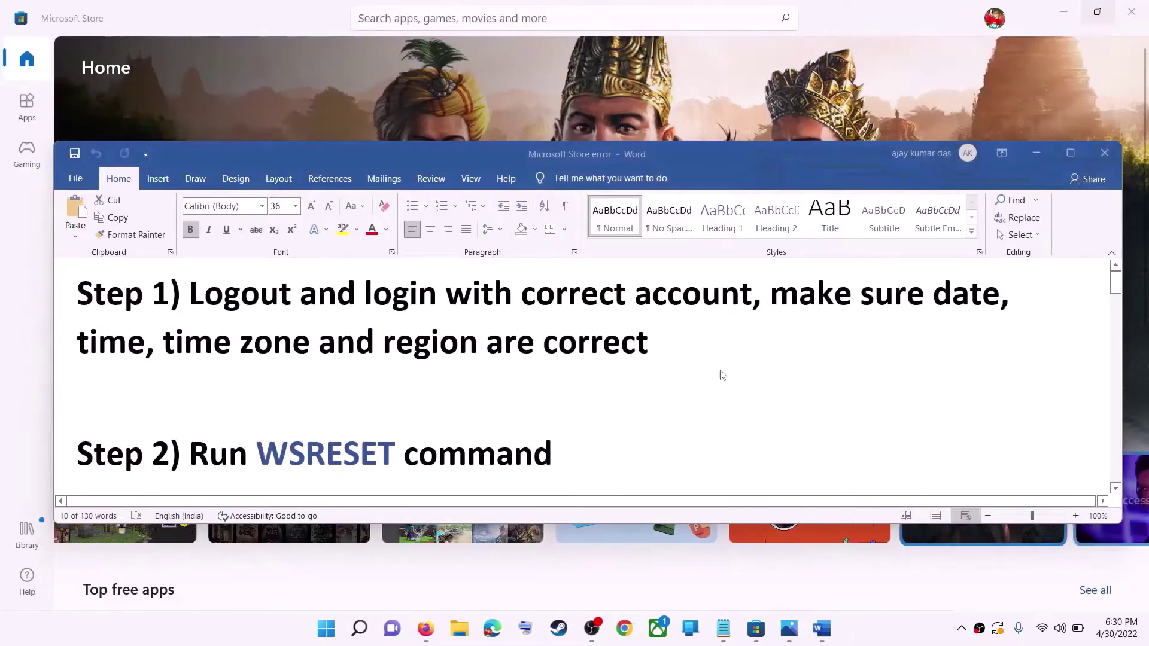
# Step: Copy WSRESET from step 2 of the Word document, run it from Windows search, and maximize the reopened Store window
pyautogui.scroll(-1, 394, 420)
pyautogui.doubleClick(327, 419)
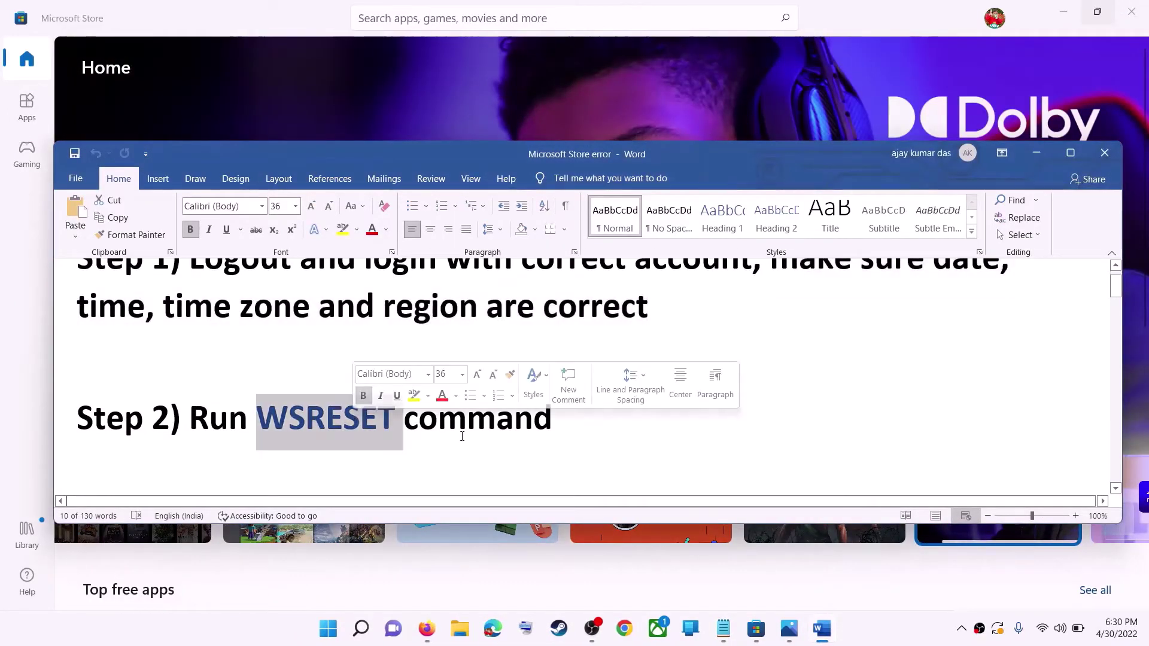
pyautogui.hotkey('ctrl', 'c')
pyautogui.click(337, 632)
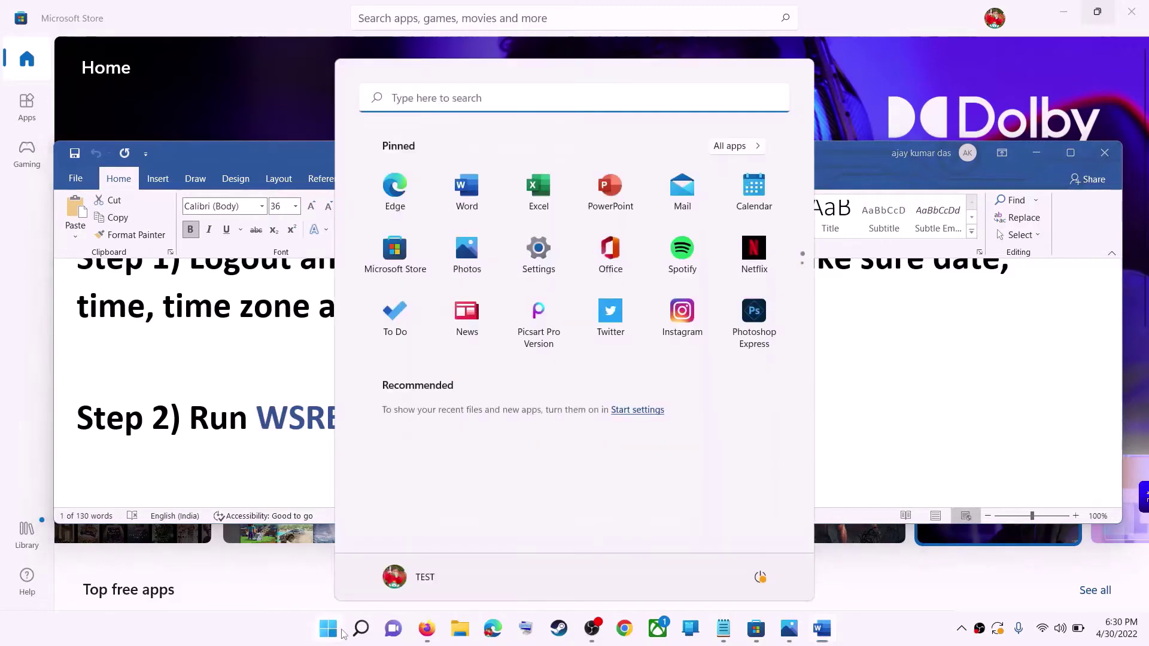
pyautogui.hotkey('ctrl', 'v')
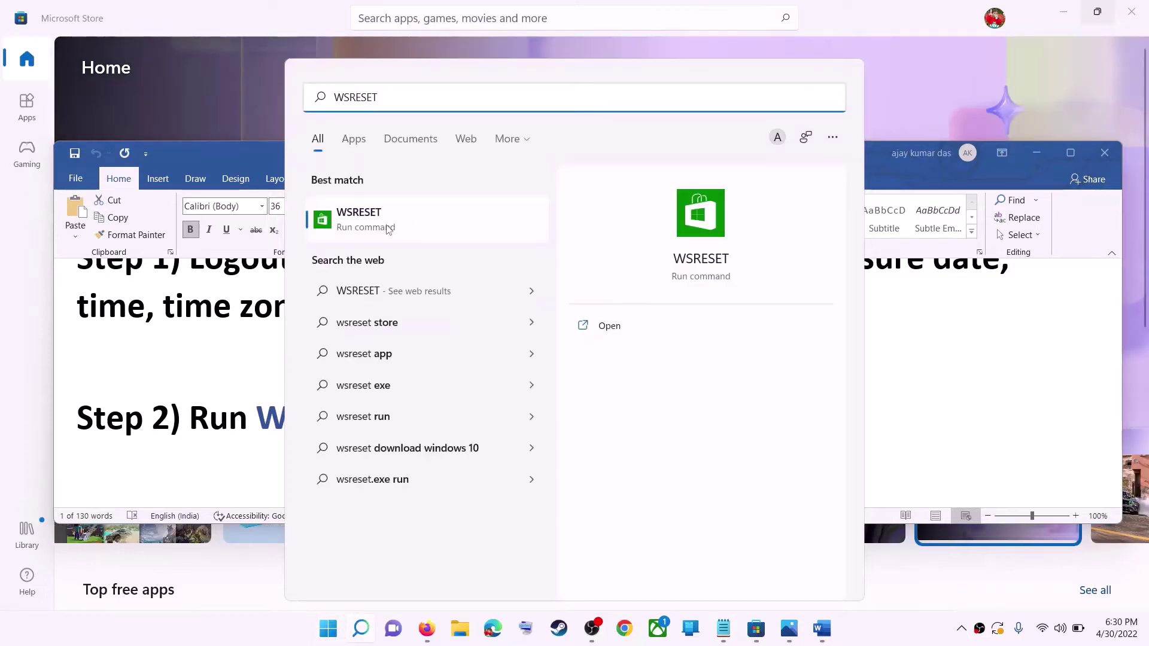
pyautogui.click(387, 229)
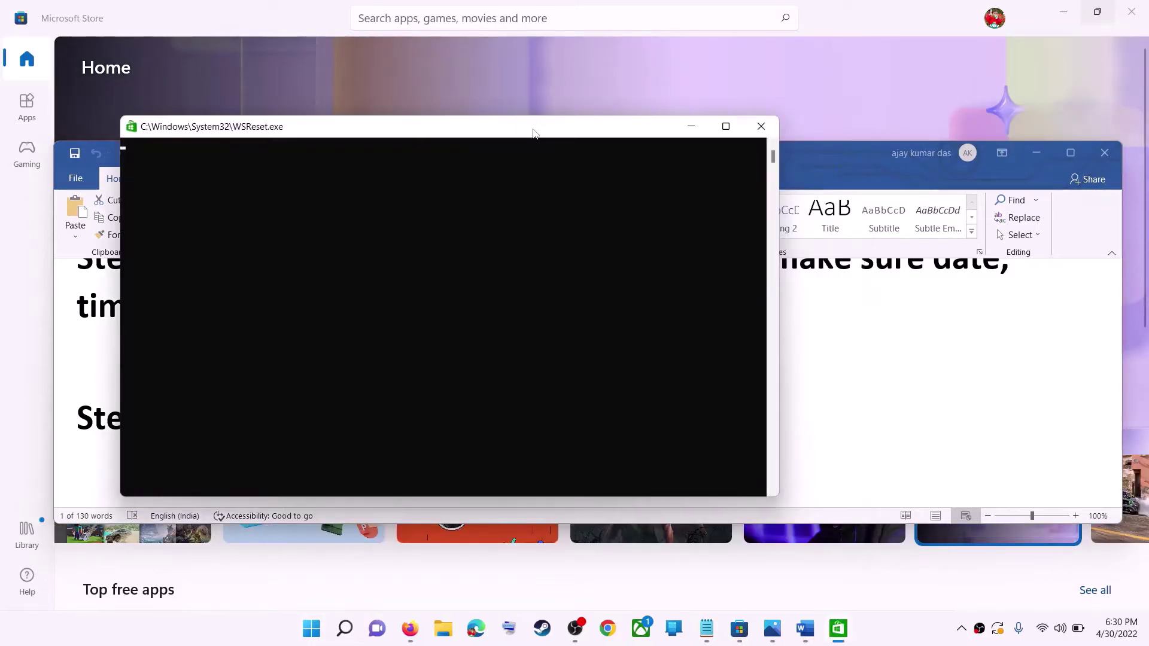
pyautogui.moveTo(535, 133); pyautogui.dragTo(608, 143)
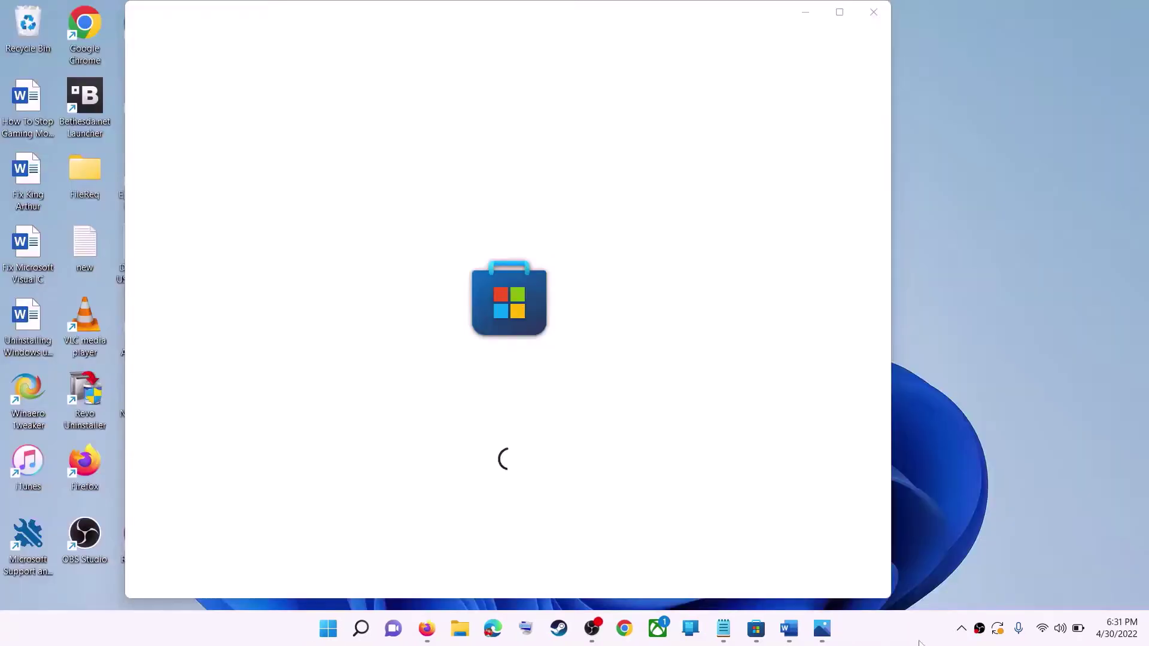
pyautogui.click(841, 12)
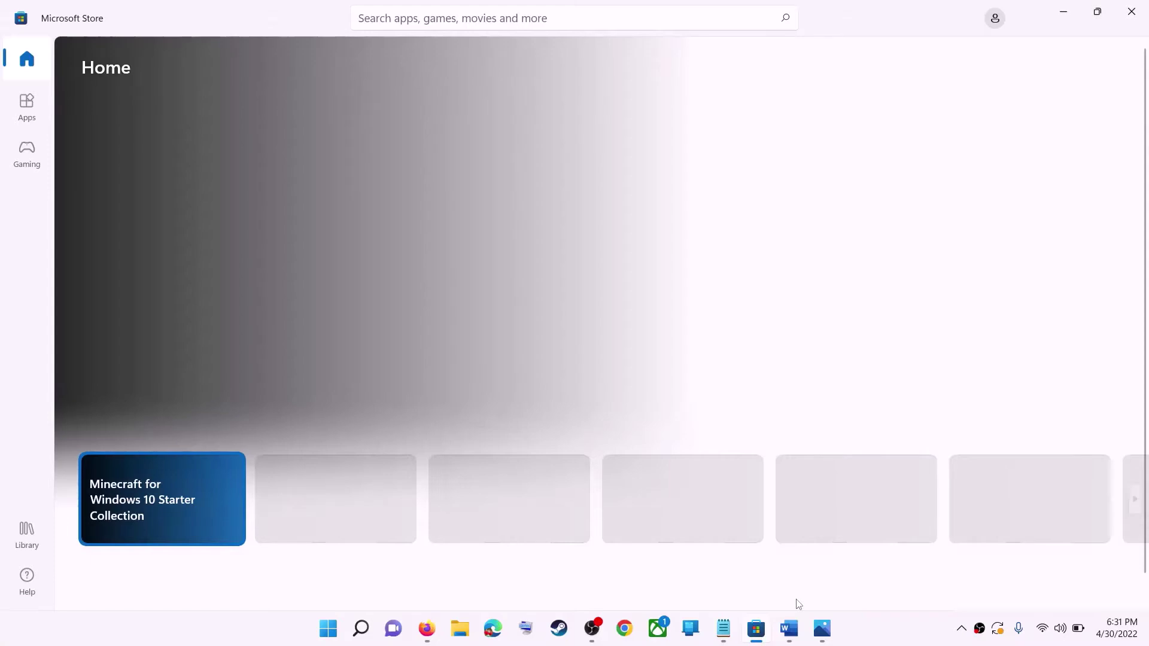
# Step: Highlight the Microsoft Store reset instruction in the Word document, search Windows for "store" and open Microsoft Store's app settings
pyautogui.click(790, 628)
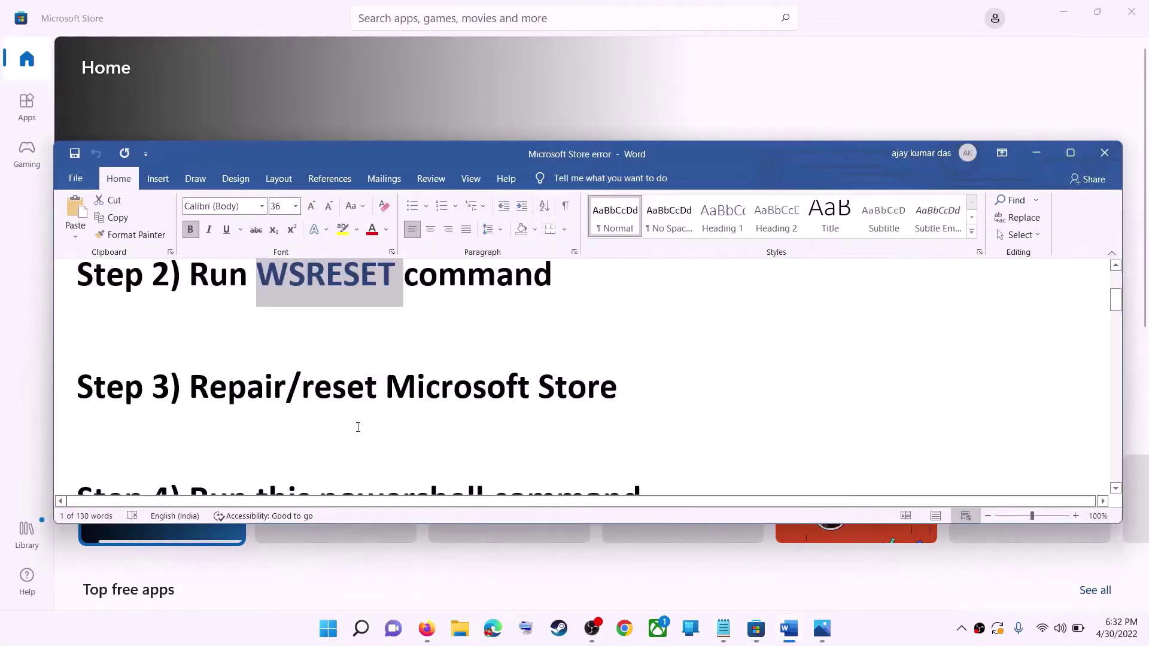
pyautogui.moveTo(302, 388); pyautogui.dragTo(623, 389)
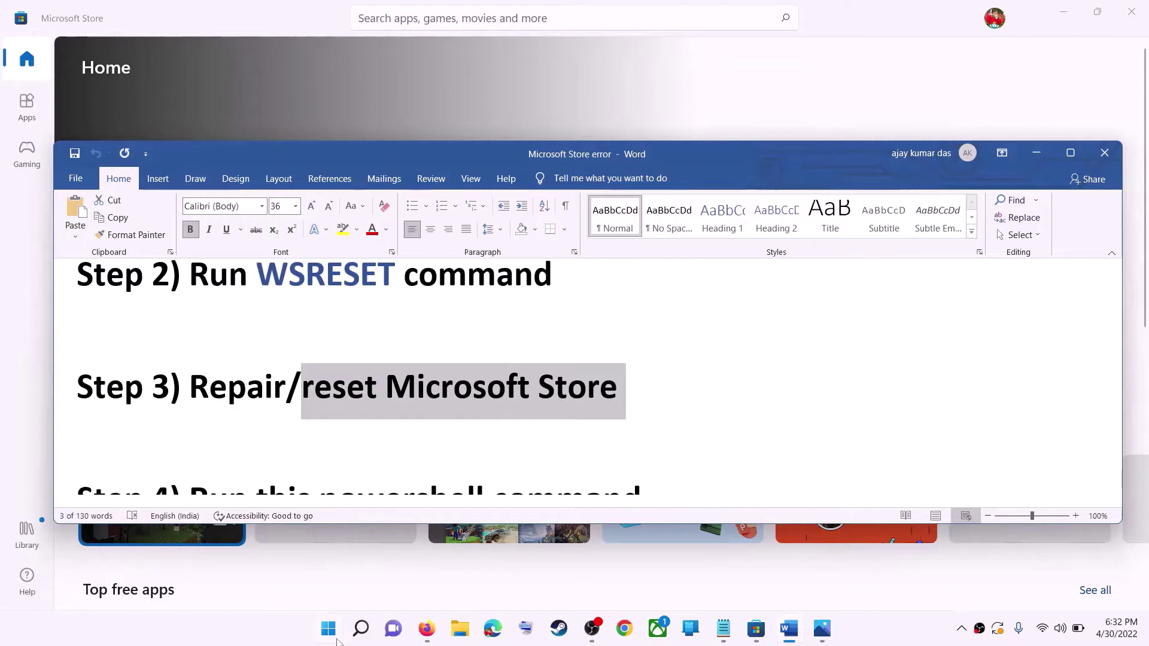
pyautogui.click(361, 629)
pyautogui.write('store')
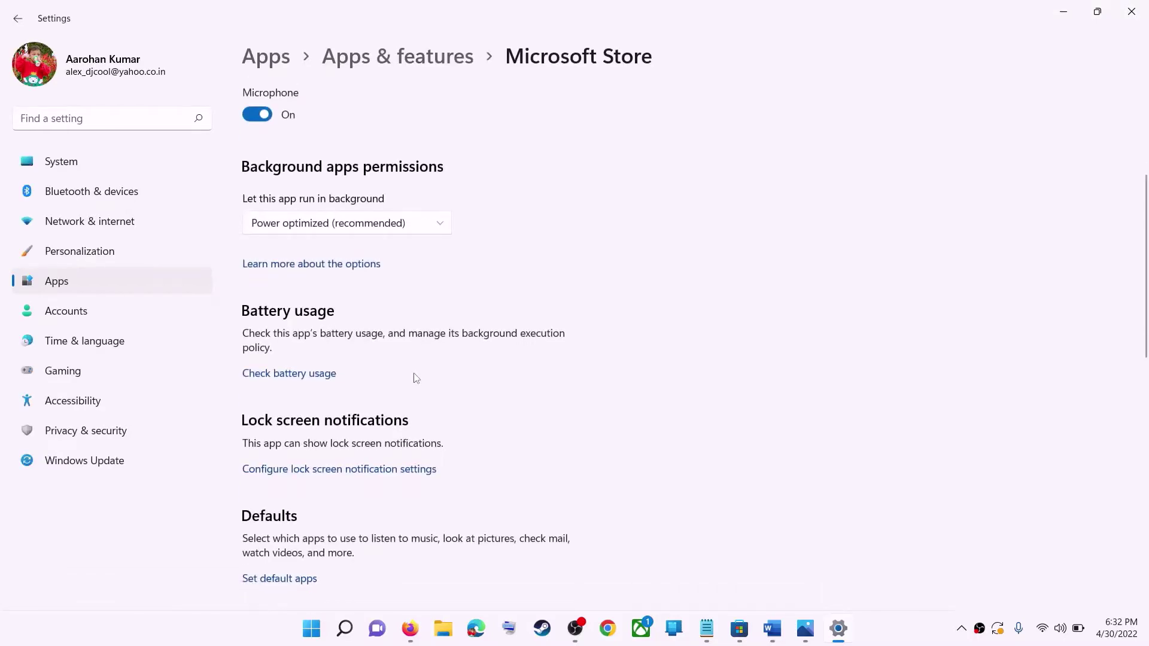
# Step: Repair the Microsoft Store app and reset it, confirming the deletion of its data
pyautogui.scroll(-5, 416, 378)
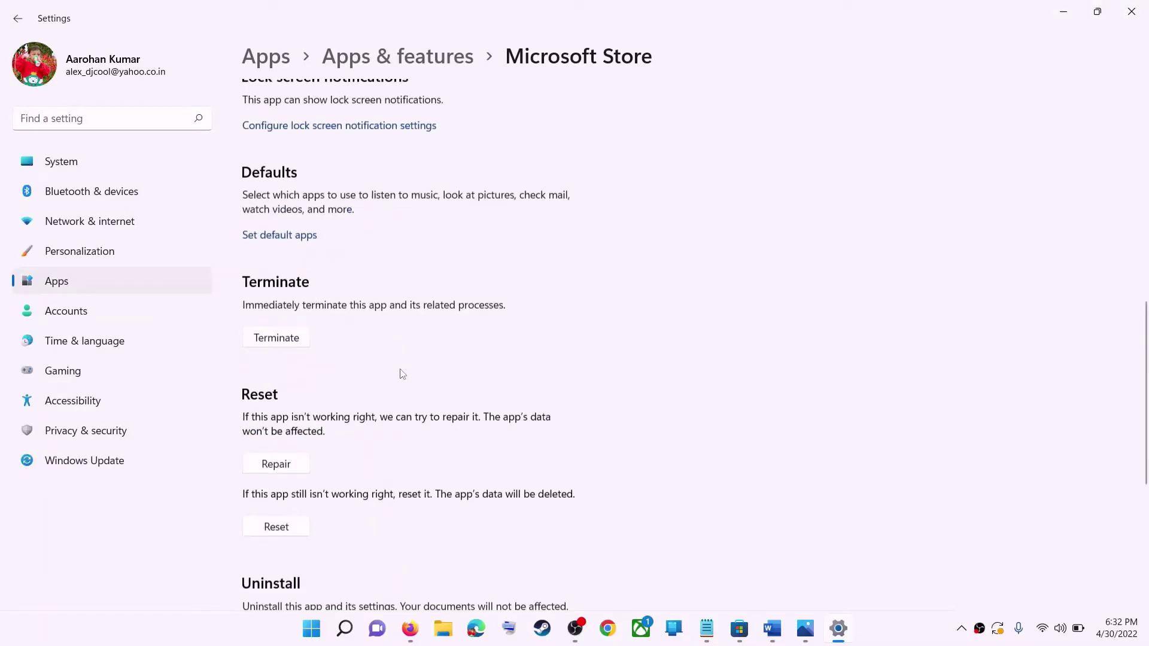
pyautogui.scroll(-3, 402, 373)
pyautogui.click(276, 294)
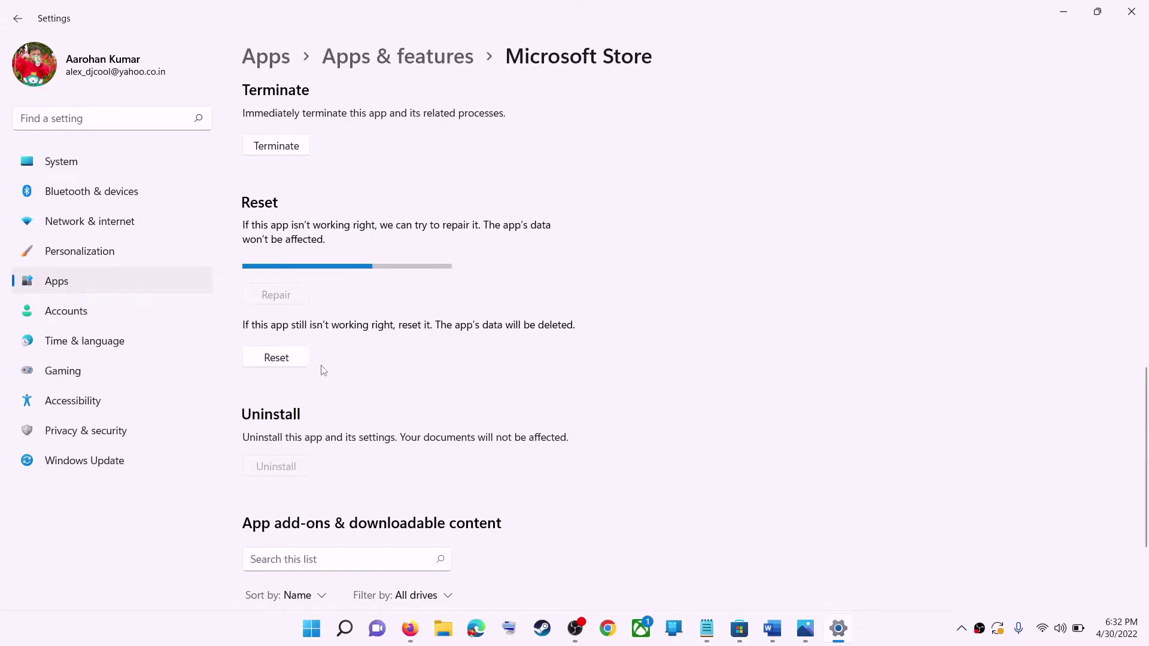
pyautogui.click(290, 363)
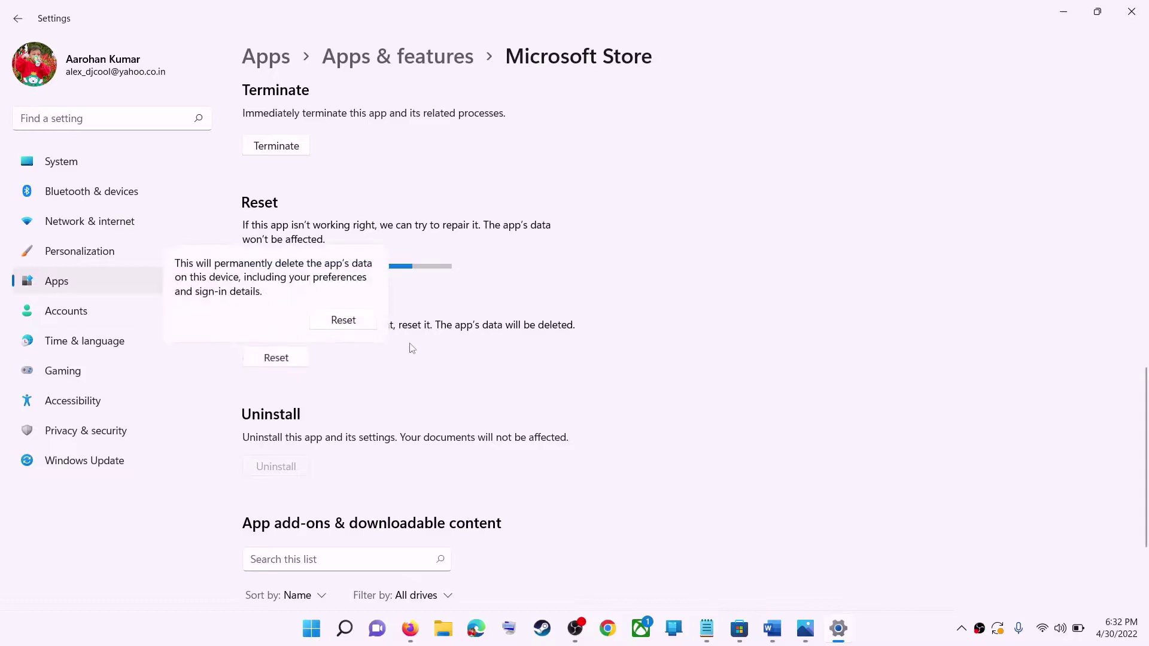
pyautogui.click(348, 320)
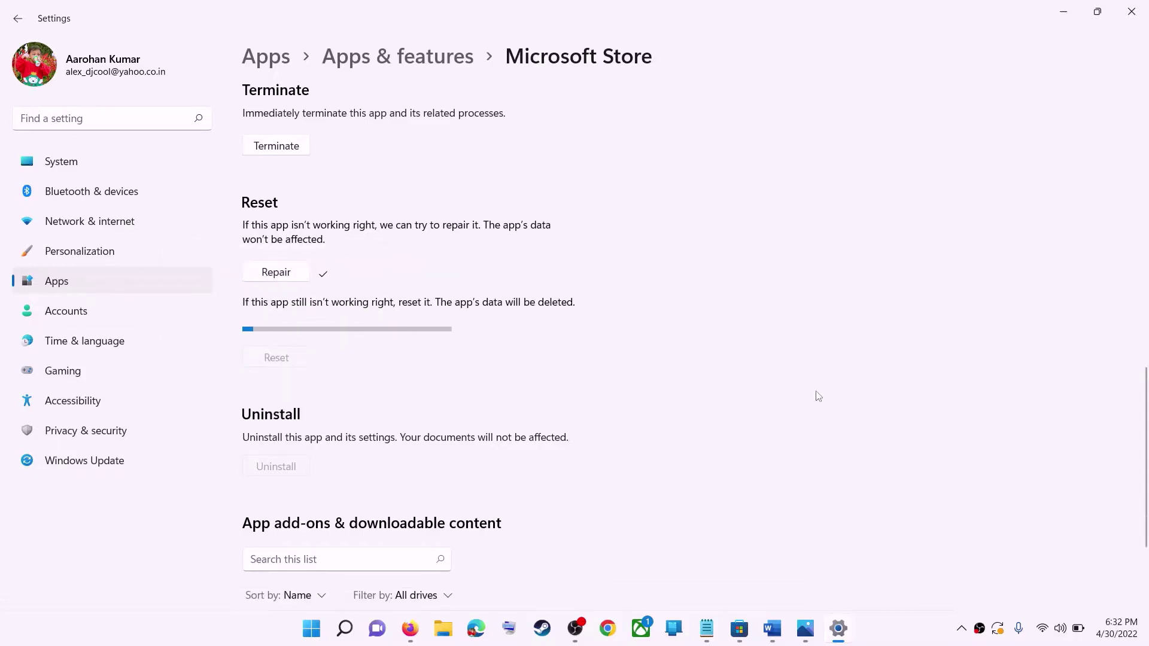
# Step: Switch to the Word document and copy the full Get-AppxPackage PowerShell command under step 4
pyautogui.click(771, 629)
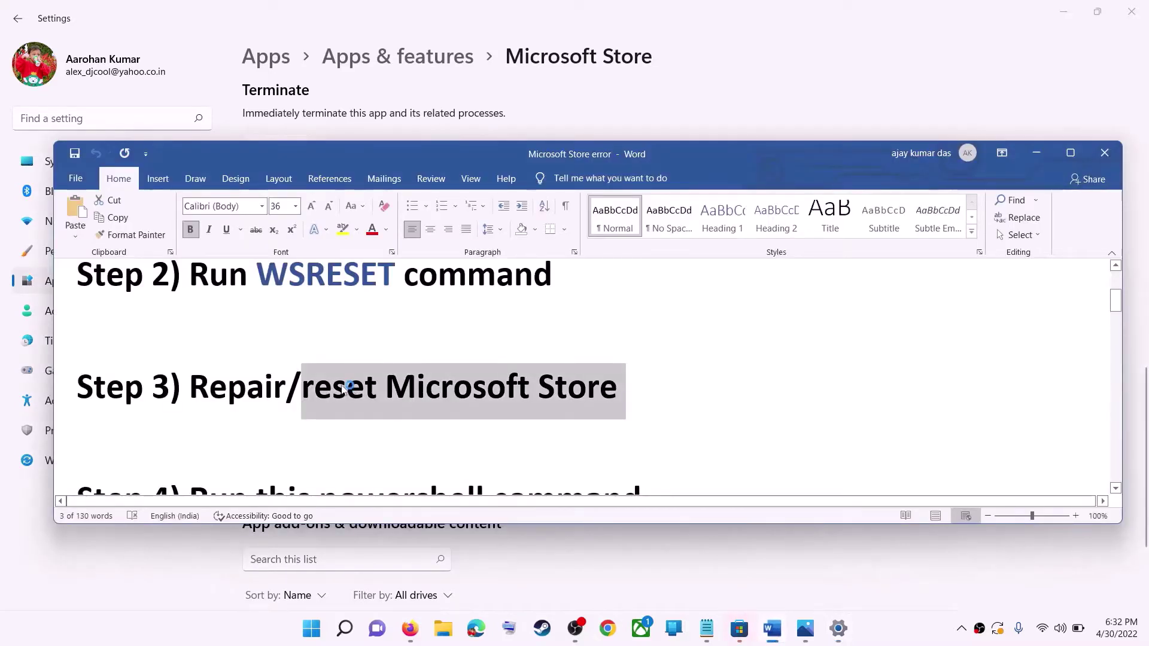
pyautogui.scroll(-5, 263, 387)
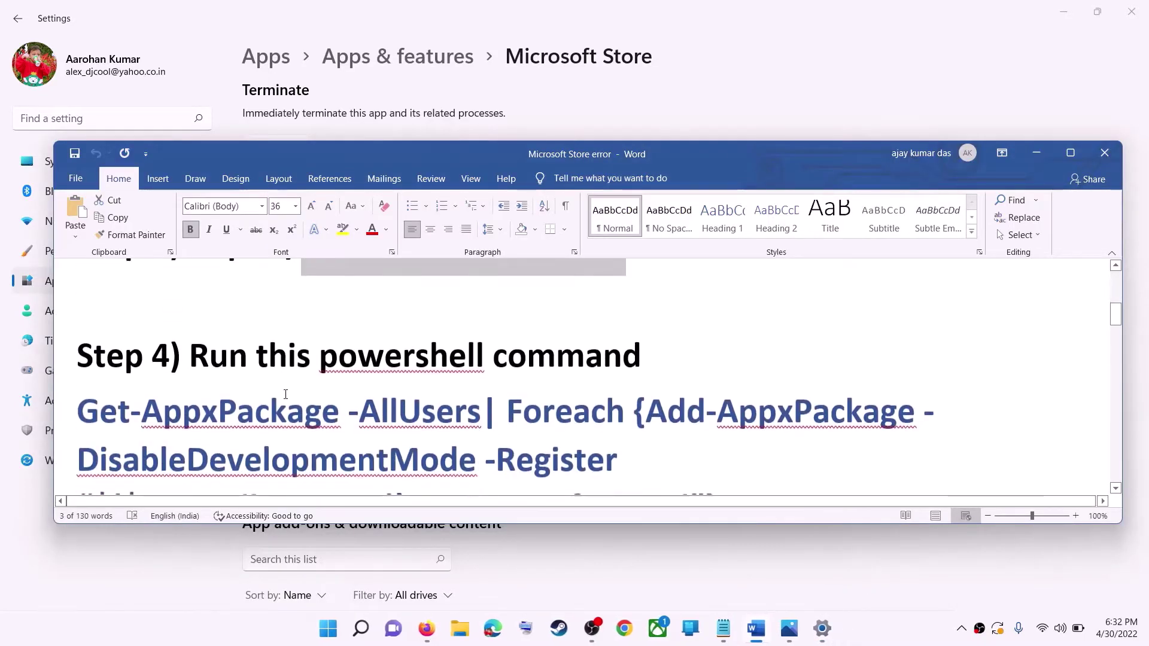
pyautogui.scroll(-1, 476, 427)
pyautogui.moveTo(737, 431); pyautogui.dragTo(78, 341)
pyautogui.rightClick(192, 376)
pyautogui.click(232, 404)
# Step: Search Windows for "powershell" and launch Windows PowerShell as administrator, approving the elevation request
pyautogui.click(336, 640)
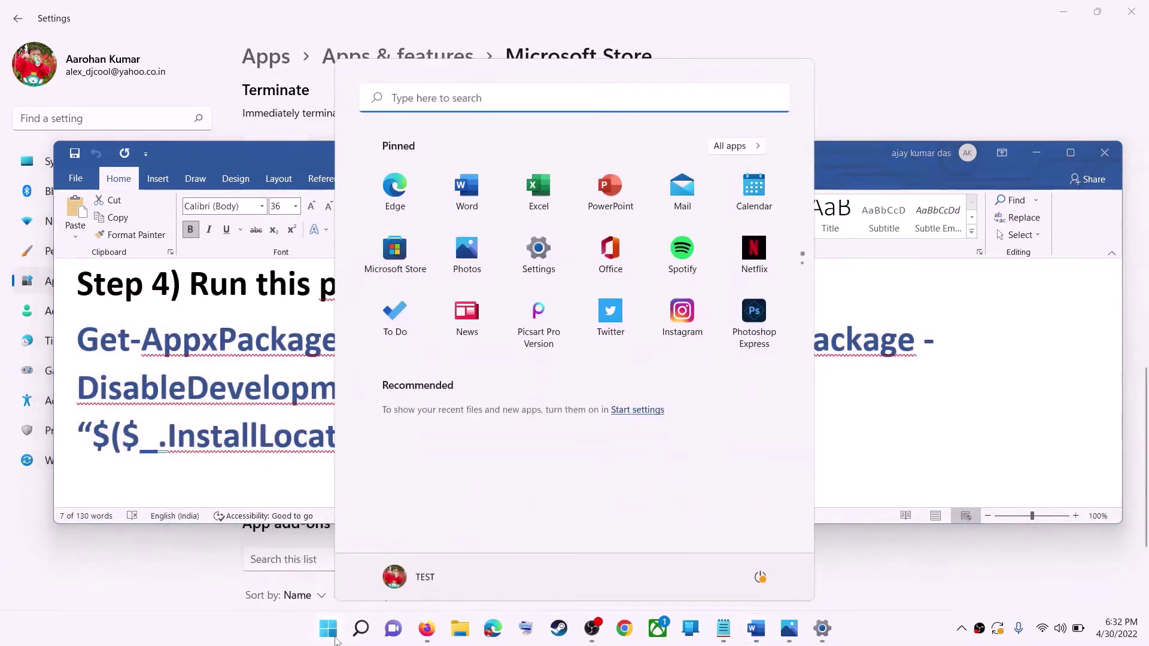
pyautogui.write('powershell')
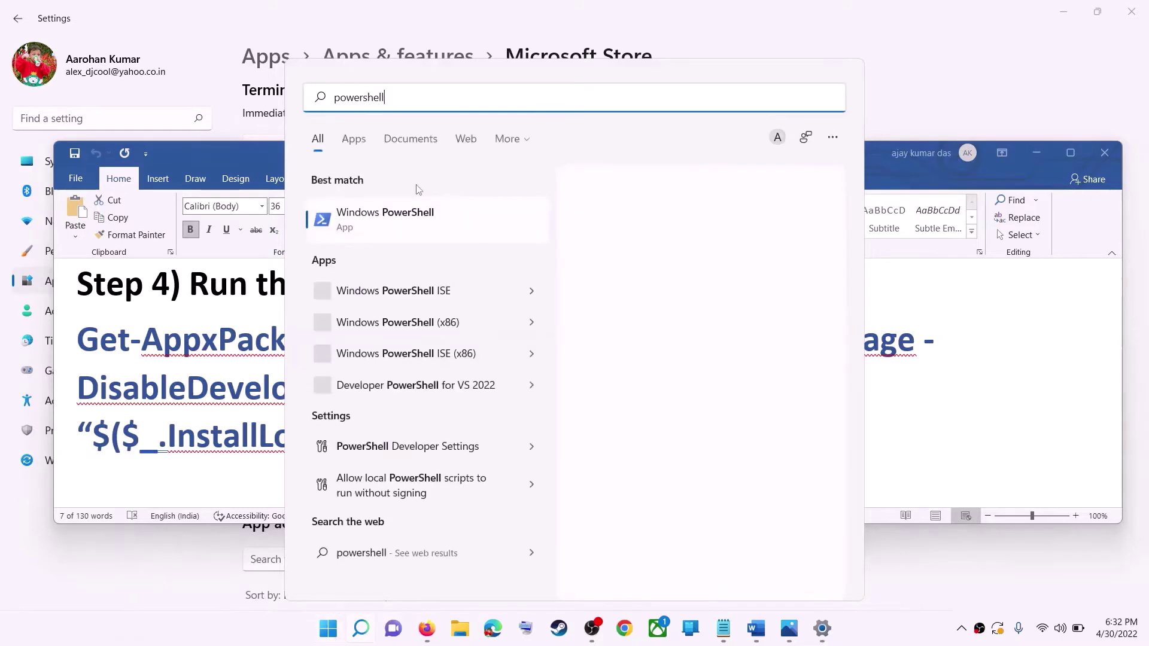
pyautogui.rightClick(397, 225)
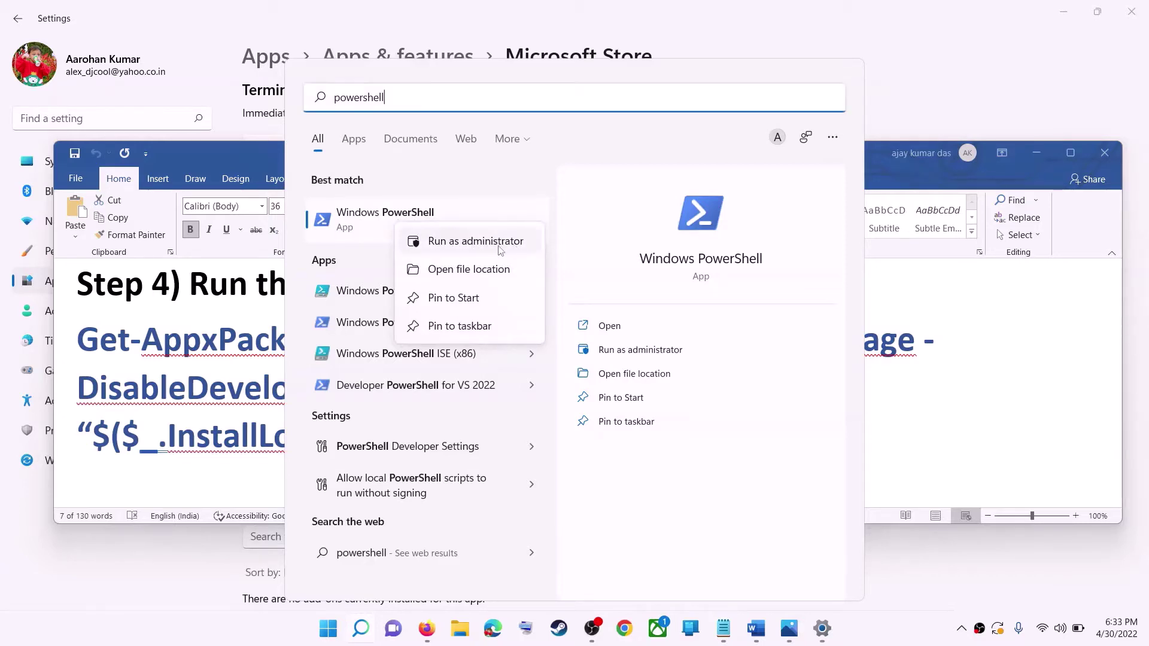
pyautogui.rightClick(451, 227)
pyautogui.click(493, 242)
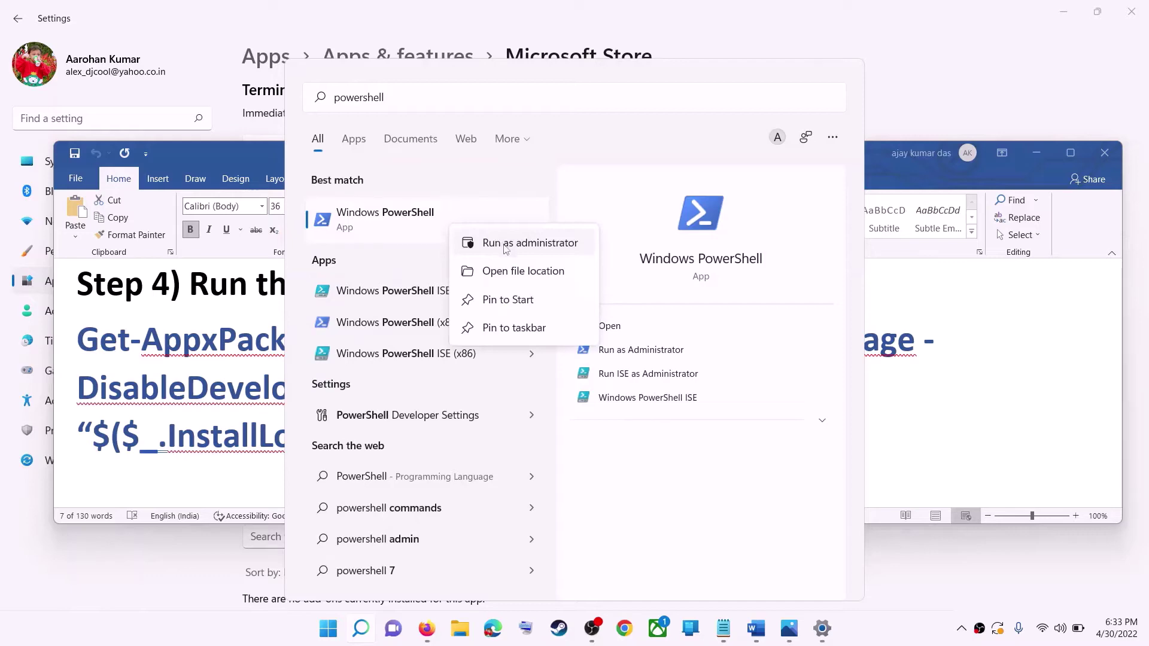
pyautogui.click(509, 426)
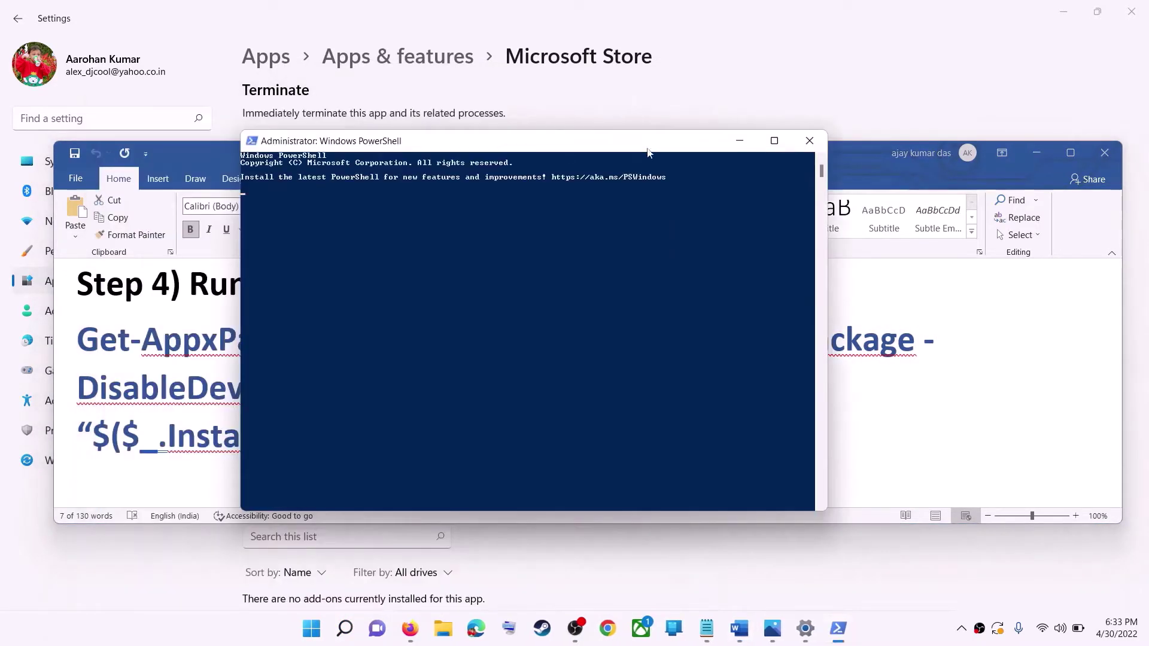
# Step: Run the copied Get-AppxPackage re-registration command in the administrator PowerShell session and close the PowerShell window
pyautogui.hotkey('ctrl', 'v')
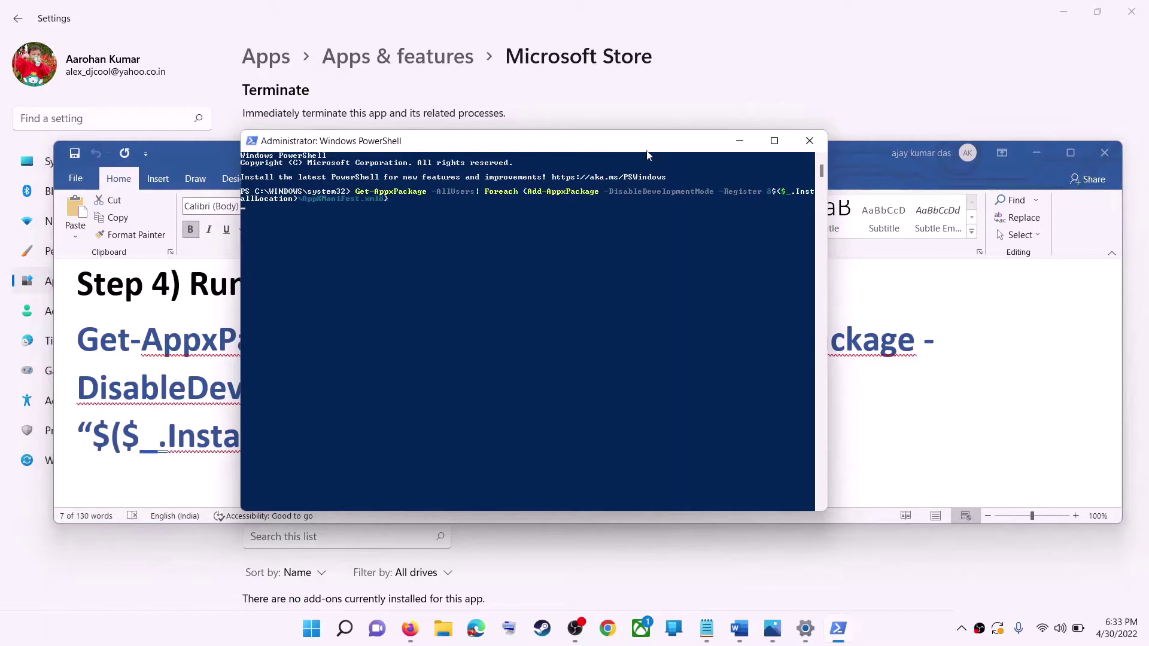
pyautogui.press('Return')
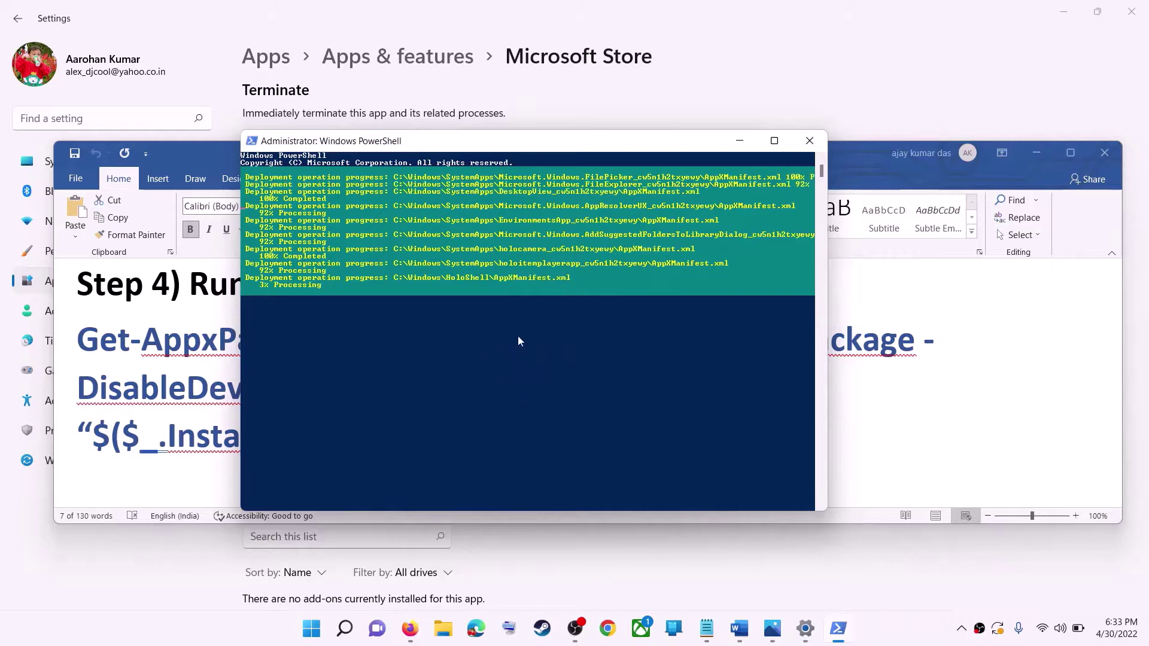
pyautogui.click(896, 631)
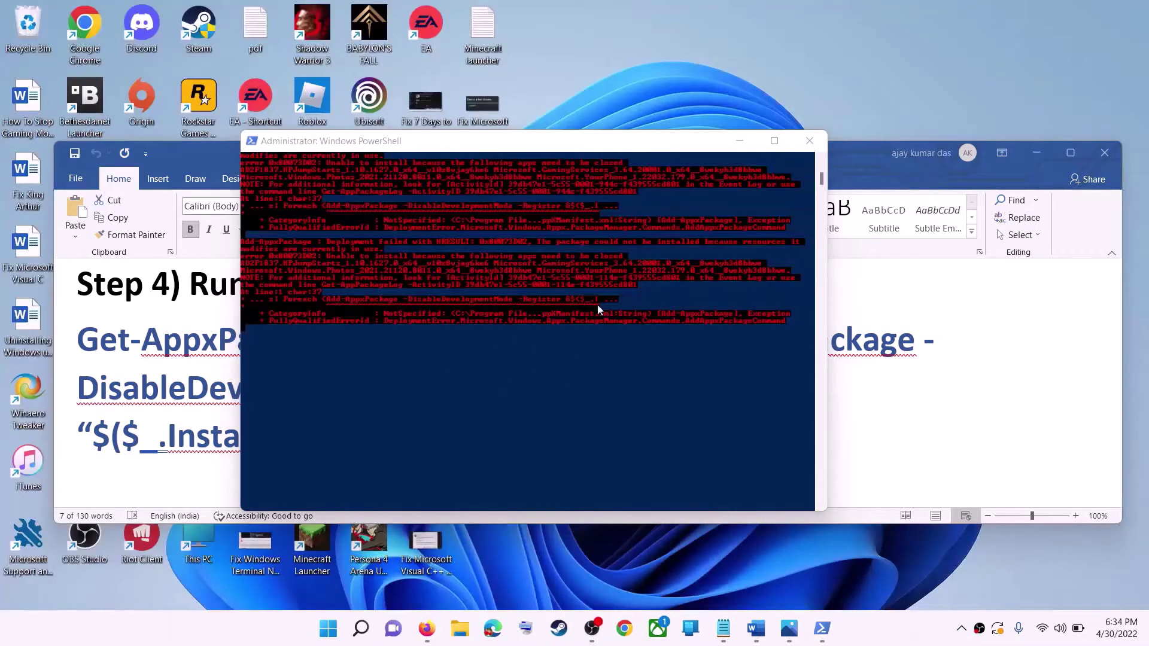
pyautogui.click(809, 142)
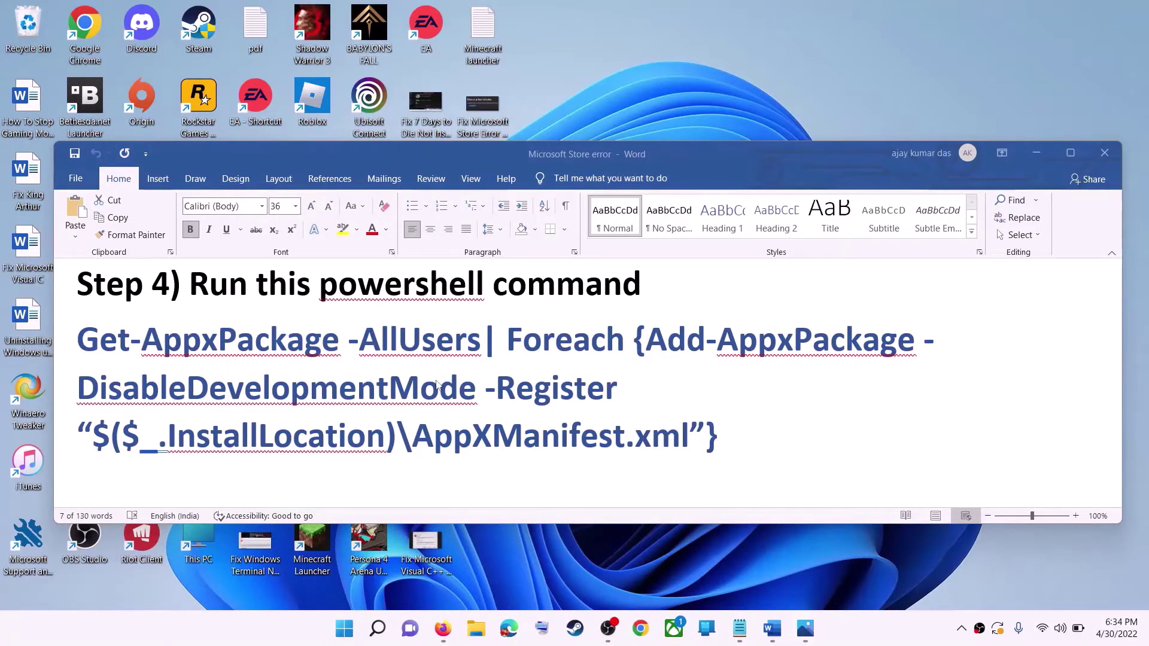
# Step: Read step 5 on Microsoft Store cache files in the Word document, then open the Windows (C:) drive from This PC in File Explorer
pyautogui.tripleClick(453, 384)
pyautogui.scroll(-3, 473, 385)
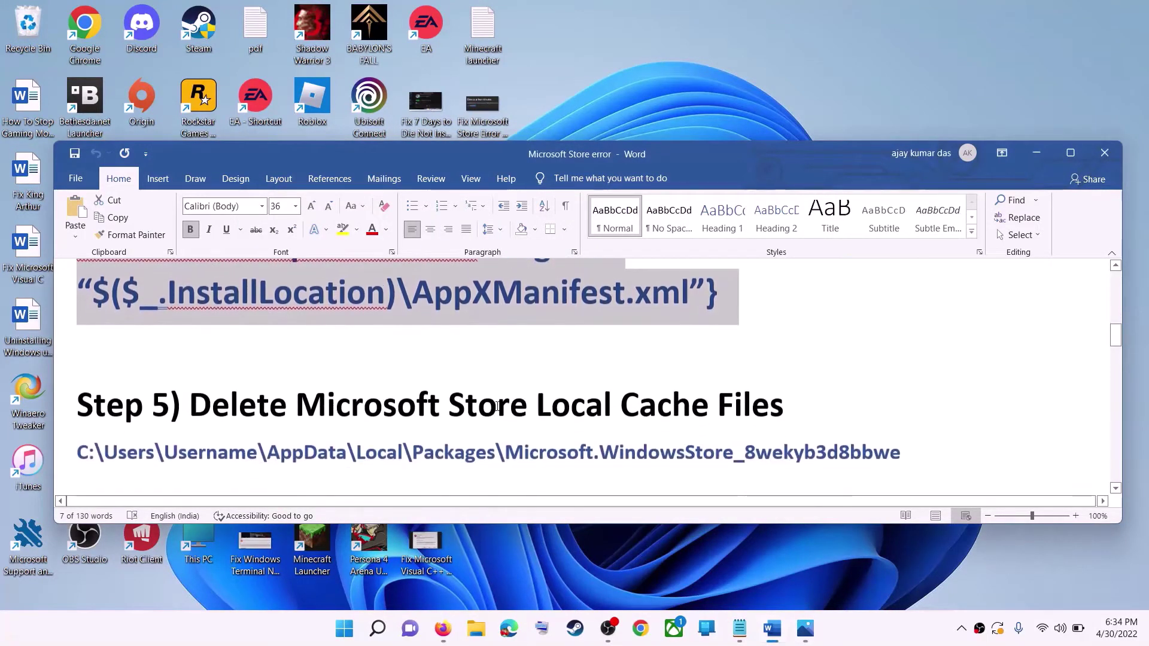
pyautogui.scroll(1, 487, 385)
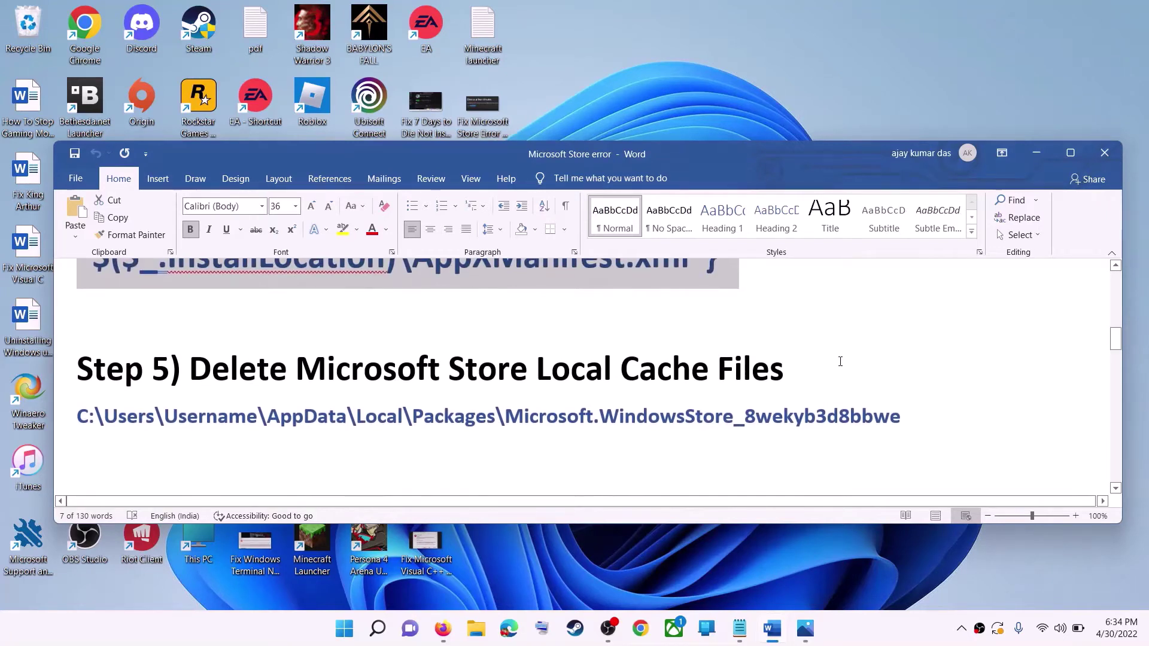
pyautogui.click(476, 632)
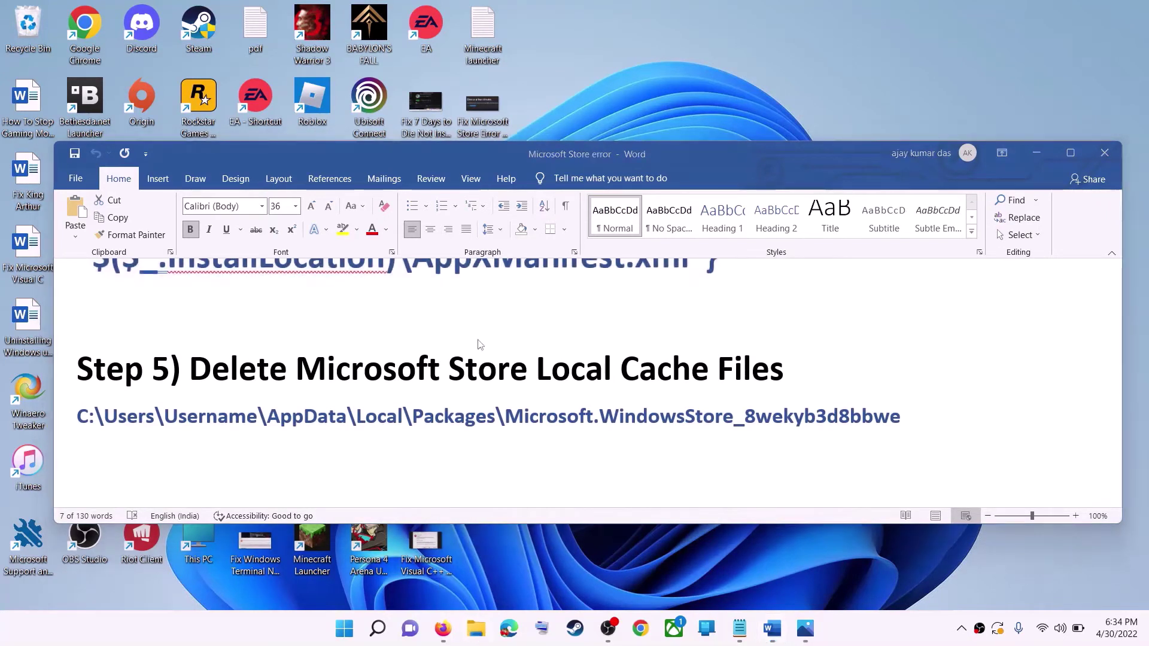
pyautogui.click(78, 268)
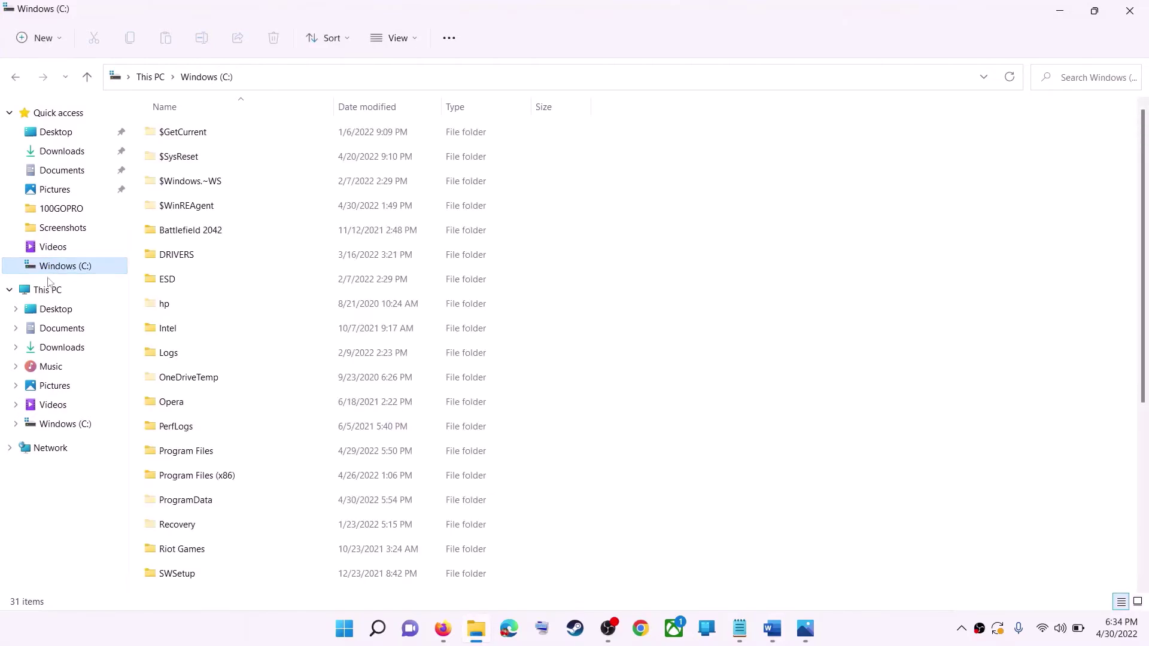
pyautogui.click(31, 292)
pyautogui.click(193, 244)
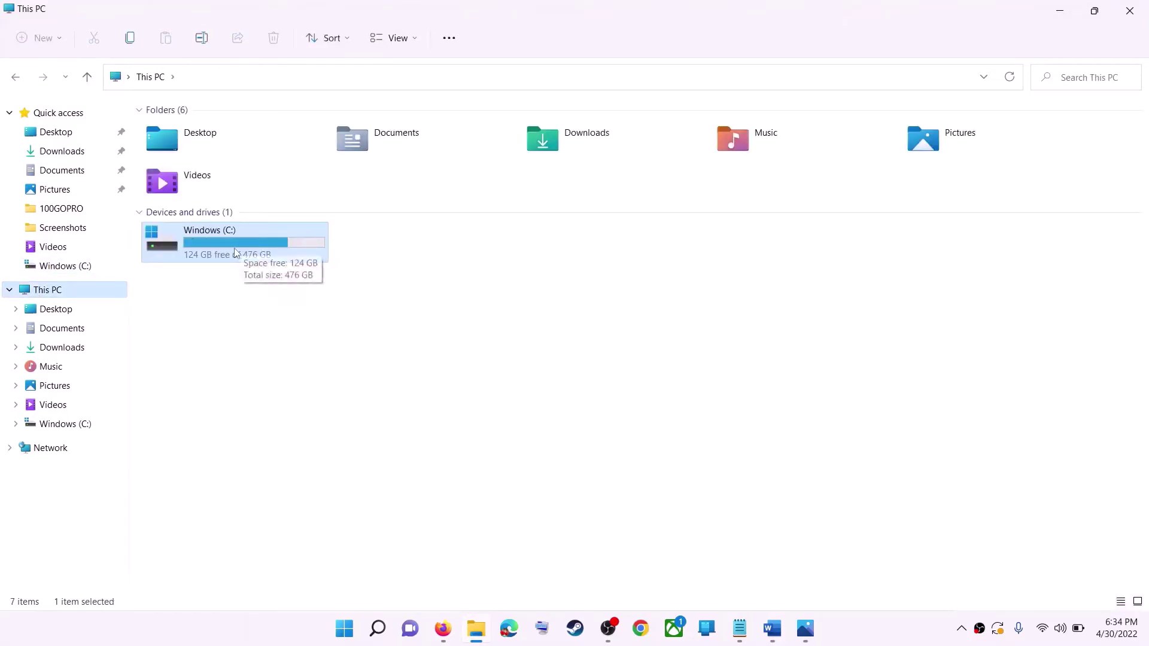
pyautogui.doubleClick(267, 258)
# Step: Open the Users folder on the C: drive and enter the current user's profile folder
pyautogui.scroll(-4, 287, 419)
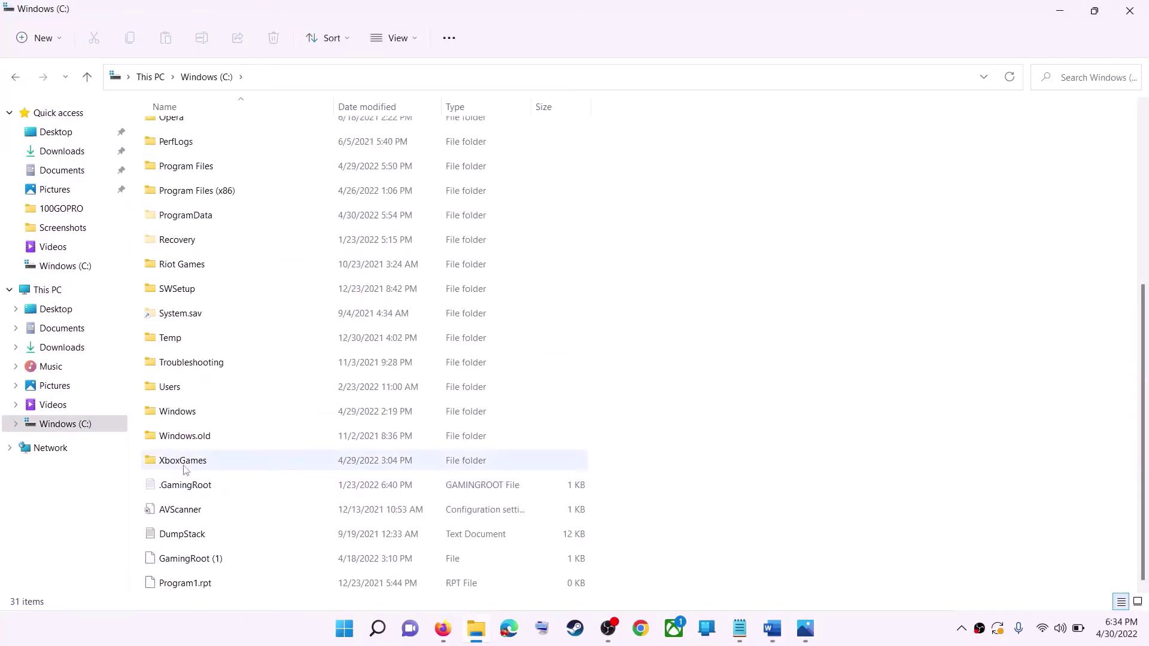
pyautogui.click(254, 395)
pyautogui.doubleClick(200, 390)
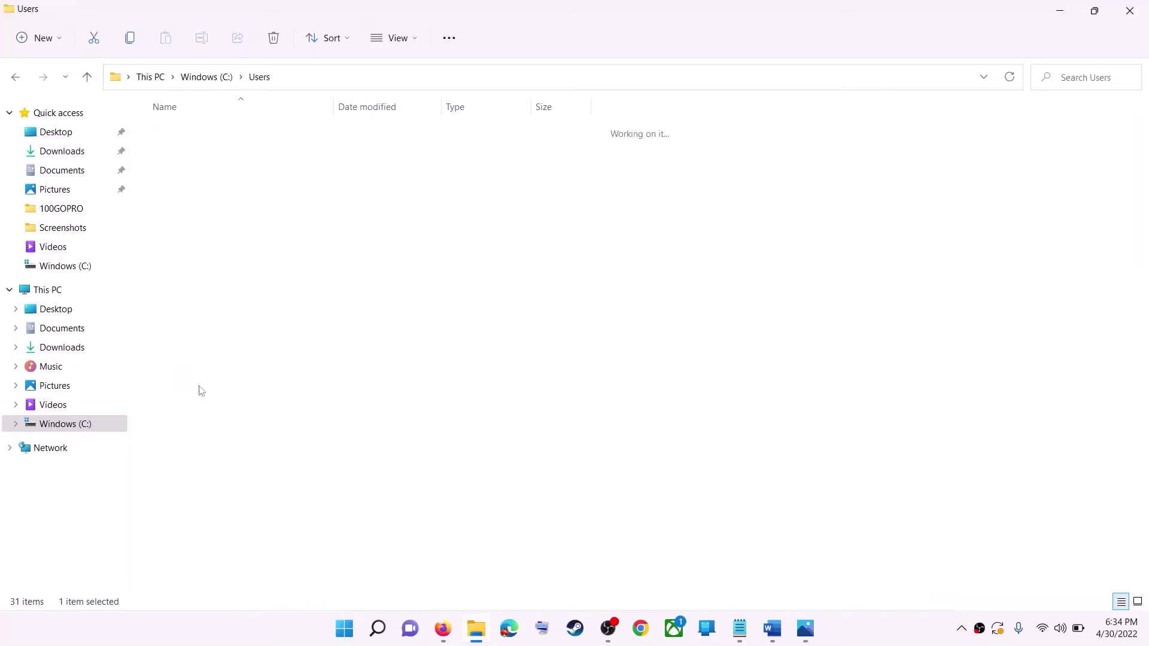
pyautogui.click(172, 235)
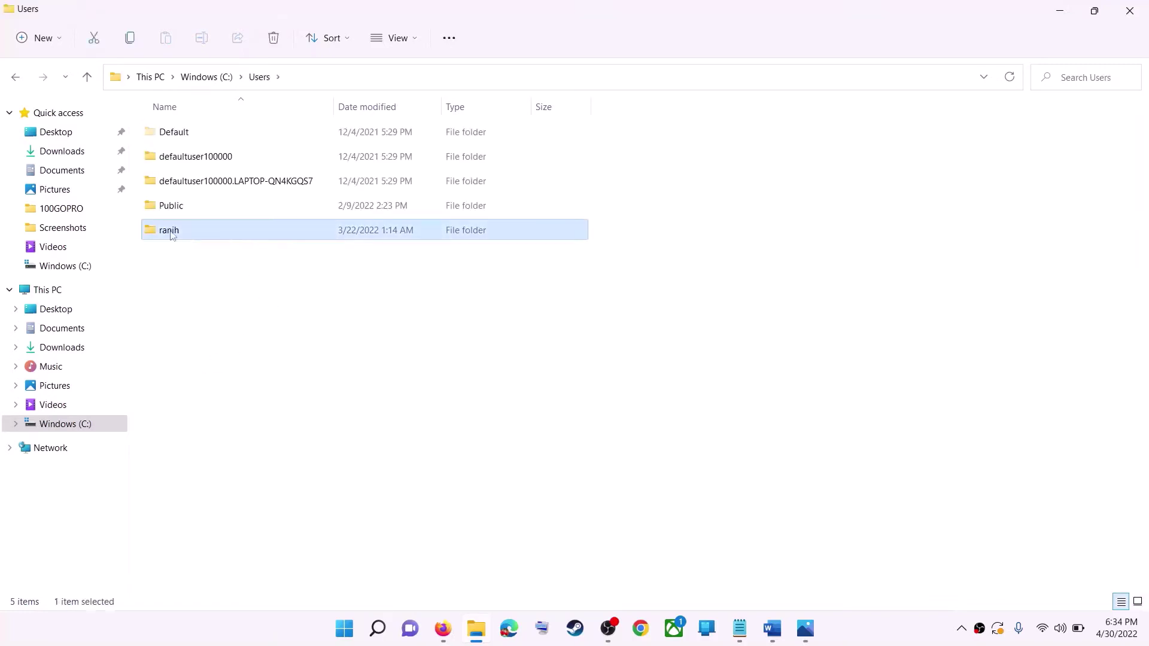
pyautogui.doubleClick(206, 235)
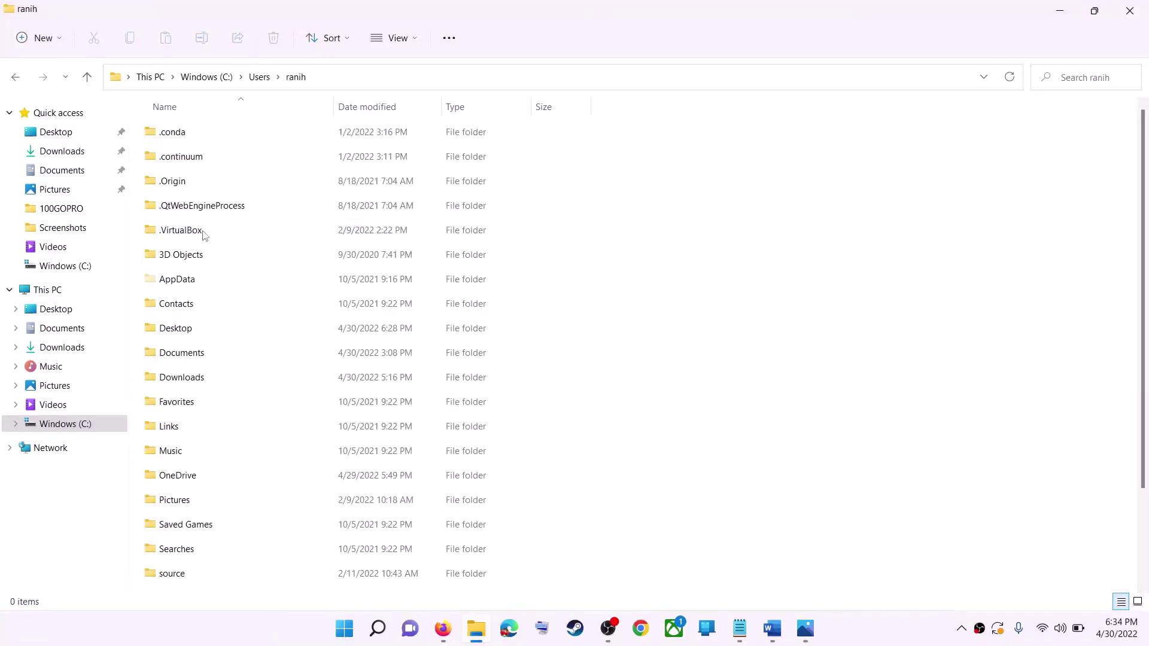
# Step: Check the Hidden items display option in the profile folder and open the AppData folder
pyautogui.click(159, 285)
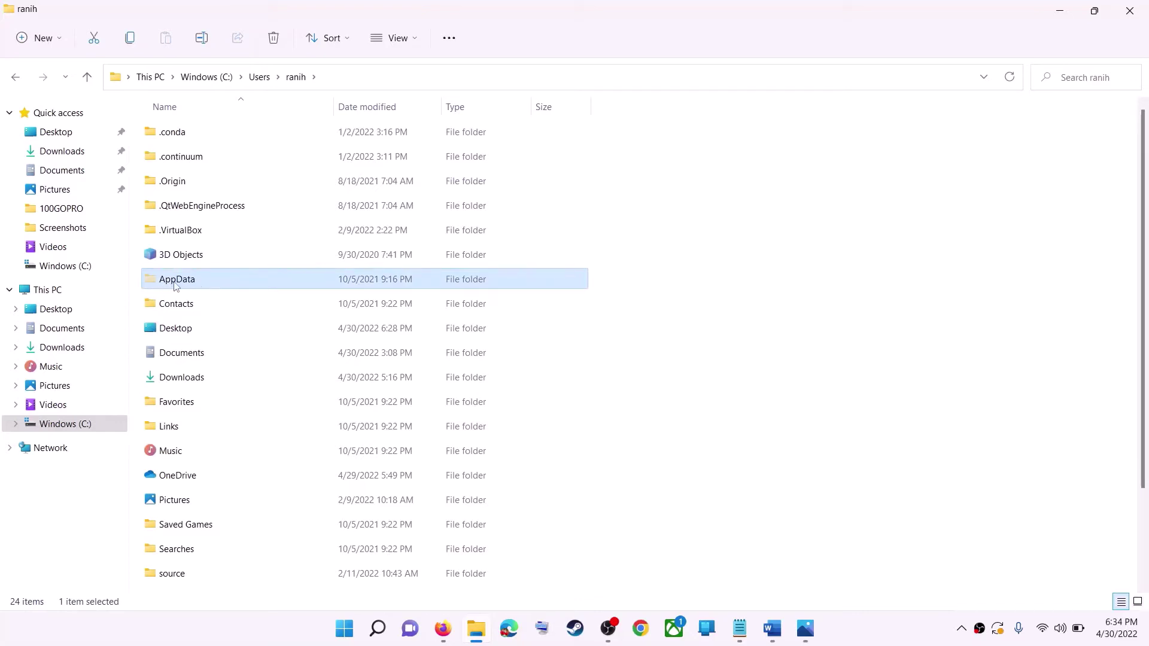
pyautogui.click(416, 43)
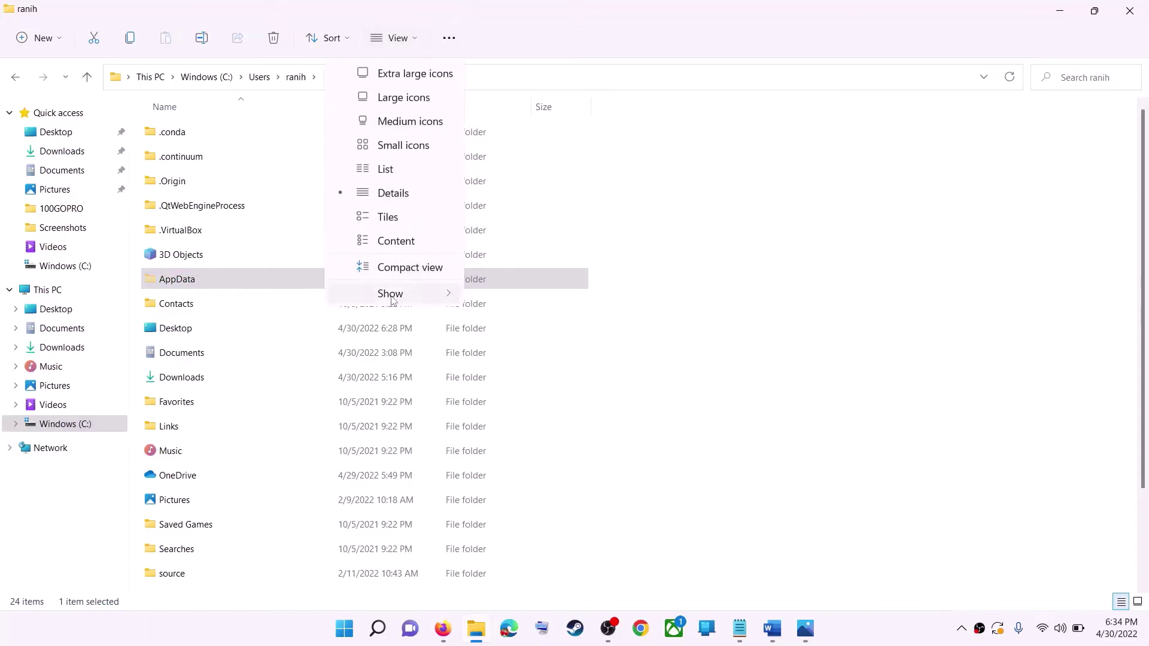
pyautogui.moveTo(422, 293)
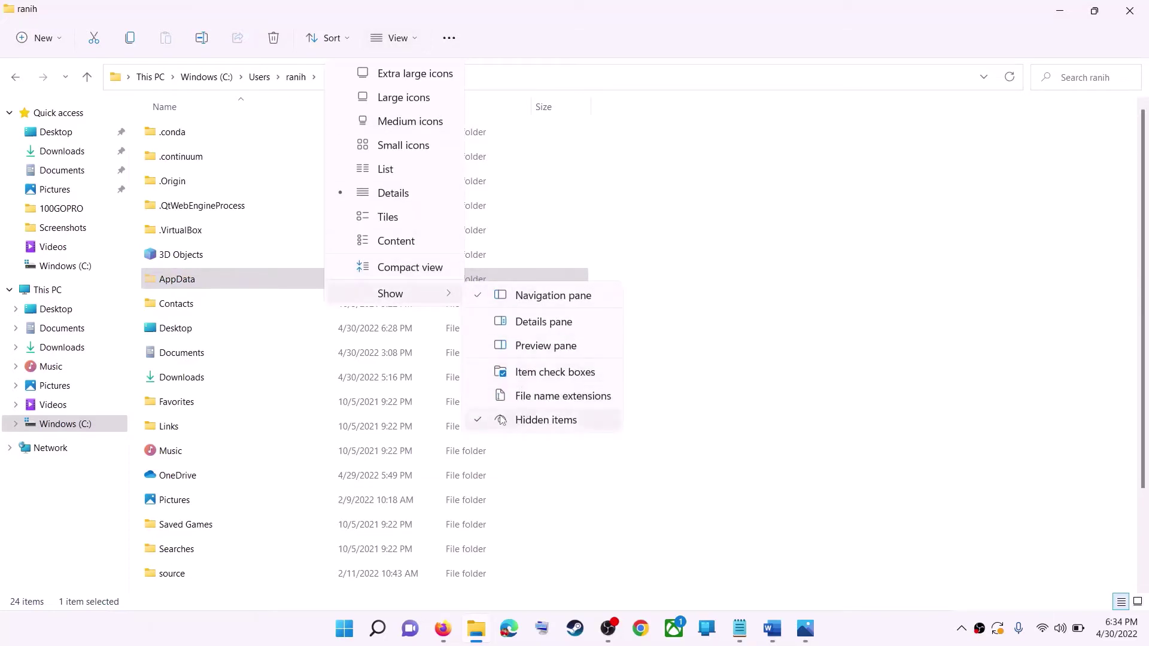
pyautogui.click(184, 287)
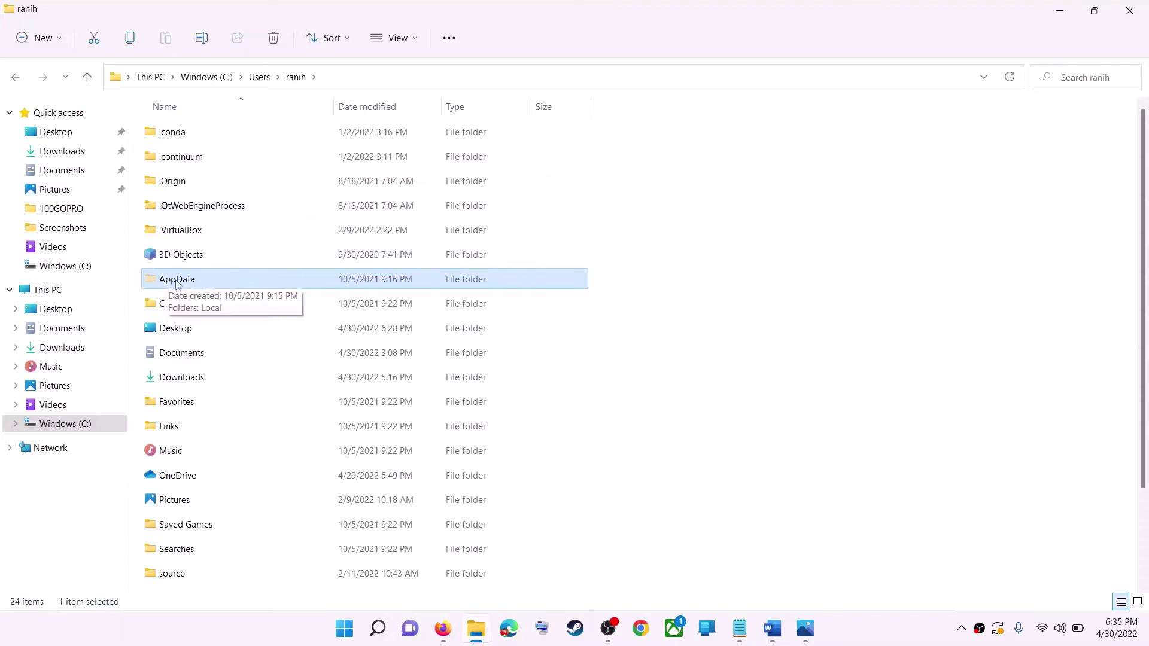
pyautogui.doubleClick(214, 282)
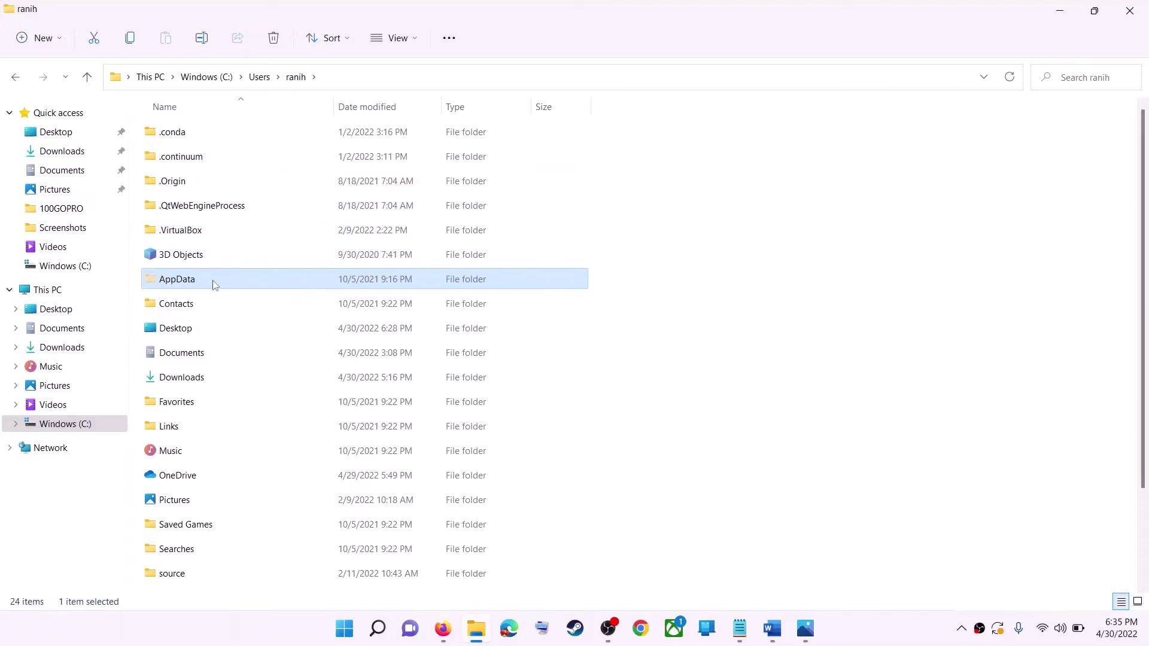
# Step: Open the Local folder inside AppData and enter its Packages subfolder
pyautogui.click(228, 141)
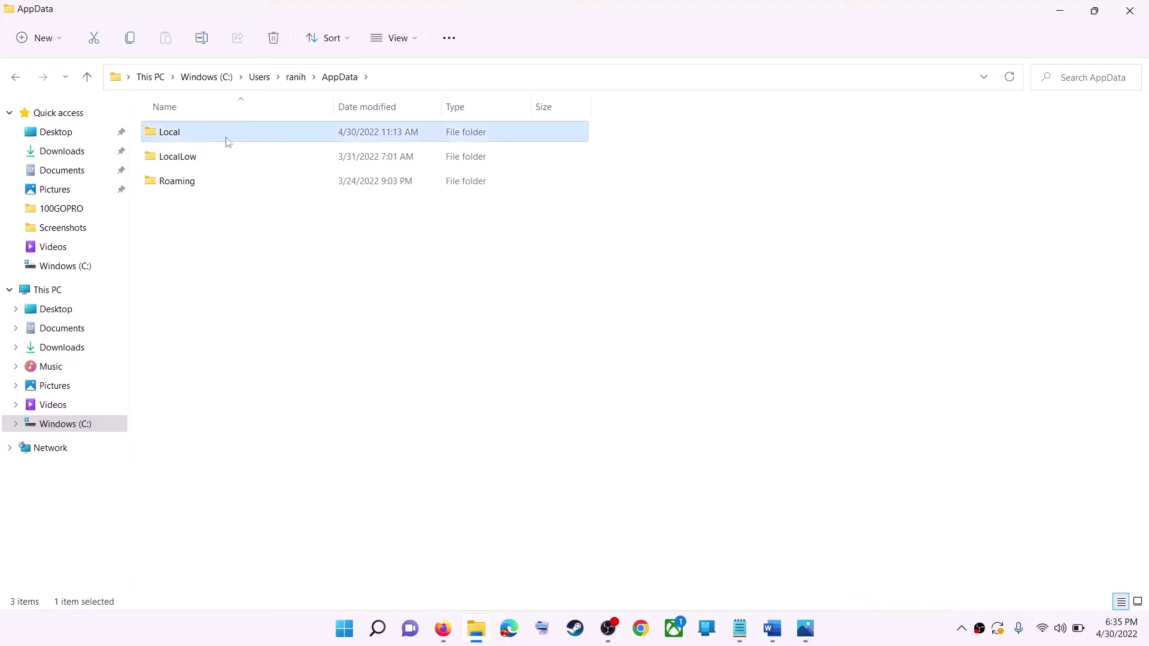
pyautogui.doubleClick(214, 137)
pyautogui.click(179, 232)
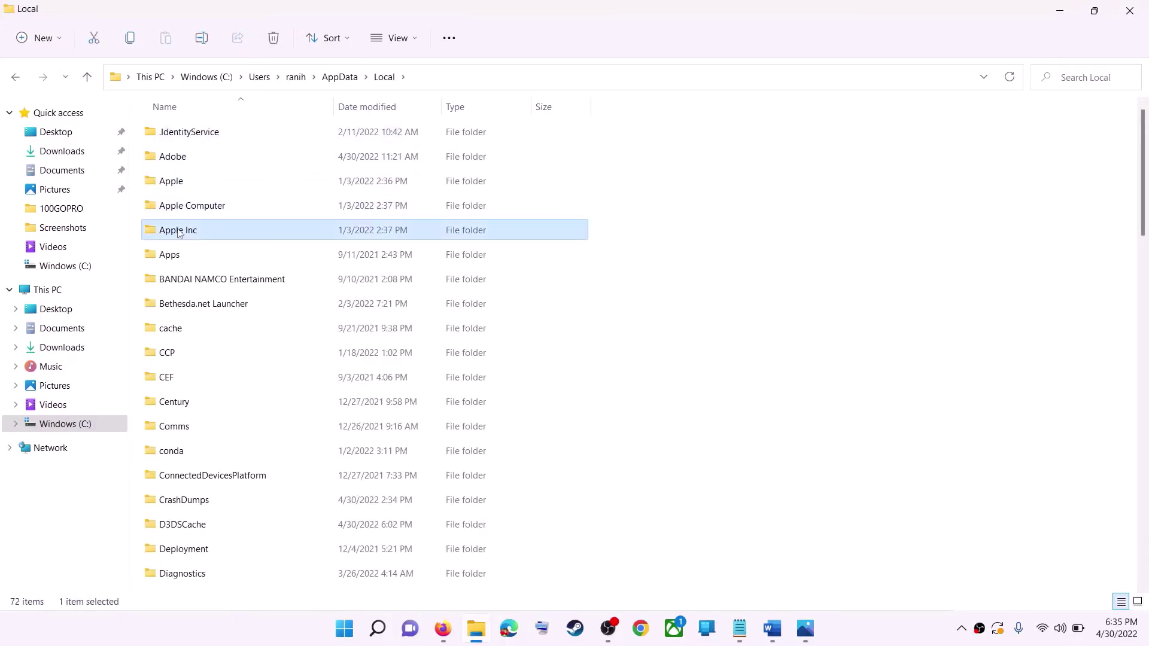
pyautogui.press('p')
pyautogui.doubleClick(270, 138)
# Step: Check the package name in the Word document, then find and open the Microsoft.WindowsStore_8wekyb3d8bbwe folder in Packages
pyautogui.scroll(-6, 332, 378)
pyautogui.scroll(-12, 332, 378)
pyautogui.hotkey('alt', 'Tab')
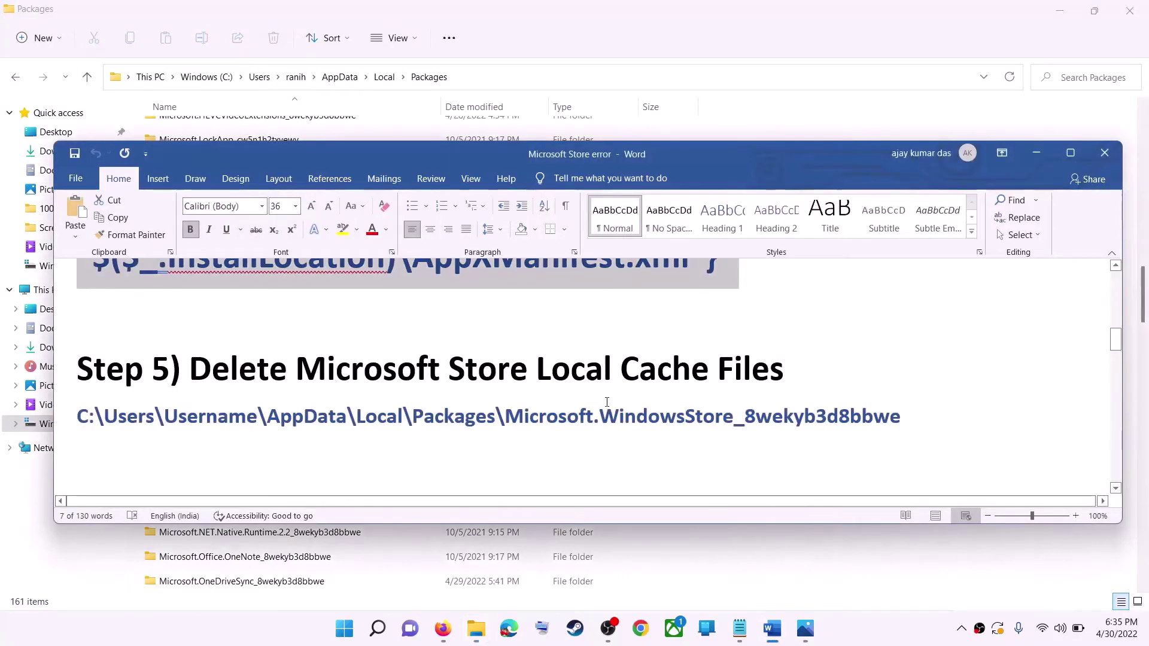
pyautogui.hotkey('alt', 'Tab')
pyautogui.scroll(-15, 310, 407)
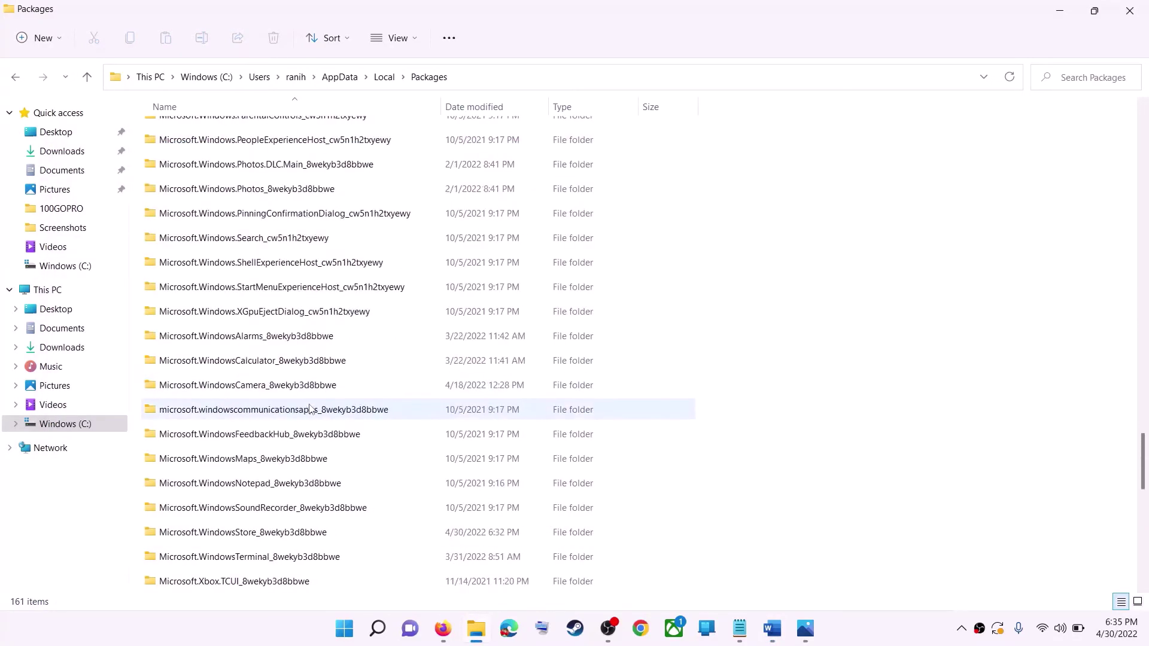
pyautogui.scroll(-3, 314, 404)
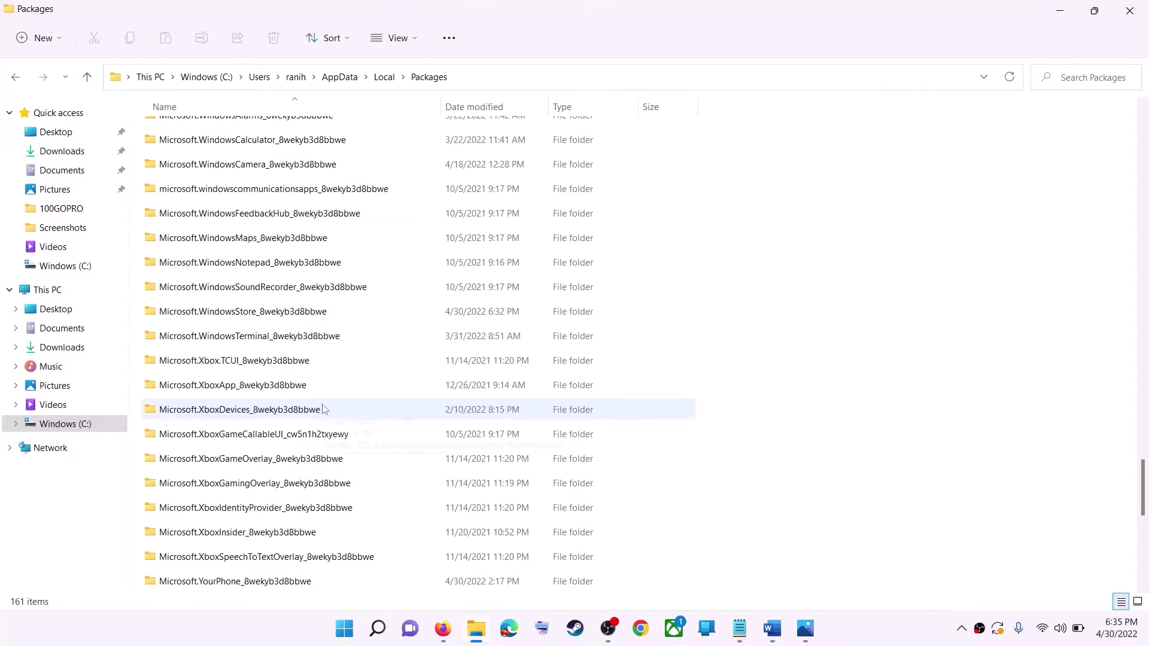
pyautogui.click(249, 317)
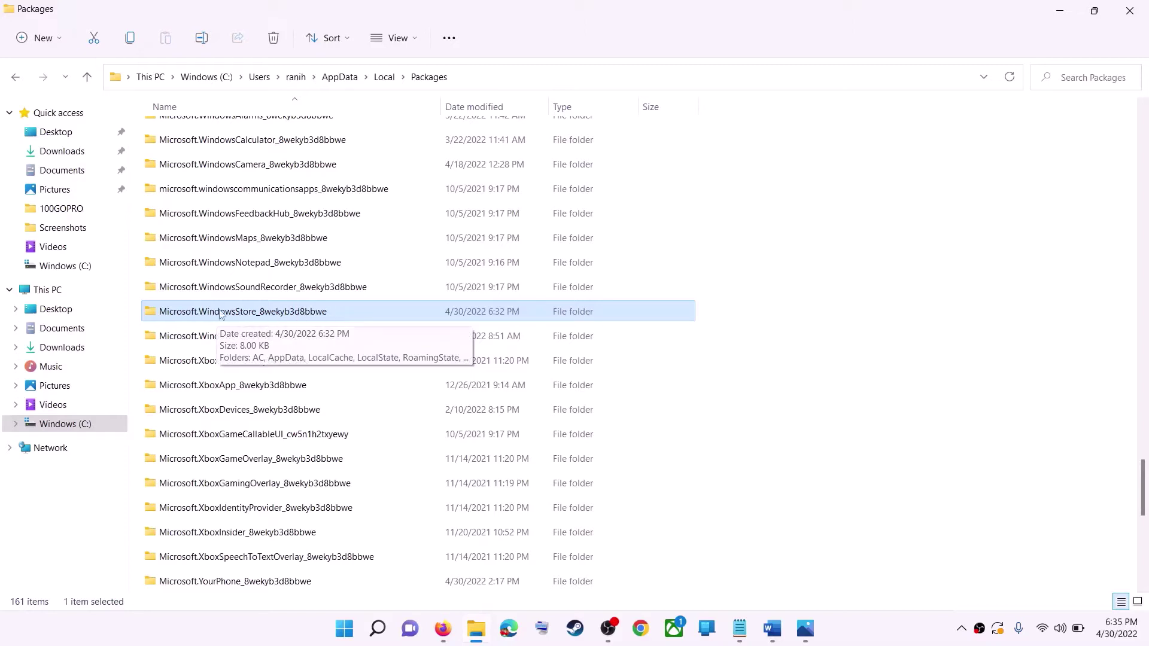
pyautogui.click(324, 317)
pyautogui.click(368, 311)
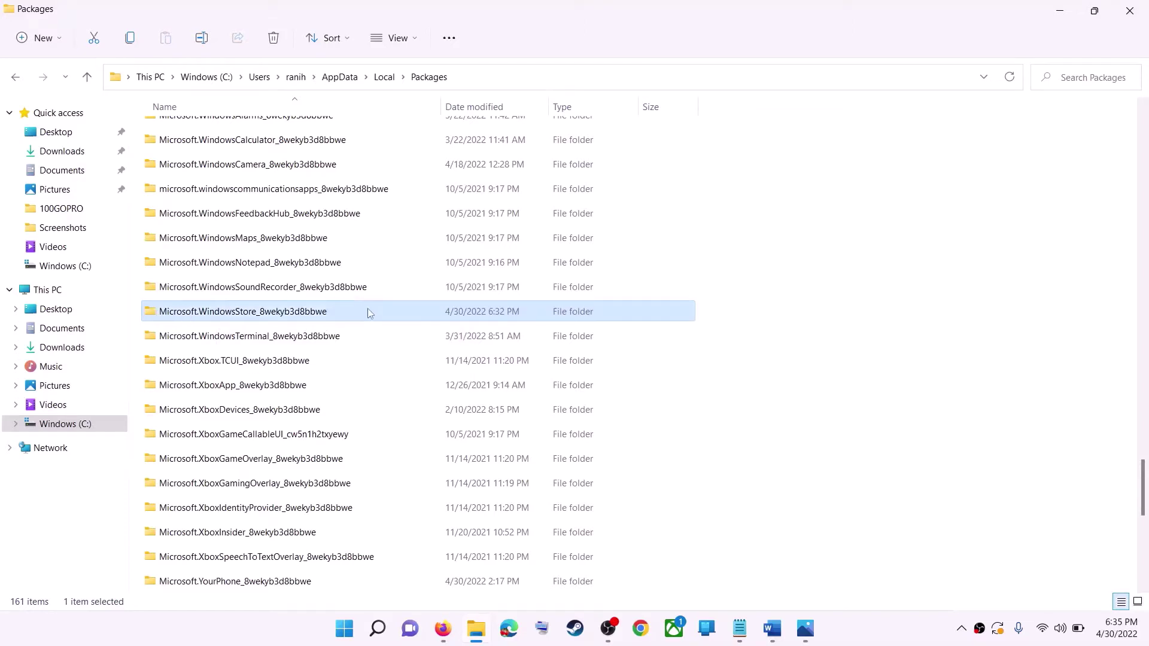
pyautogui.doubleClick(358, 310)
# Step: Delete the LocalCache folder inside the Microsoft.WindowsStore_8wekyb3d8bbwe package folder
pyautogui.click(221, 184)
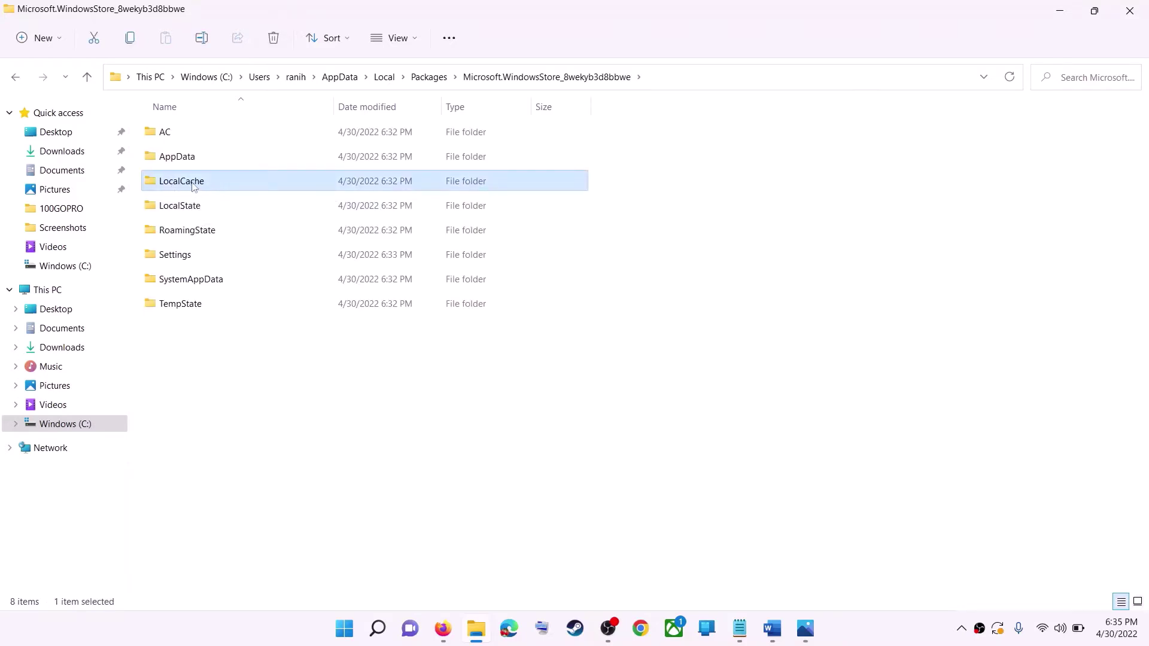
pyautogui.rightClick(193, 187)
pyautogui.click(299, 203)
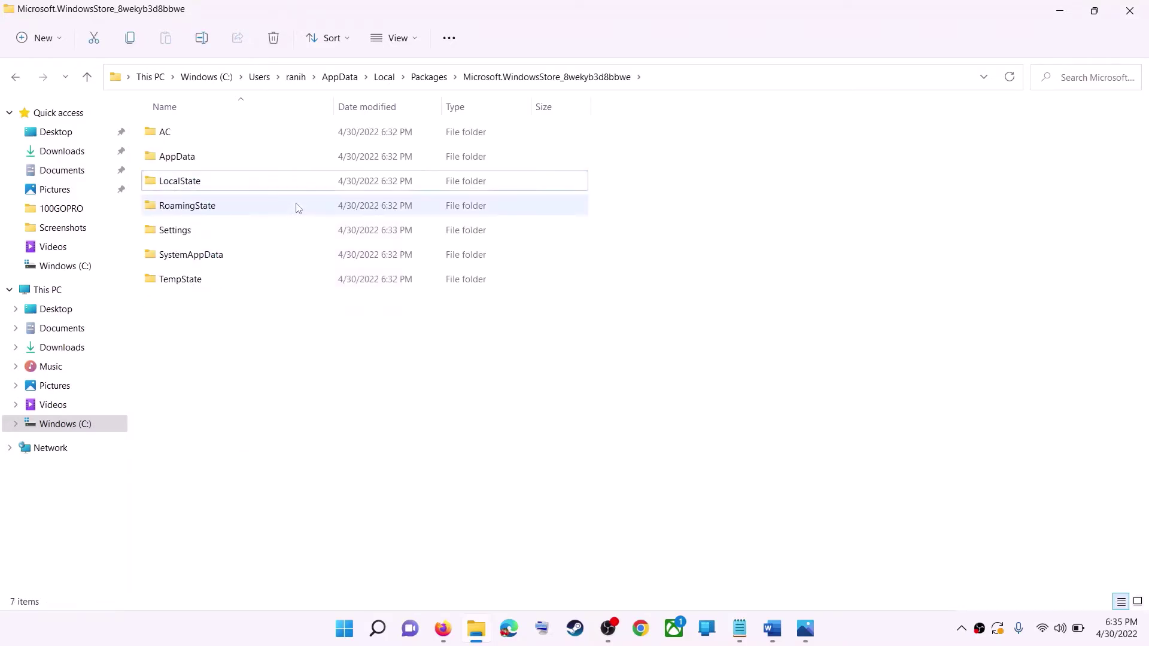
pyautogui.click(345, 629)
pyautogui.click(759, 578)
pyautogui.click(965, 316)
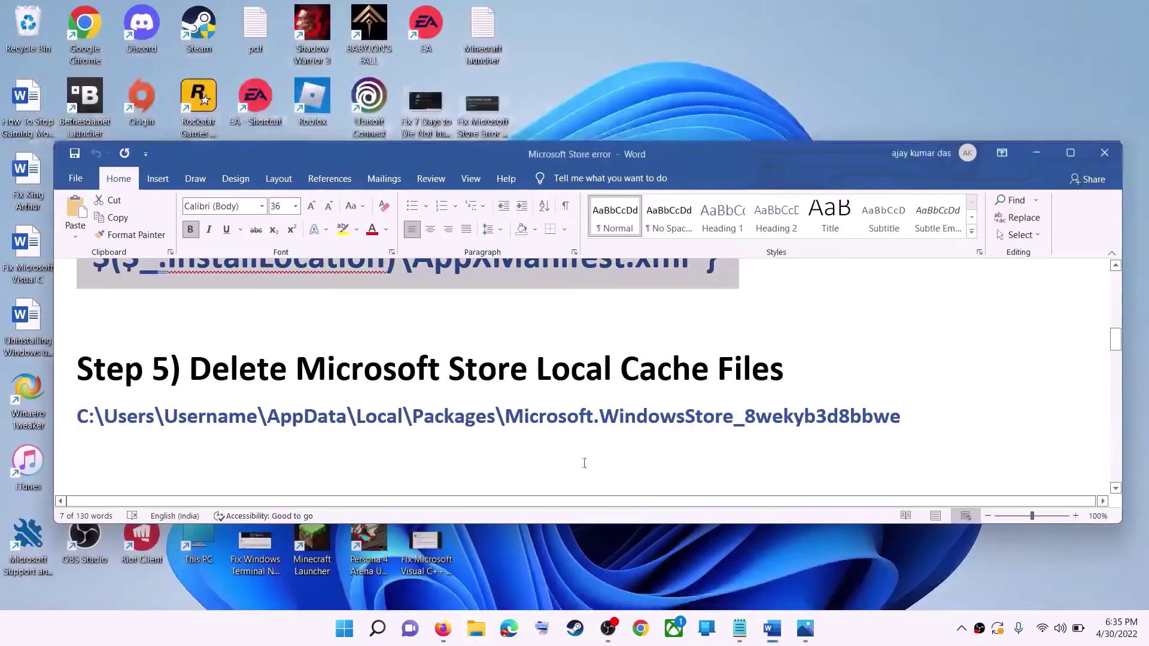
# Step: Highlight "Get Updates in store library" in the step 6 heading of the Word document
pyautogui.click(290, 394)
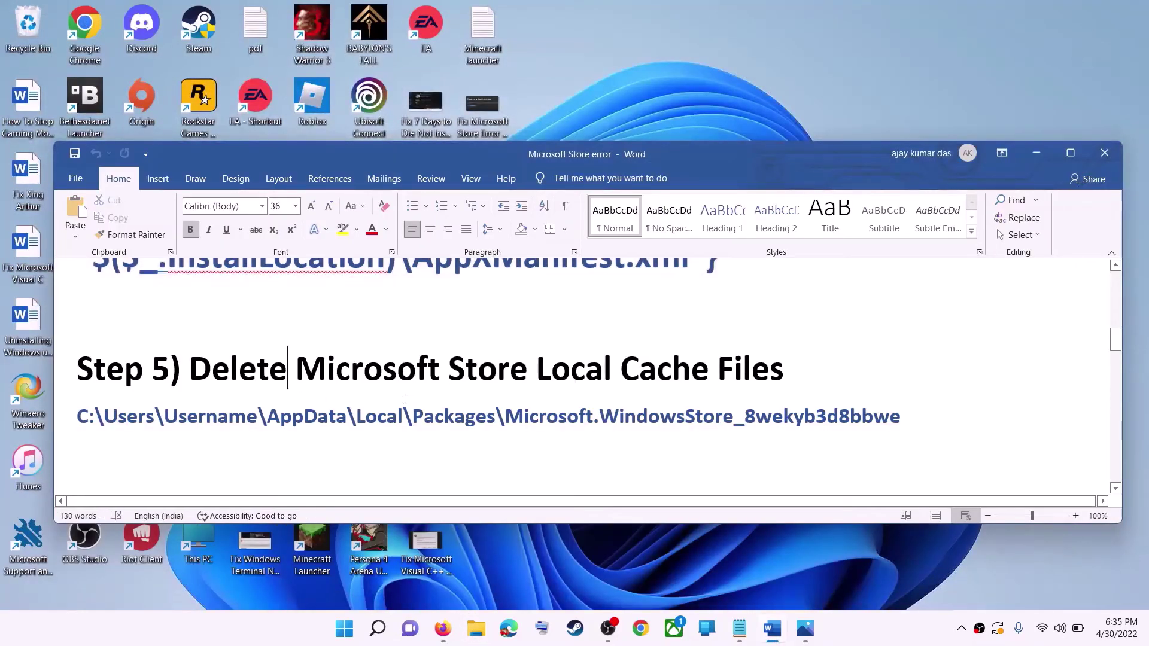
pyautogui.scroll(-3, 251, 378)
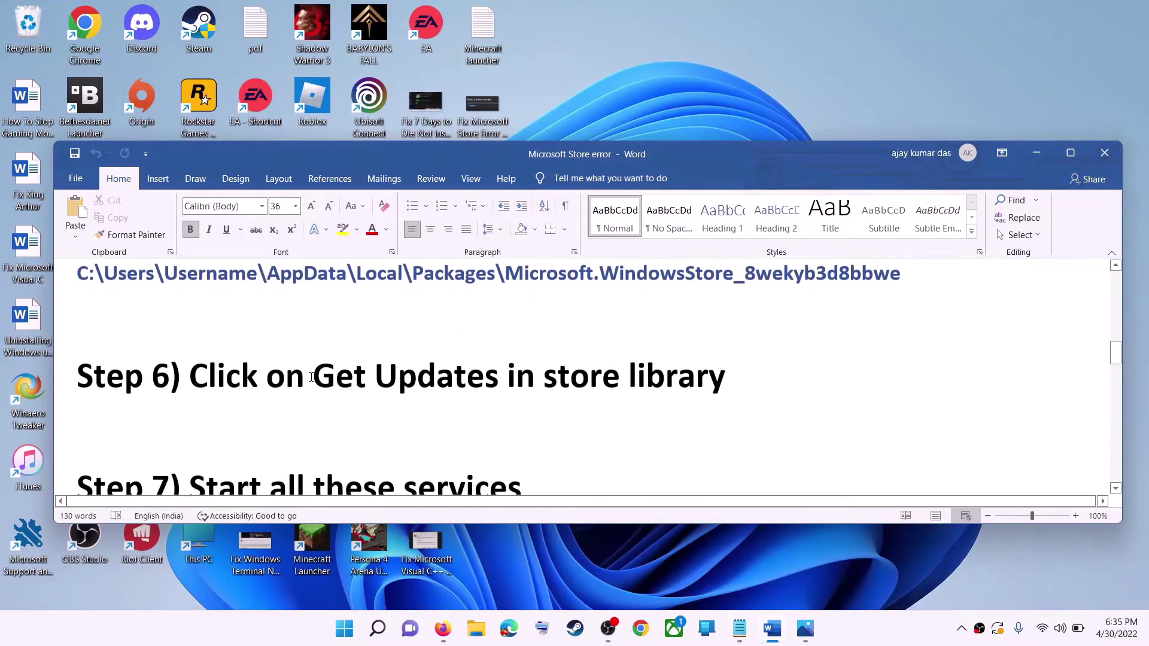
pyautogui.moveTo(337, 410); pyautogui.dragTo(757, 411)
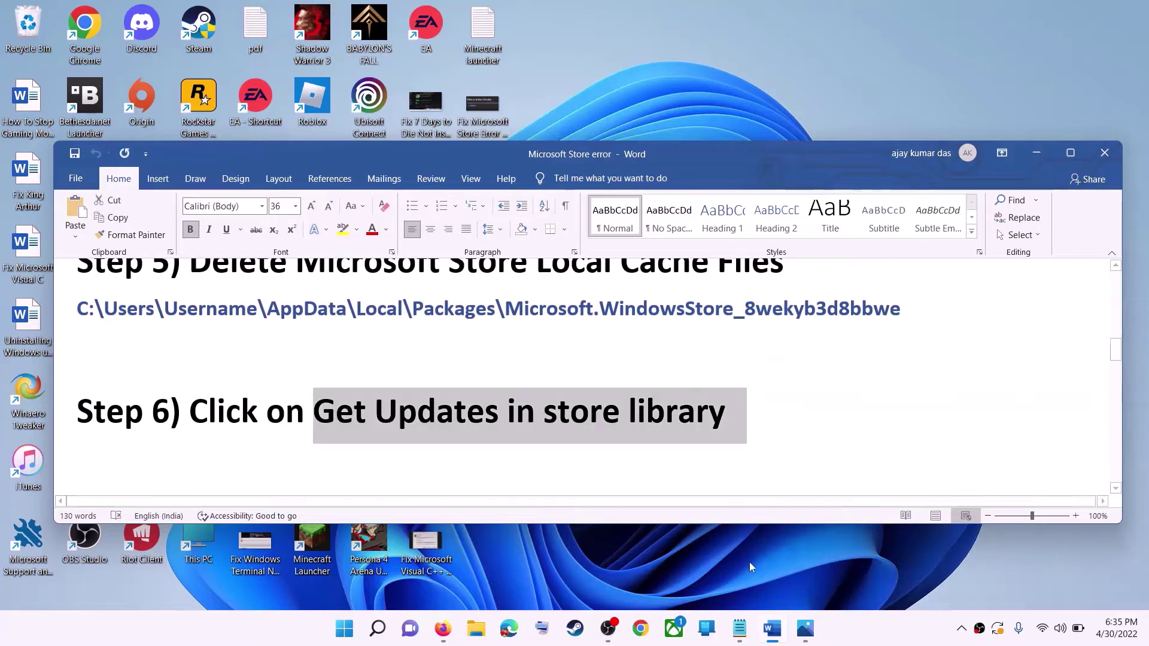
# Step: Search Windows for "store", launch Microsoft Store and open its Library page
pyautogui.click(348, 636)
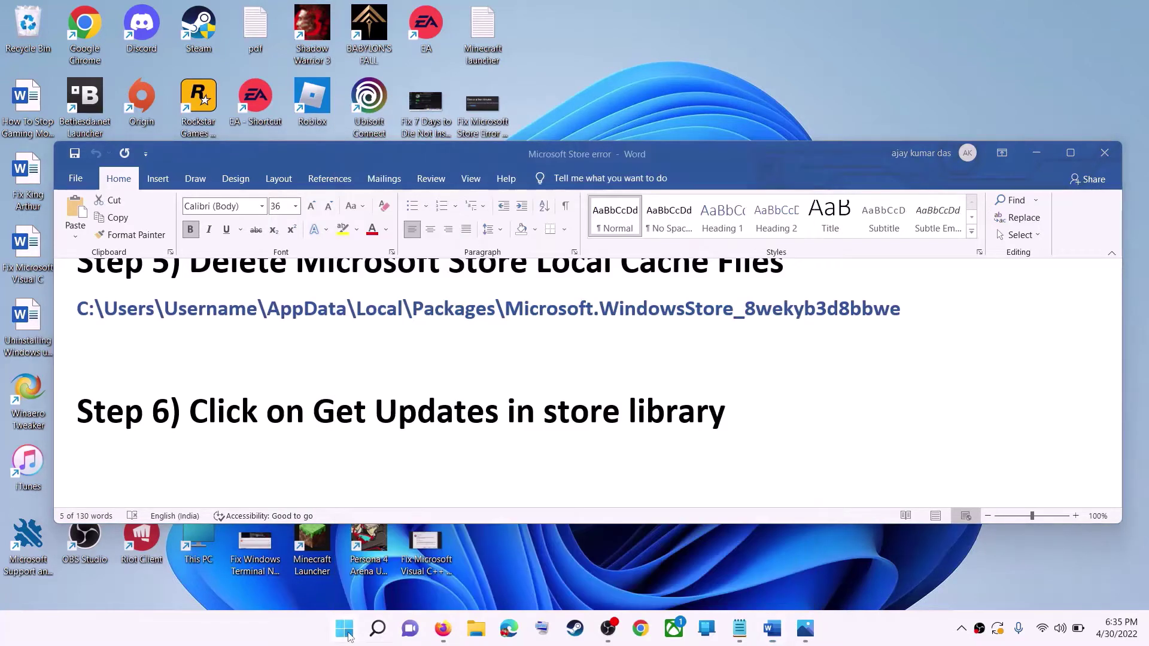
pyautogui.write('store')
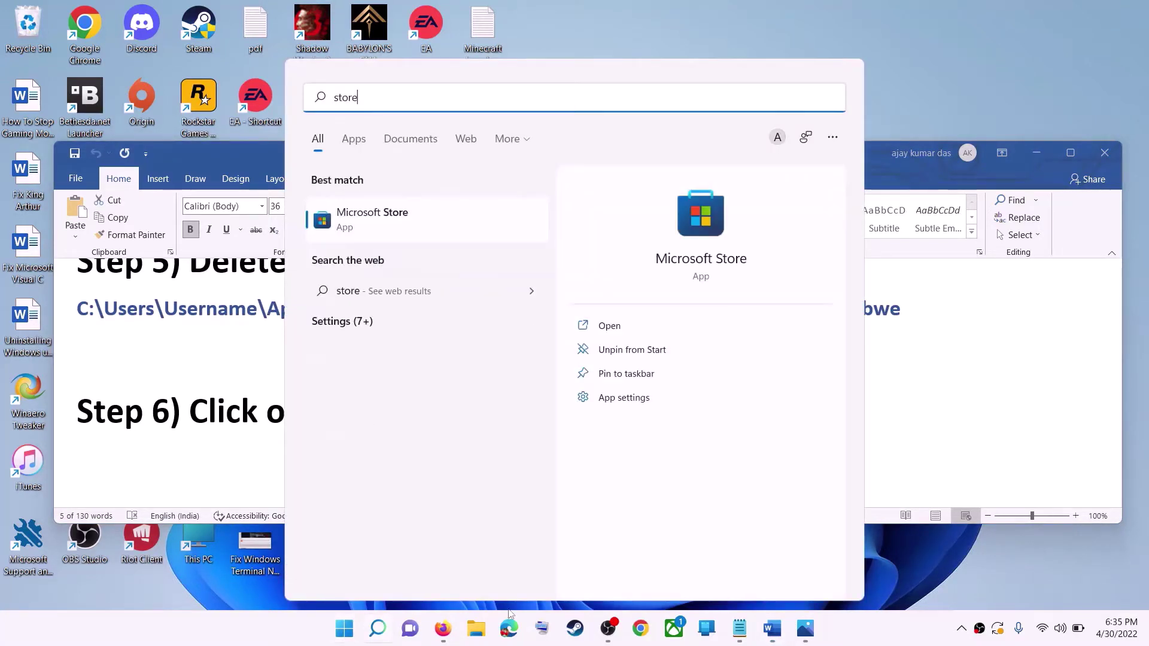
pyautogui.press('Return')
pyautogui.click(897, 13)
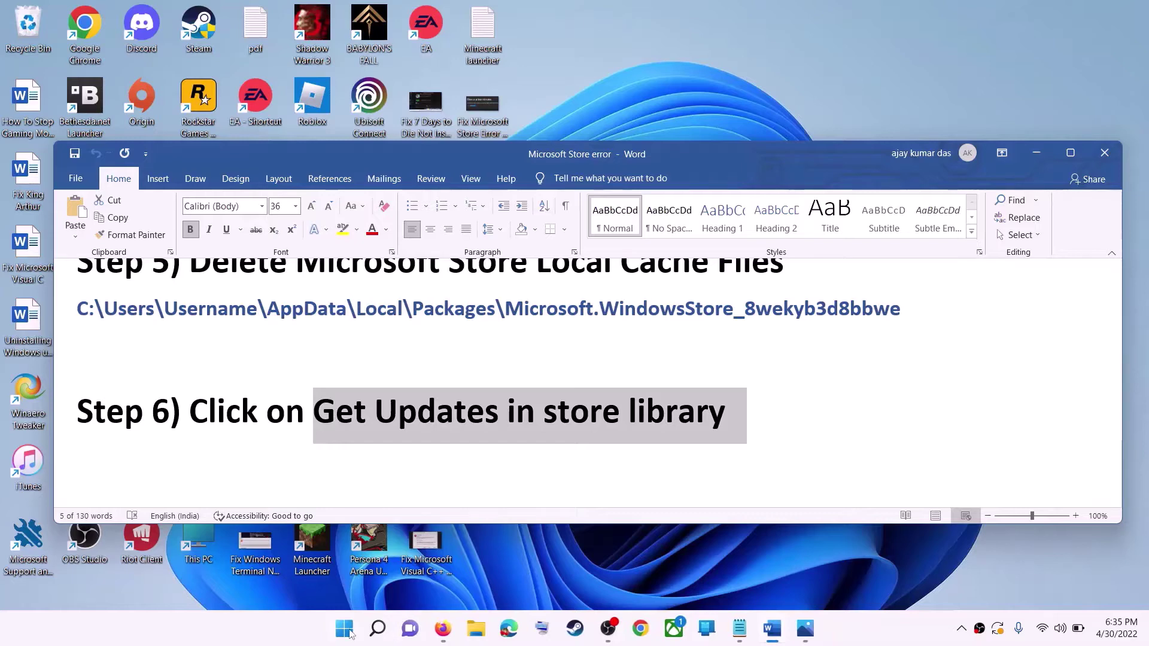
pyautogui.click(345, 629)
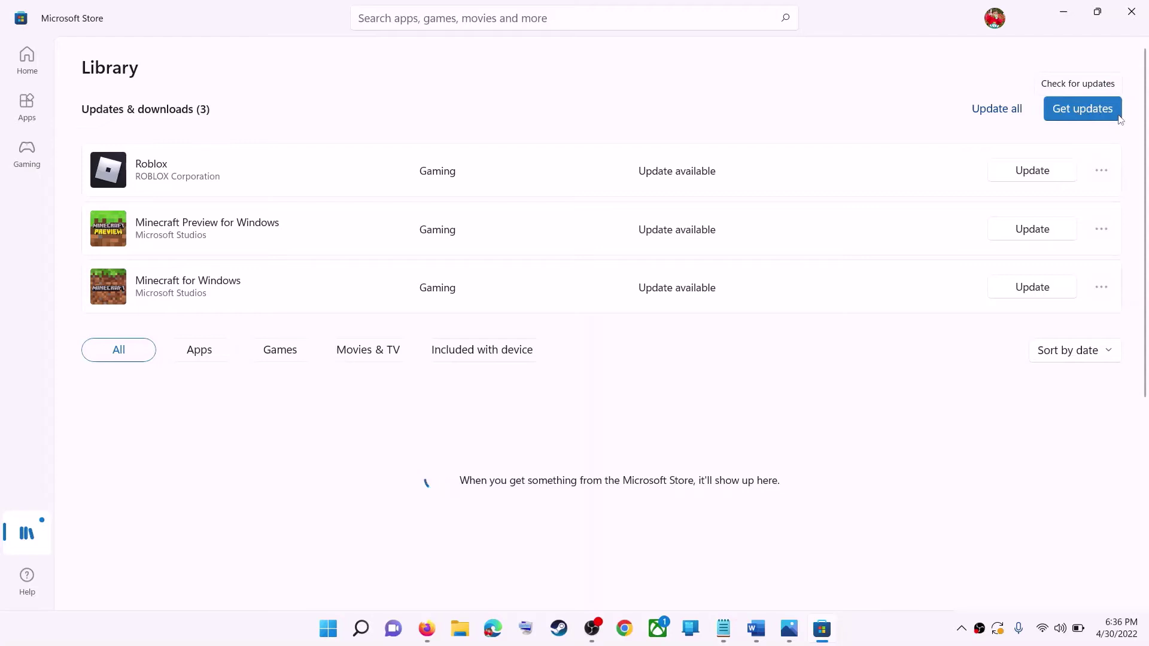
# Step: Check for app updates in the Microsoft Store library, then return to the step 6 heading in the Word document
pyautogui.click(1081, 109)
pyautogui.click(1065, 14)
pyautogui.moveTo(203, 412); pyautogui.dragTo(726, 412)
# Step: Highlight "Start all these services" in the step 7 heading of the Word document
pyautogui.scroll(-3, 351, 394)
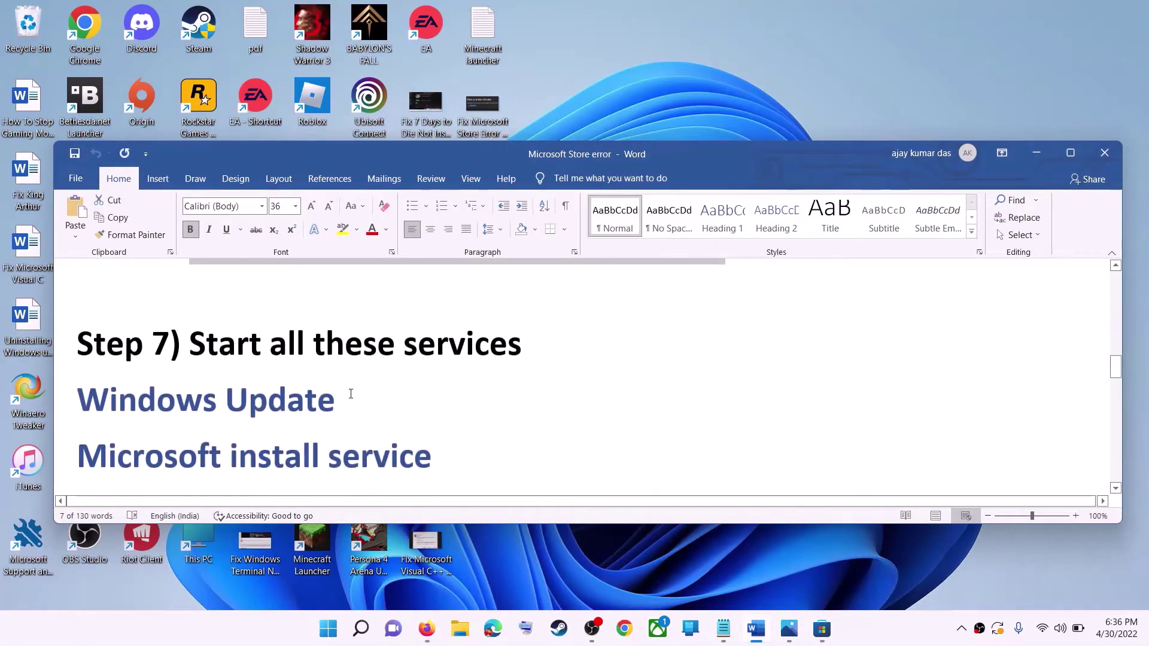
pyautogui.moveTo(250, 347); pyautogui.dragTo(518, 348)
pyautogui.scroll(-1, 303, 395)
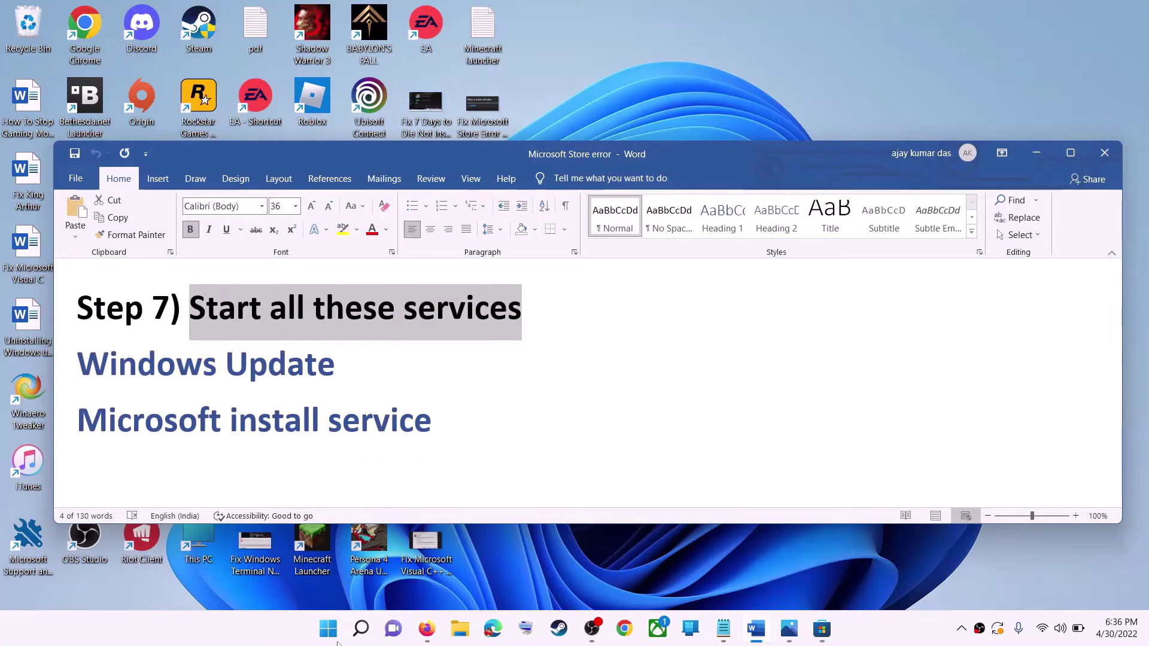
# Step: Search Windows for "services" and open the Services app
pyautogui.click(334, 638)
pyautogui.write('services')
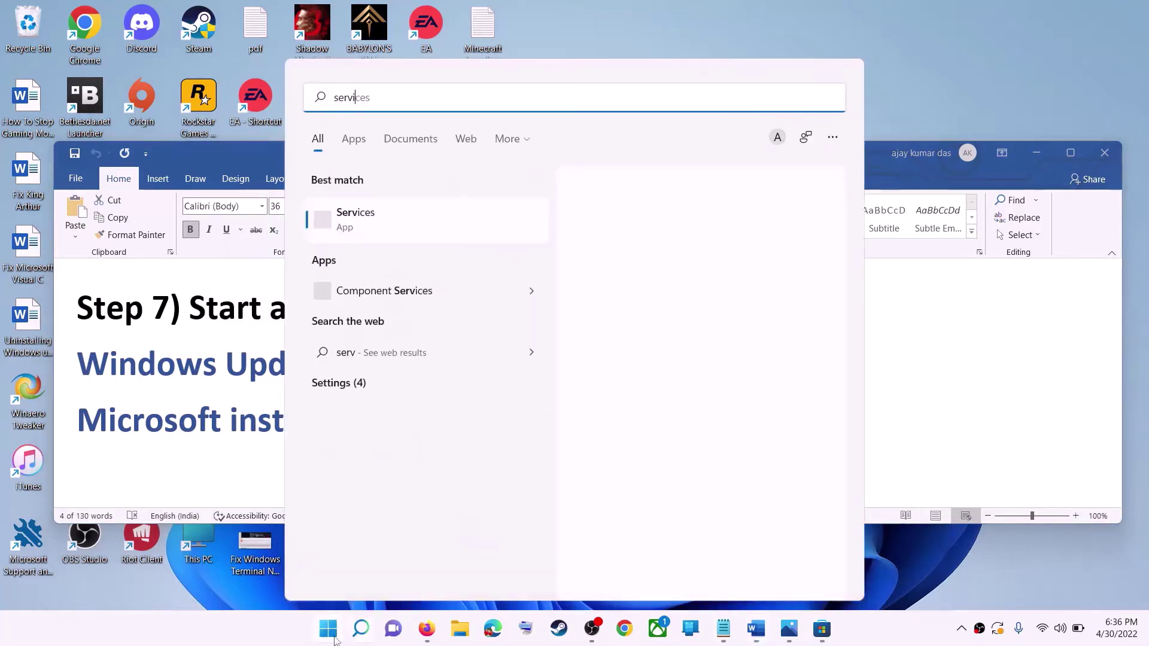
pyautogui.click(395, 223)
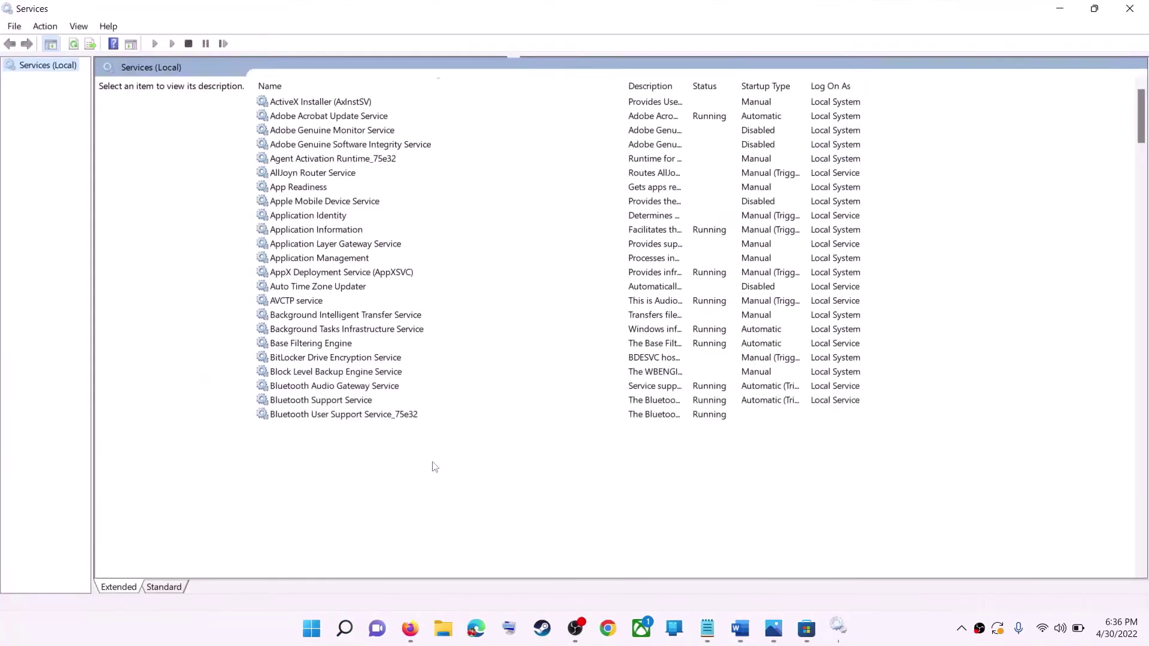
# Step: Find the Windows Update service in the list and open its properties
pyautogui.click(376, 454)
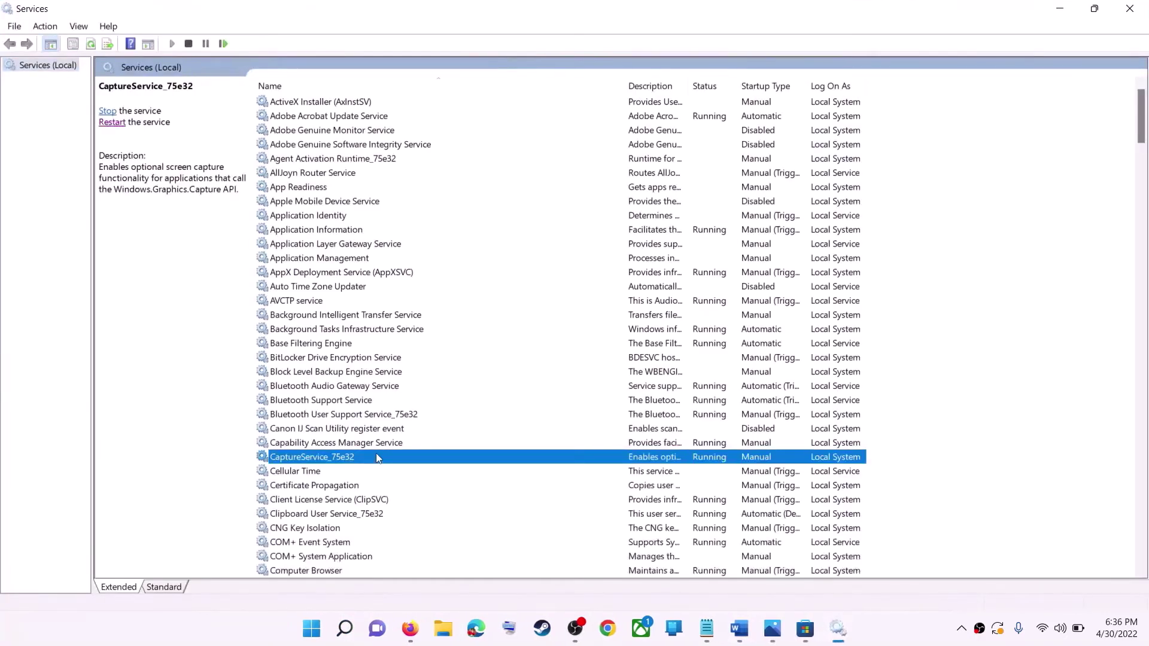
pyautogui.press('w')
pyautogui.scroll(-6, 397, 522)
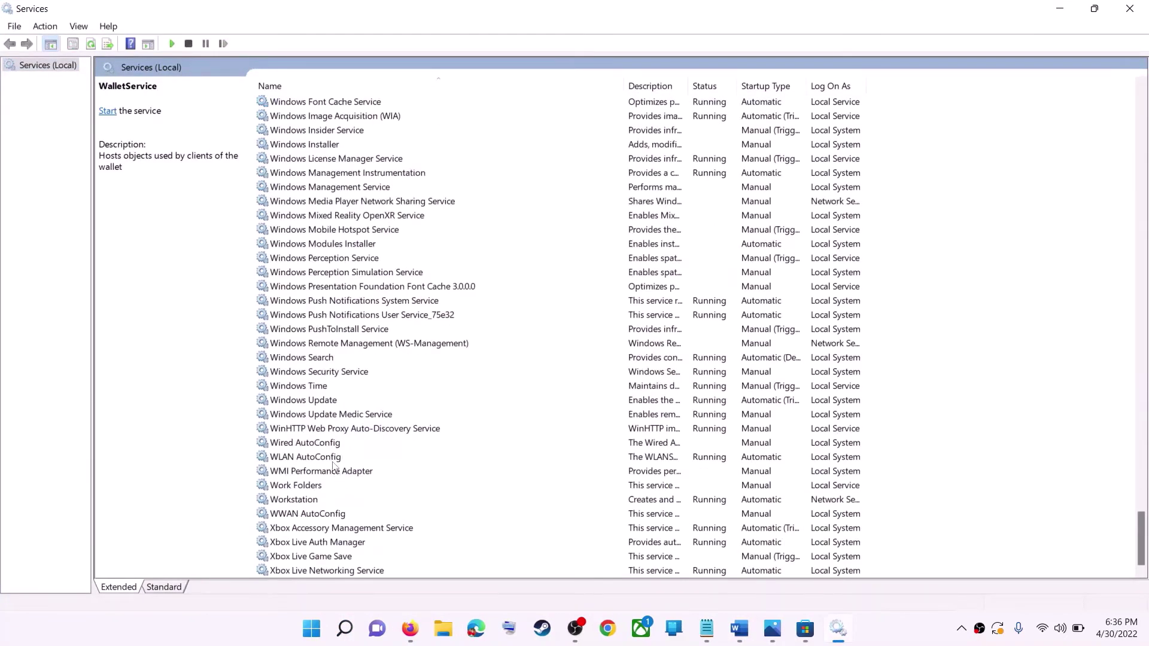
pyautogui.click(327, 405)
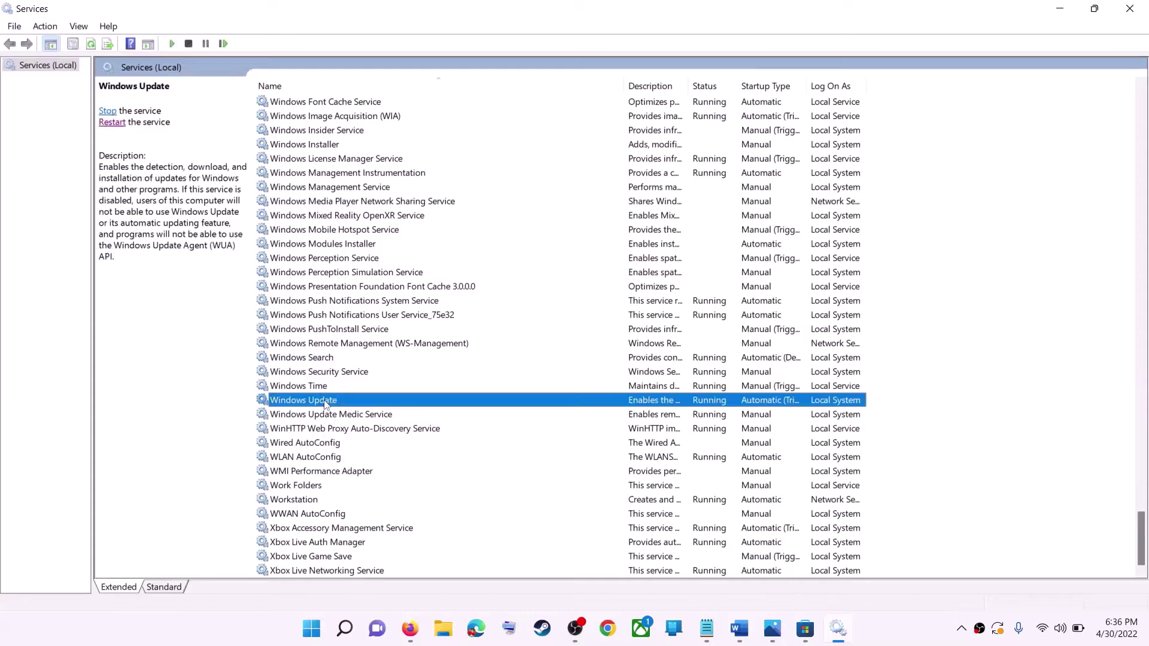
pyautogui.doubleClick(388, 406)
# Step: Set the Windows Update startup type to Automatic, apply it and restart the service
pyautogui.click(555, 296)
pyautogui.click(556, 316)
pyautogui.click(694, 465)
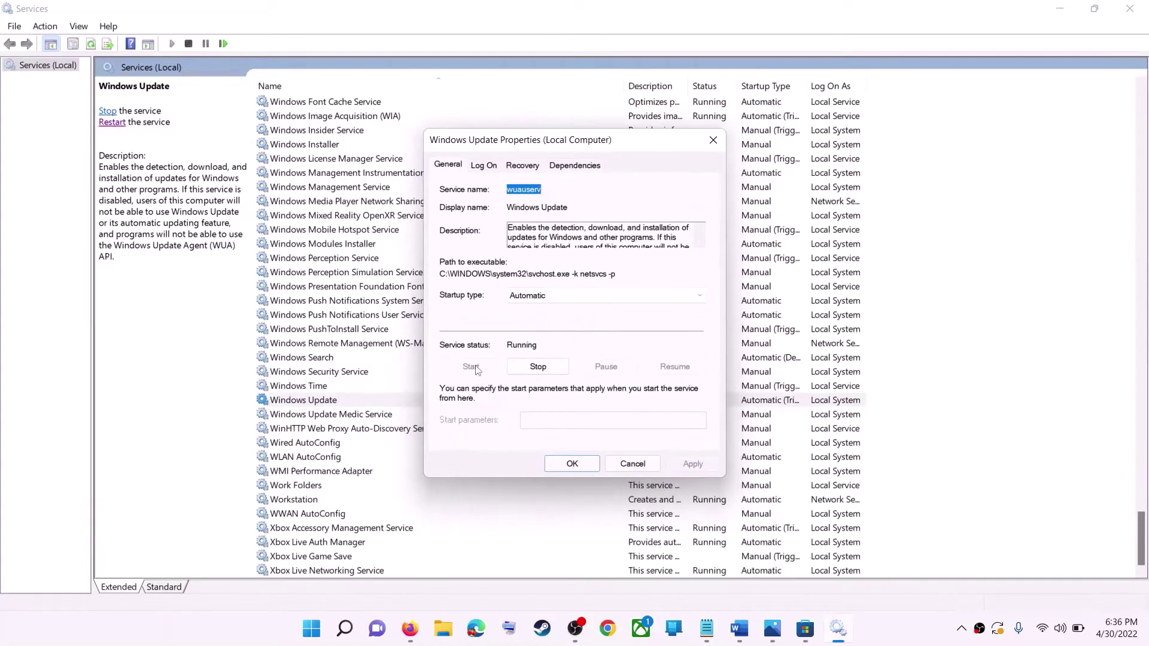
pyautogui.click(573, 465)
pyautogui.click(295, 405)
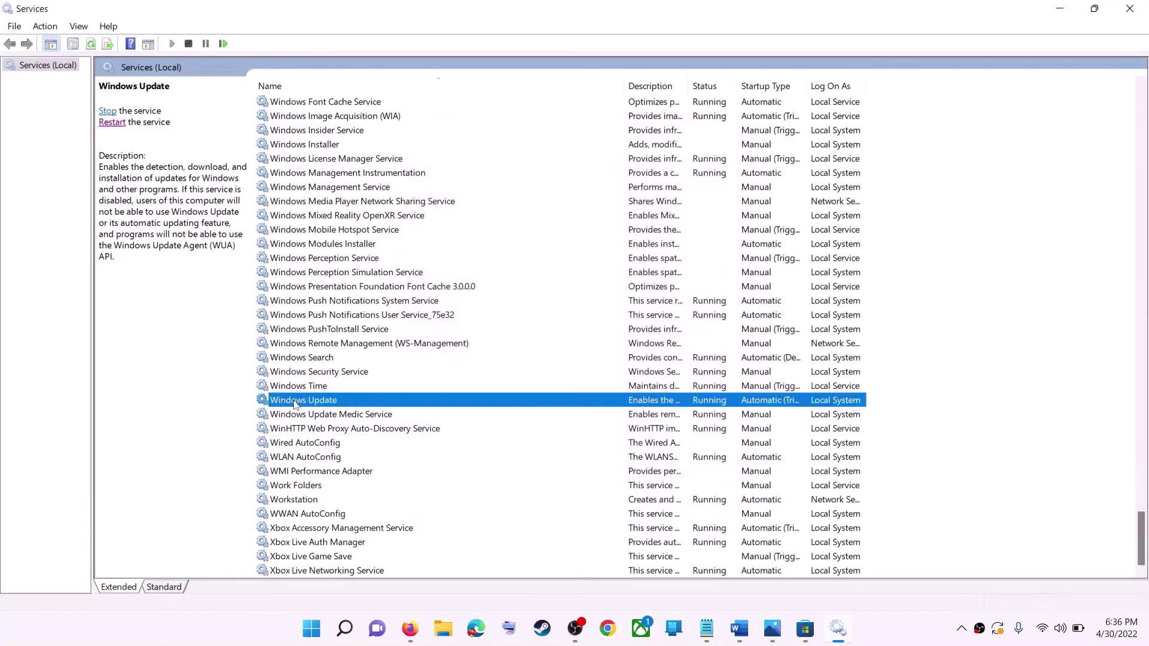
pyautogui.click(111, 126)
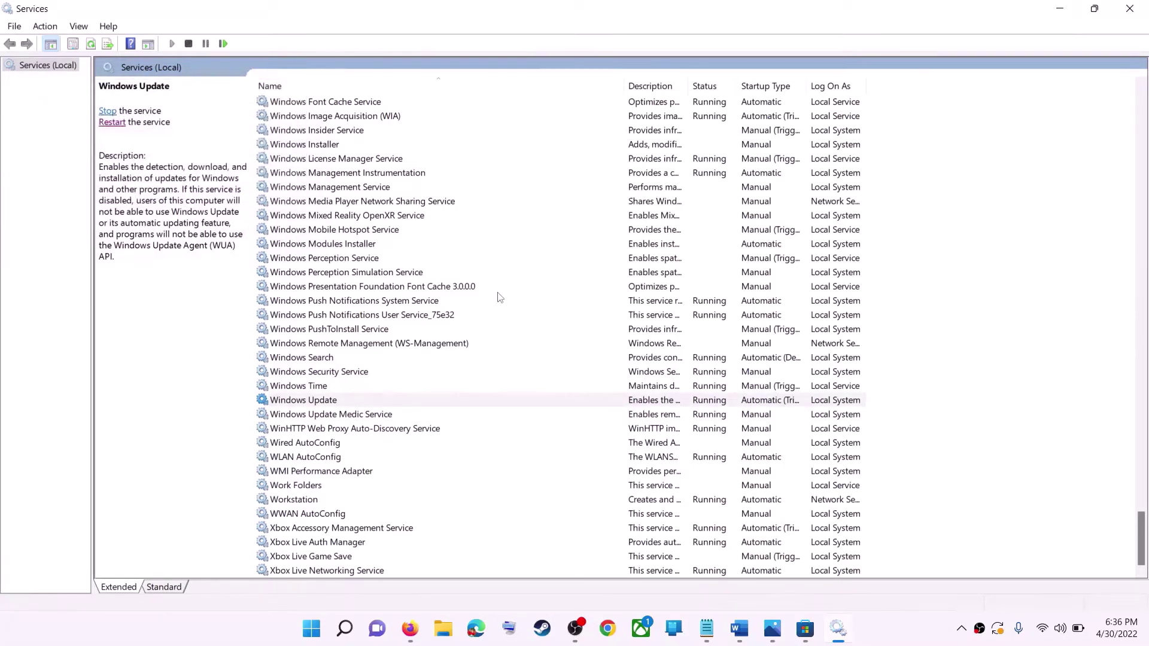
# Step: Find Microsoft Store Install Service in the list and open its properties
pyautogui.click(394, 304)
pyautogui.press('m')
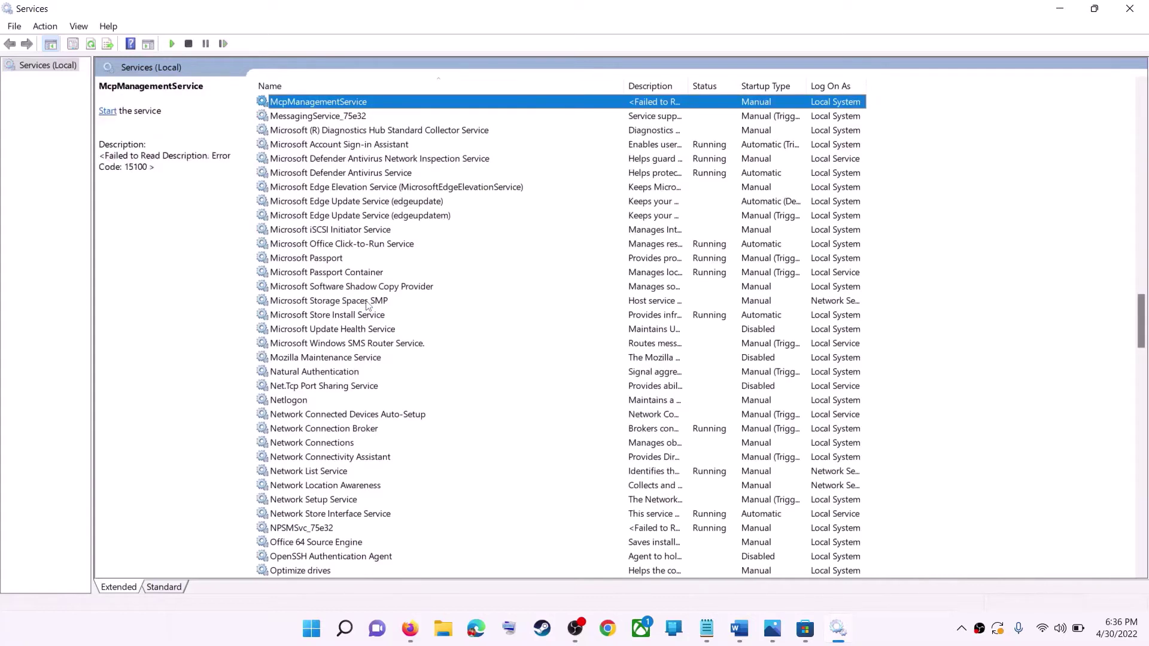
pyautogui.click(350, 318)
pyautogui.doubleClick(532, 322)
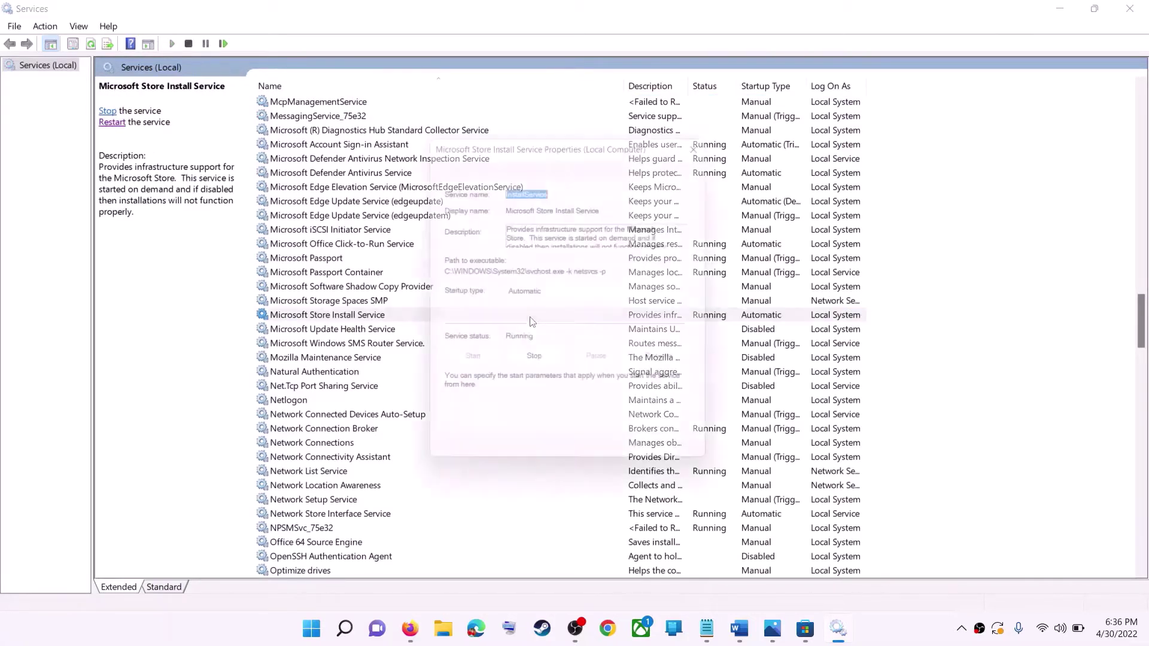
# Step: Set the Microsoft Store Install Service startup type to Automatic, restart the service and close Services
pyautogui.click(567, 295)
pyautogui.click(535, 320)
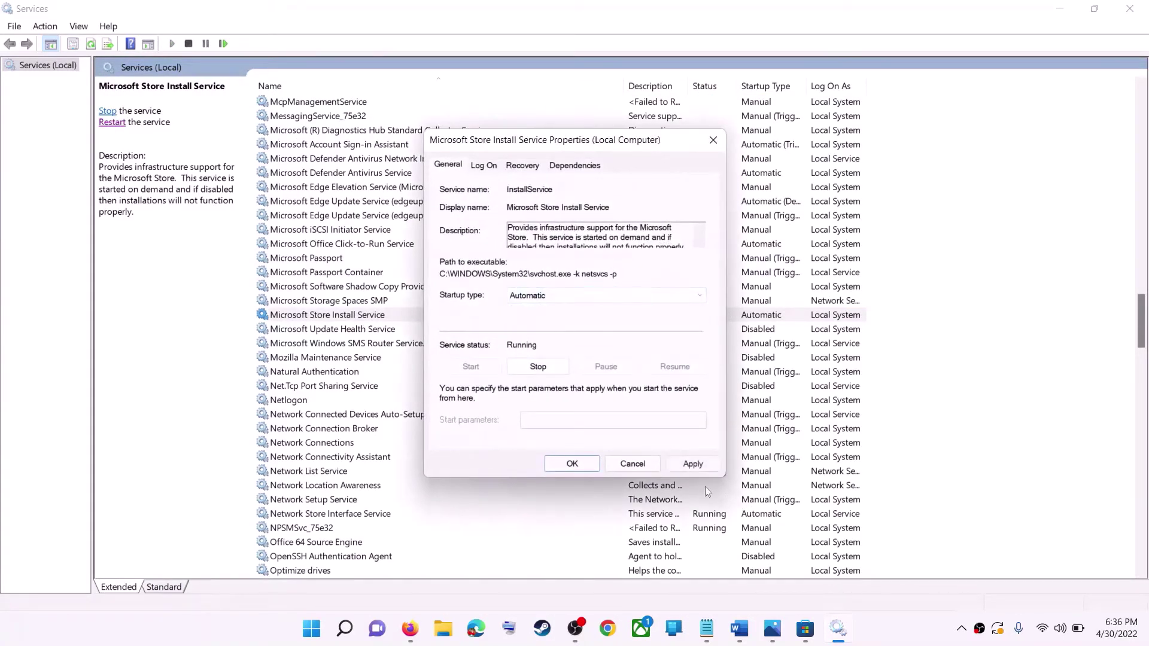
pyautogui.click(691, 465)
pyautogui.click(561, 459)
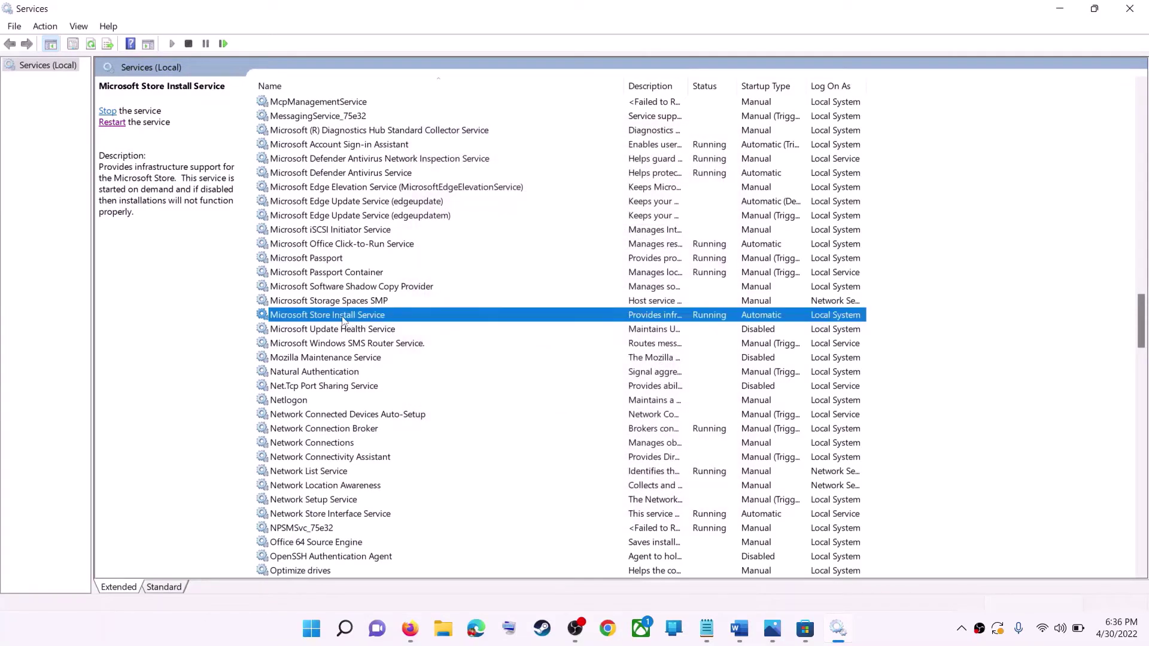
pyautogui.click(108, 123)
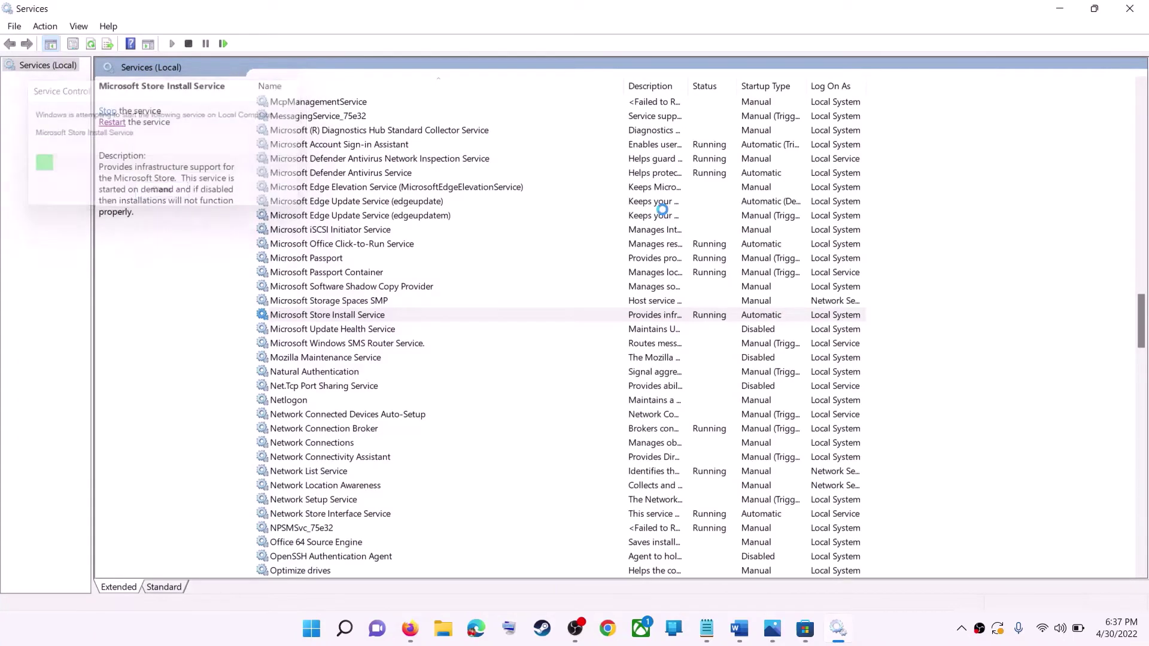
pyautogui.click(1130, 8)
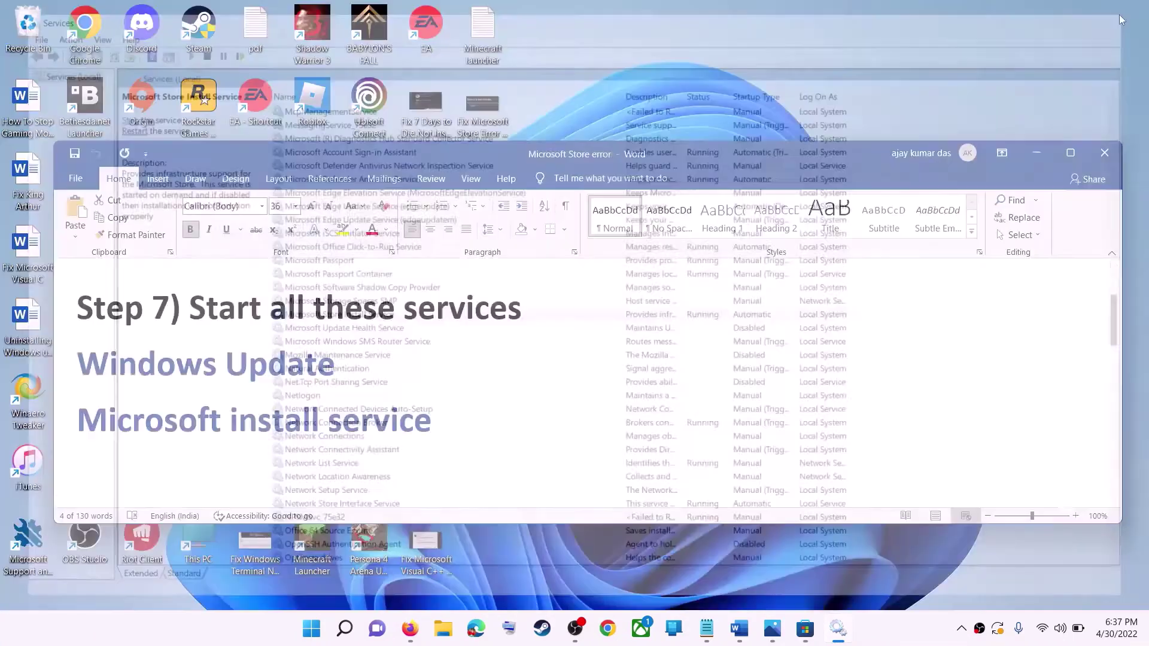
# Step: Highlight "Update Windows" in the step 8 heading of the Word document, then view the Windows Update page in Settings
pyautogui.scroll(-1, 325, 397)
pyautogui.scroll(-2, 325, 396)
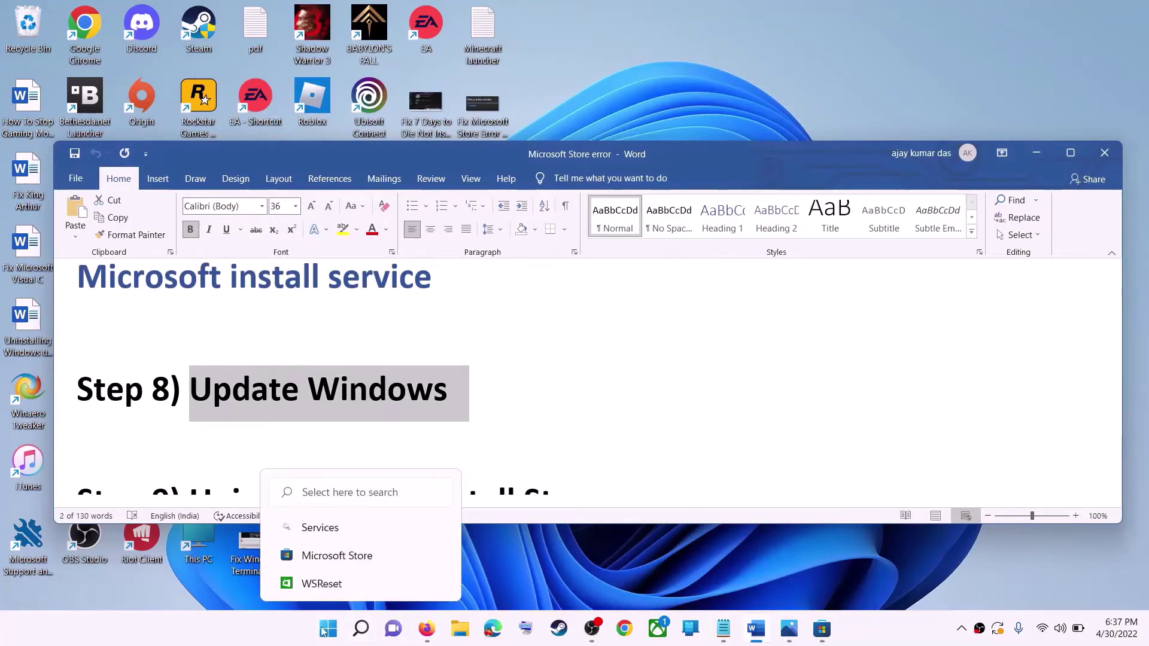
pyautogui.click(328, 628)
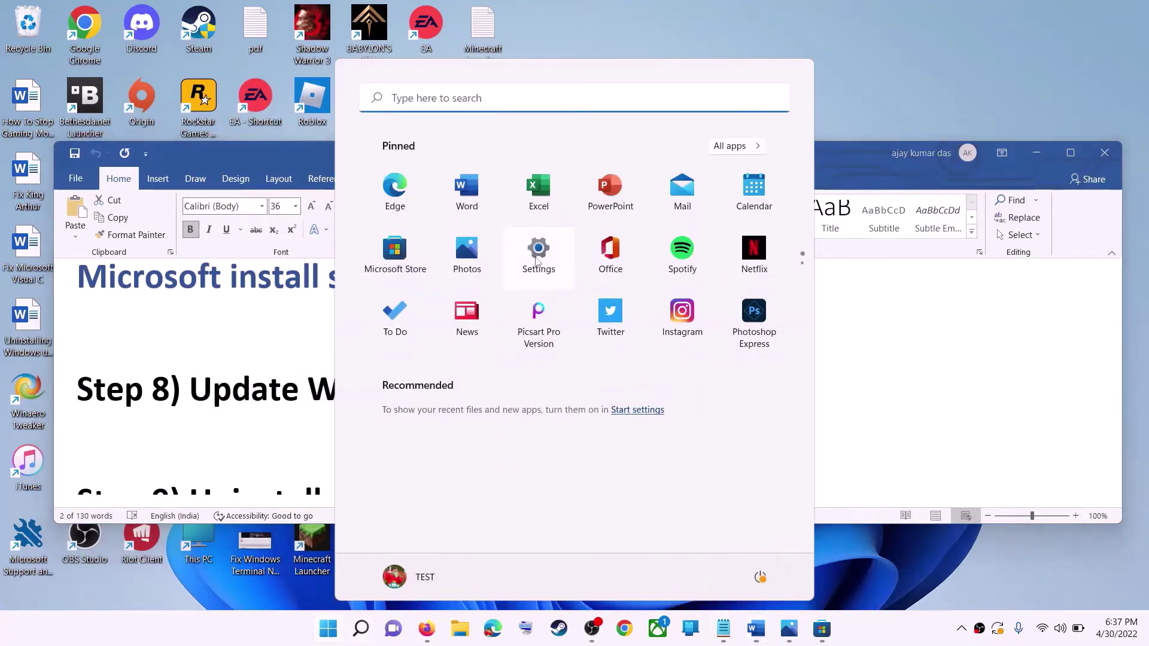
pyautogui.click(537, 262)
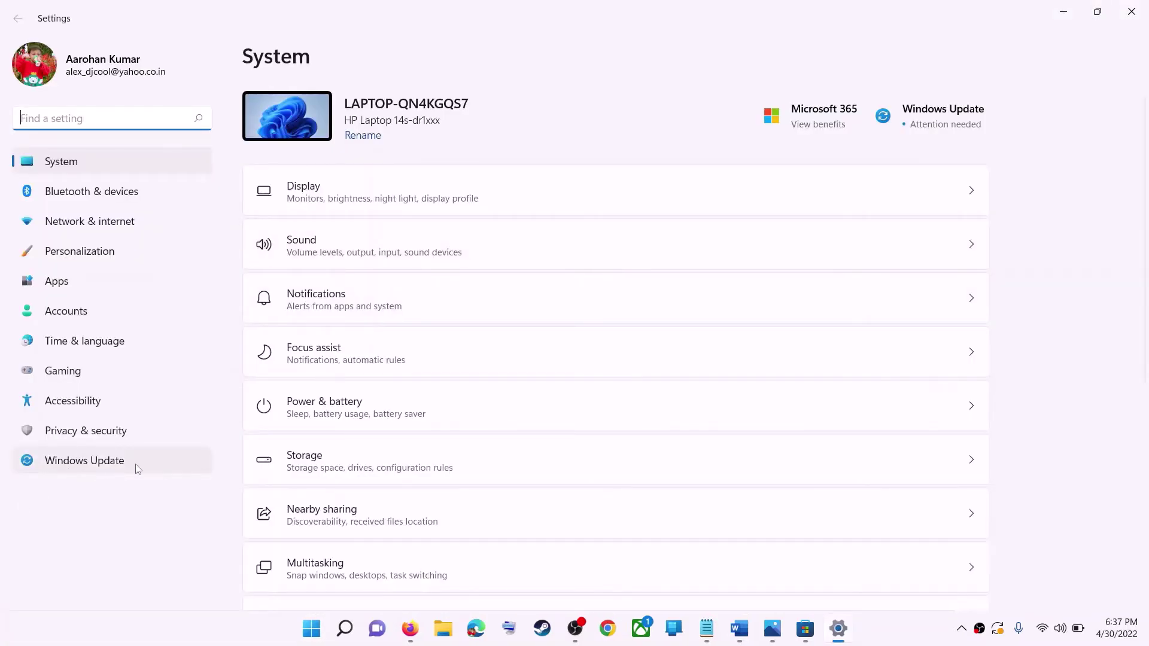
pyautogui.click(90, 465)
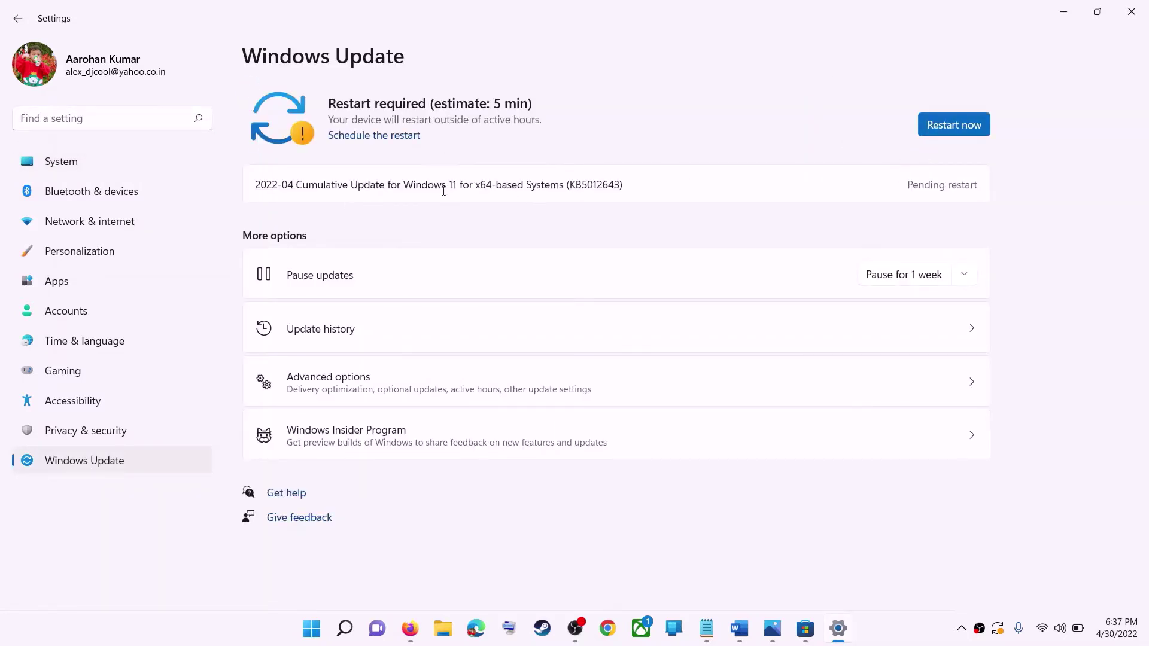
pyautogui.click(1063, 11)
# Step: Copy the command Get-AppxPackage -allusers *WindowsStore* | Remove-AppxPackage from step 9 of the Word document
pyautogui.scroll(-3, 344, 393)
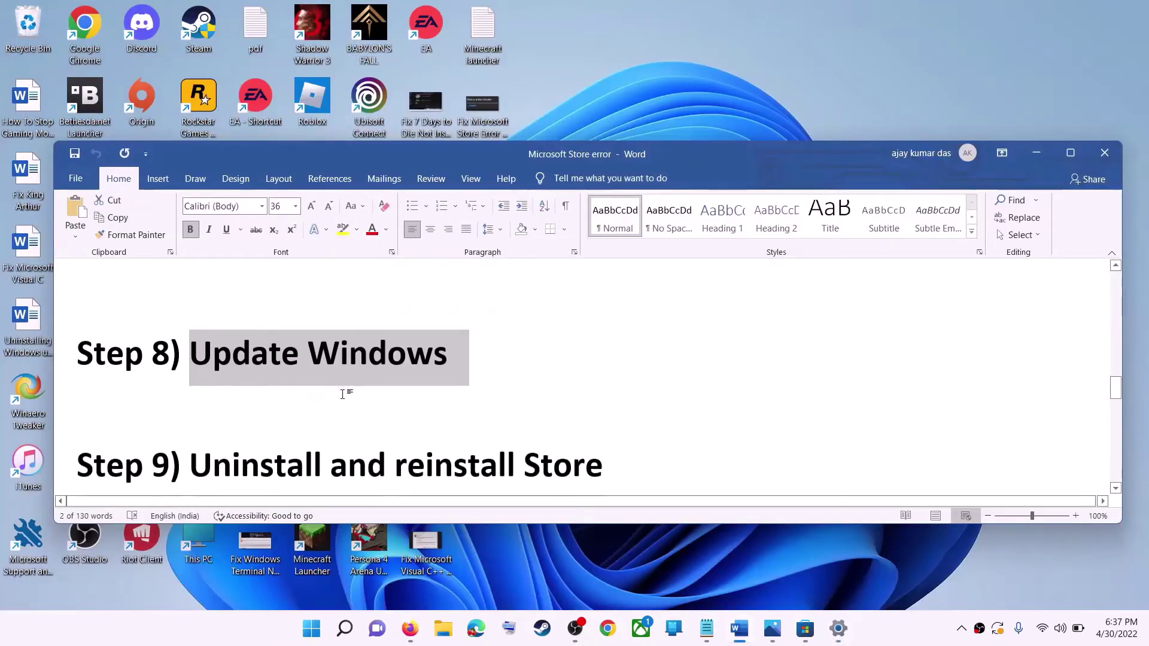
pyautogui.scroll(-1, 344, 393)
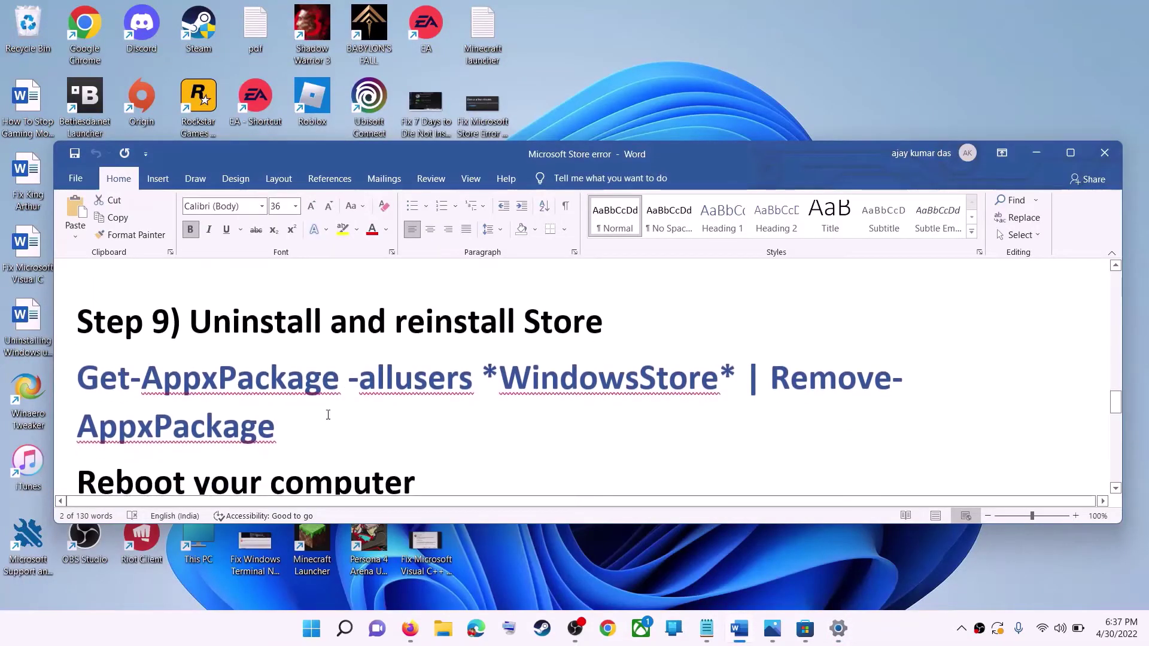
pyautogui.moveTo(302, 429); pyautogui.dragTo(101, 392)
pyautogui.rightClick(174, 404)
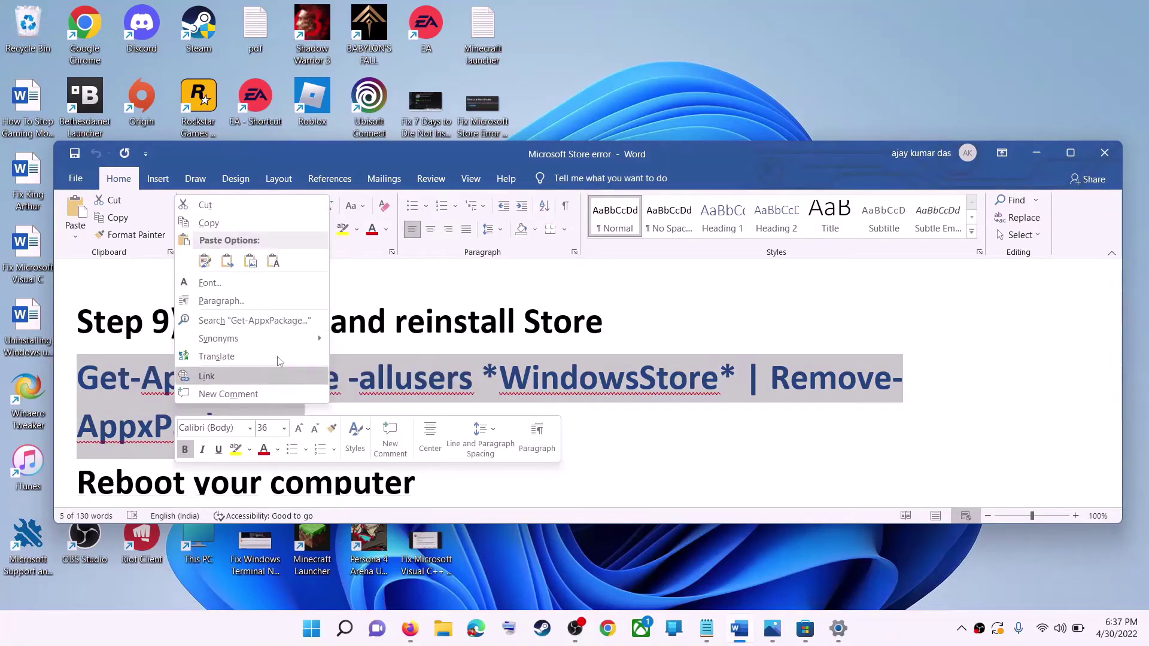
pyautogui.click(231, 226)
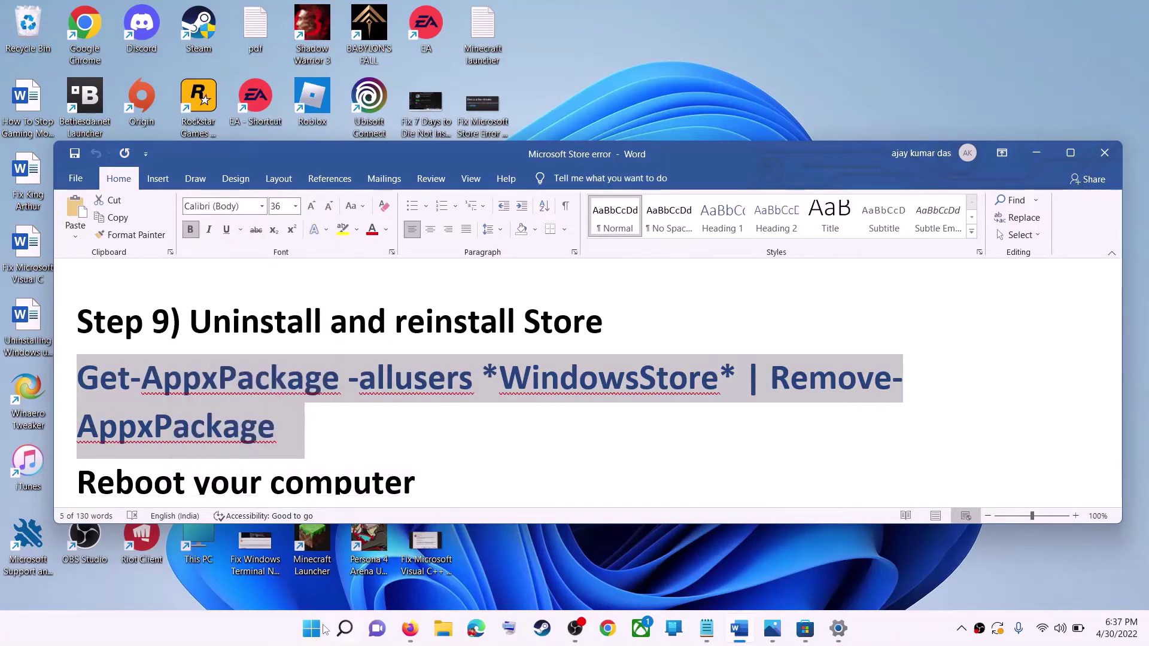
# Step: Search Windows for "powershell" and run Windows PowerShell as administrator, allowing it to make changes
pyautogui.click(312, 629)
pyautogui.write('pow')
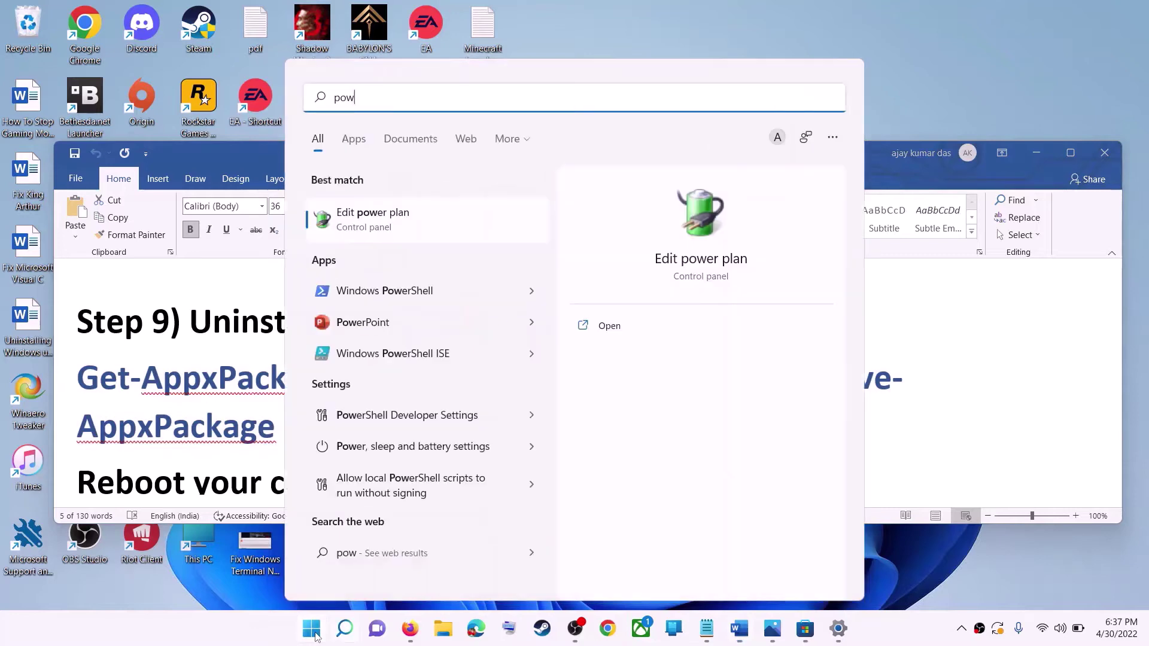
pyautogui.write('ershell')
pyautogui.rightClick(371, 220)
pyautogui.click(456, 247)
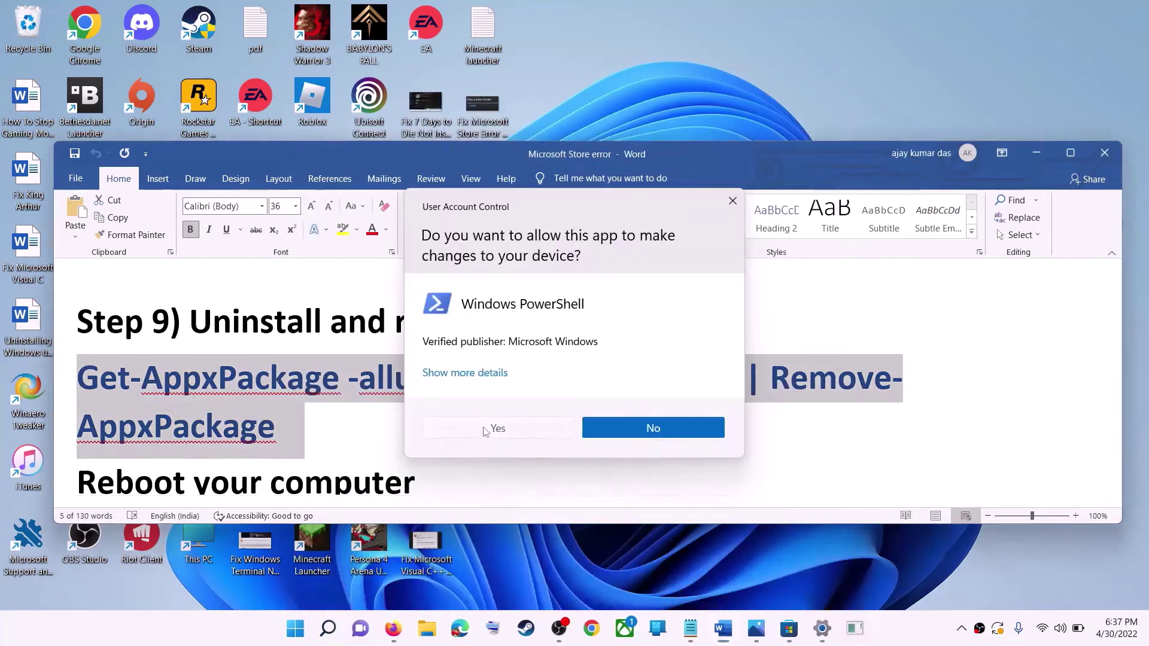
pyautogui.click(495, 428)
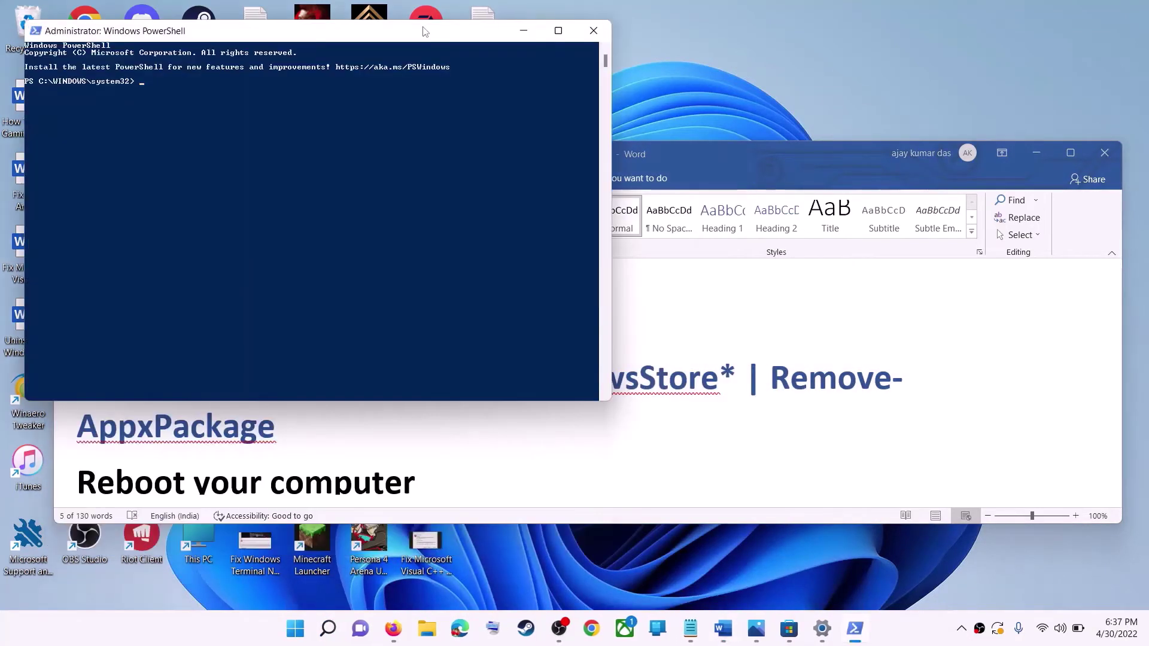
# Step: Run the copied Remove-AppxPackage command for *WindowsStore* in PowerShell, then switch back to the Word document
pyautogui.moveTo(425, 32); pyautogui.dragTo(585, 154)
pyautogui.hotkey('ctrl', 'v')
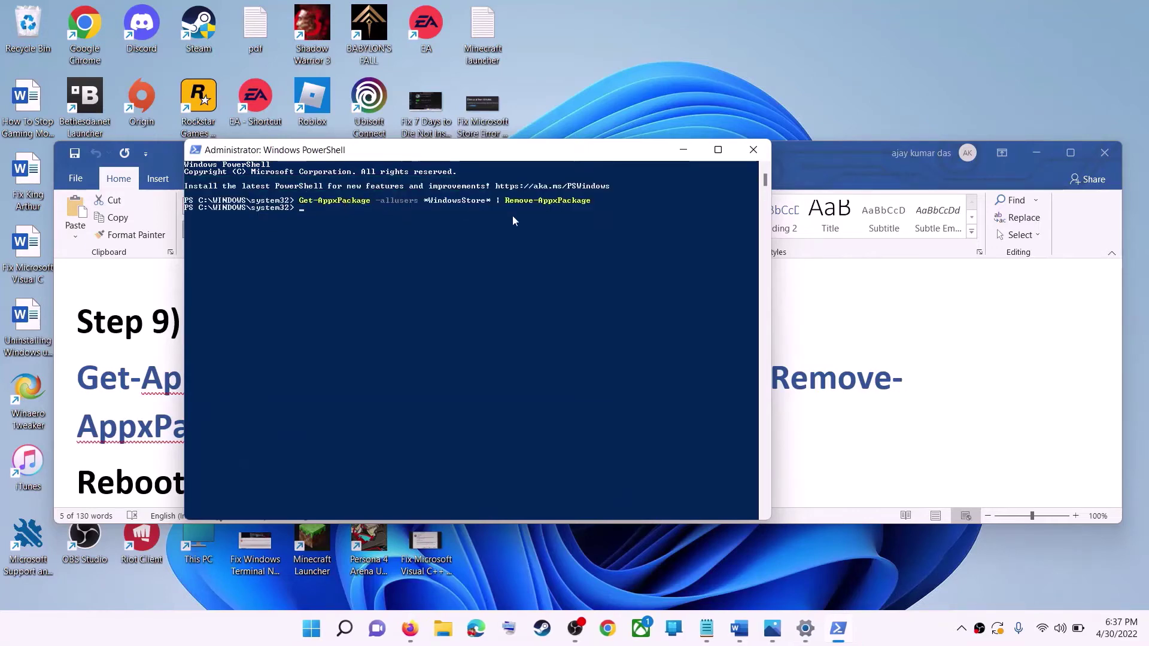
pyautogui.hotkey('alt', 'Tab')
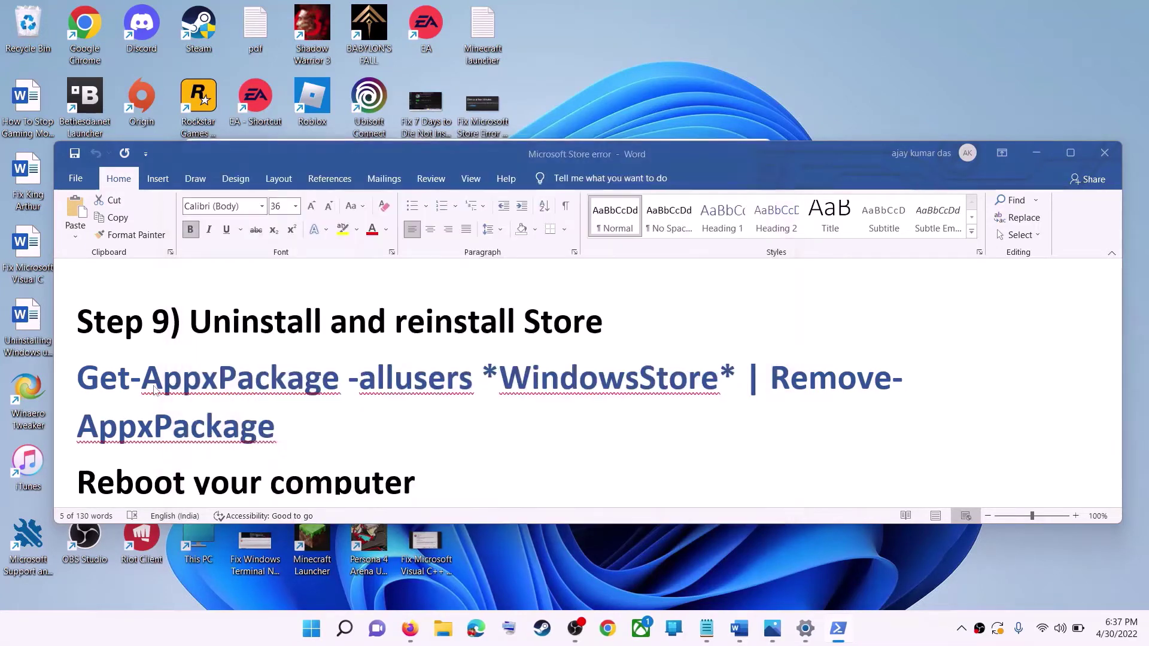
# Step: Highlight "Reboot your computer" in the Word document and view the Restart option among the Windows power options
pyautogui.scroll(-2, 261, 422)
pyautogui.scroll(-1, 260, 422)
pyautogui.tripleClick(261, 422)
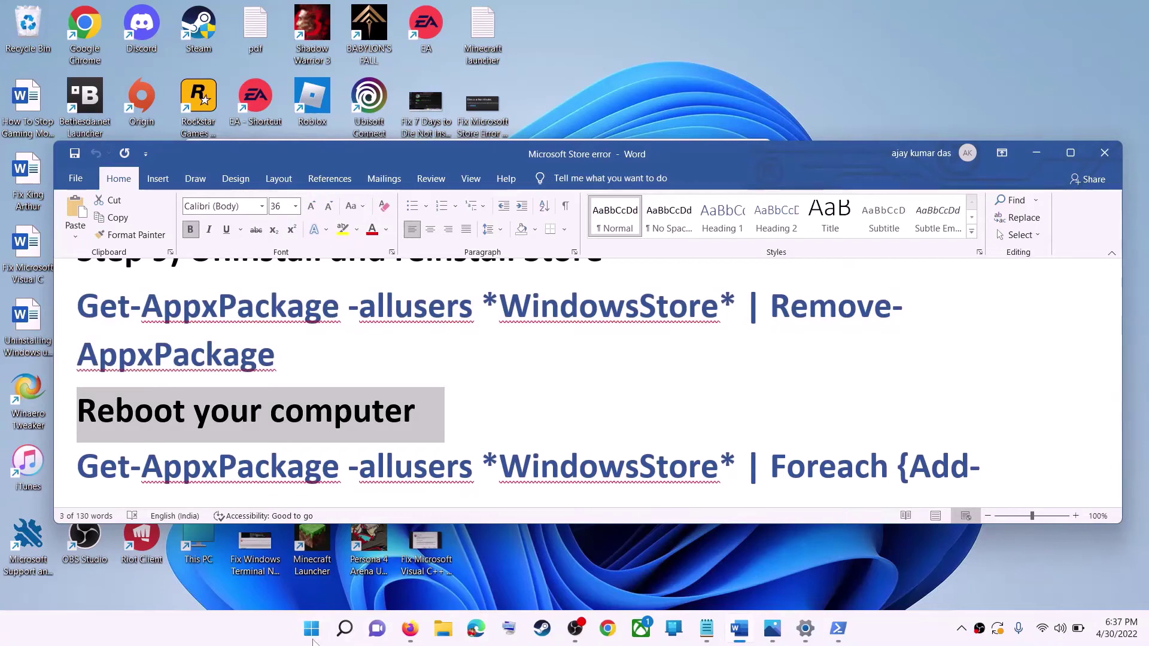
pyautogui.click(311, 629)
pyautogui.click(761, 577)
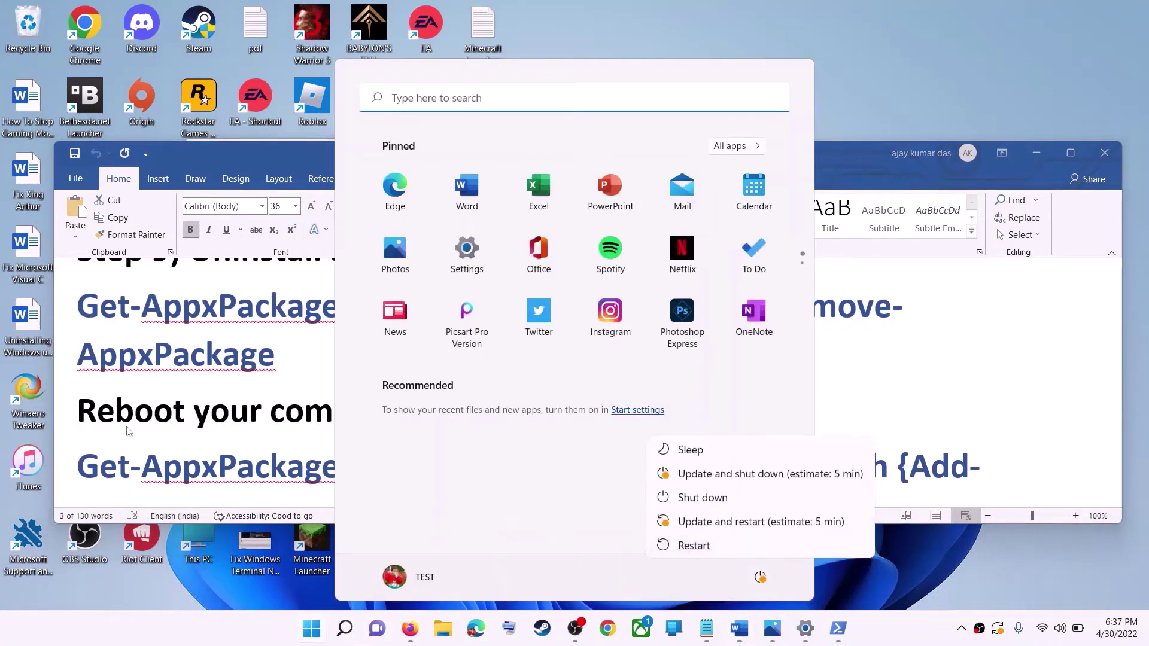
pyautogui.click(694, 550)
pyautogui.click(249, 425)
# Step: Open another administrator session of Windows PowerShell for the reinstall command under "Reboot your computer"
pyautogui.scroll(-1, 248, 425)
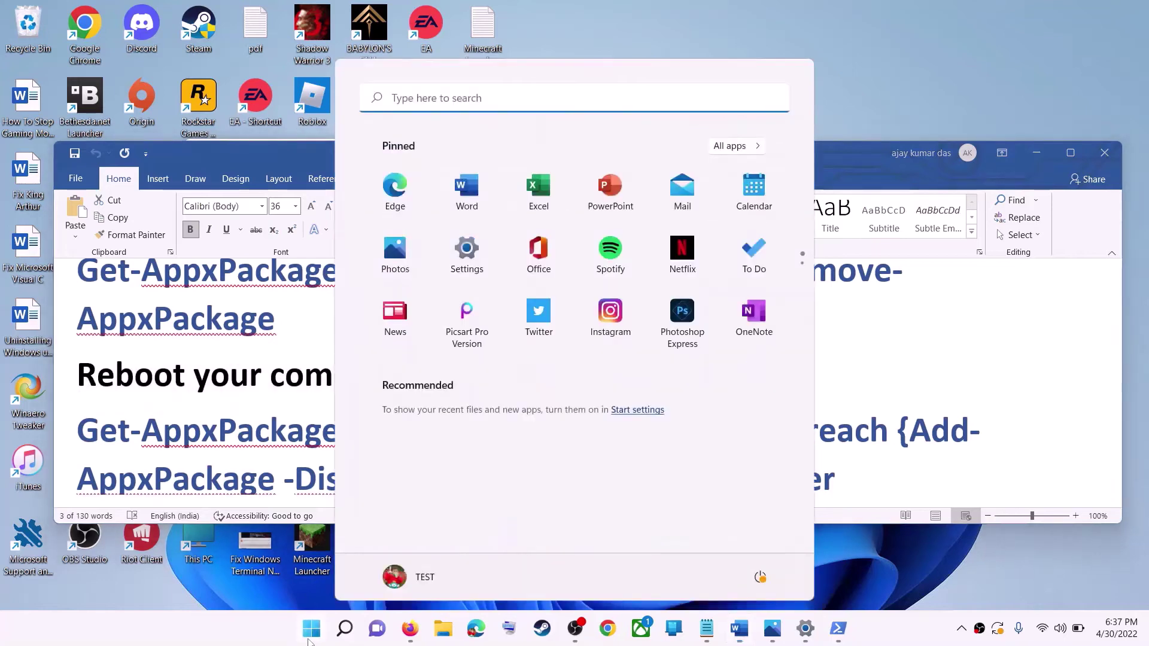
pyautogui.write('powershell')
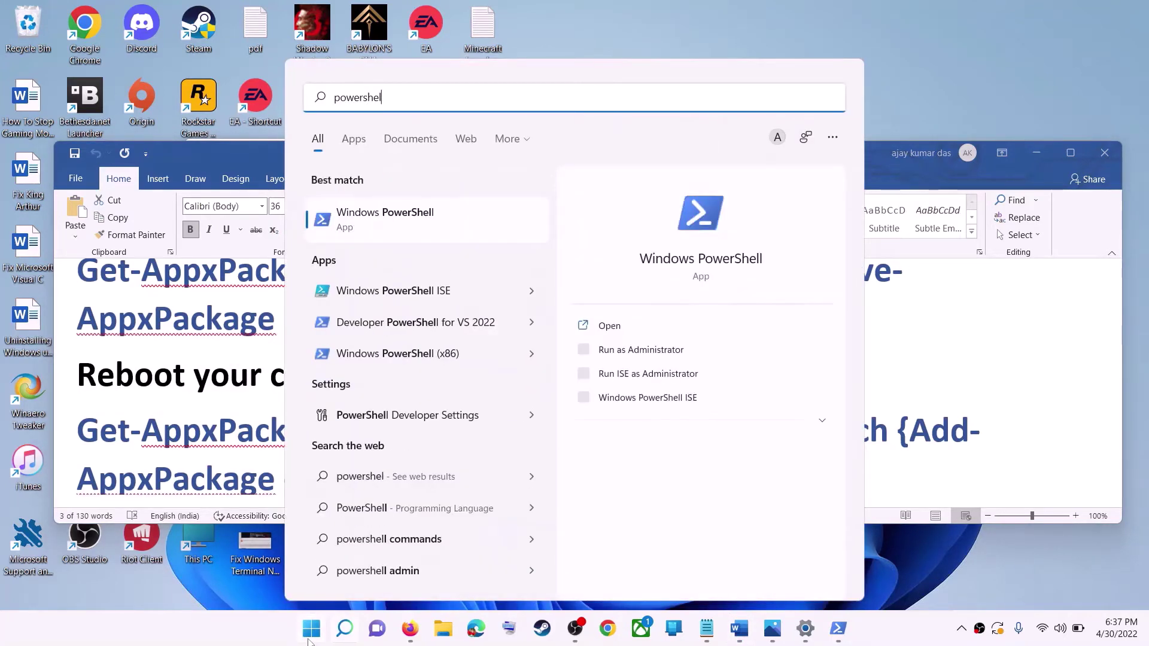
pyautogui.click(431, 230)
pyautogui.rightClick(431, 231)
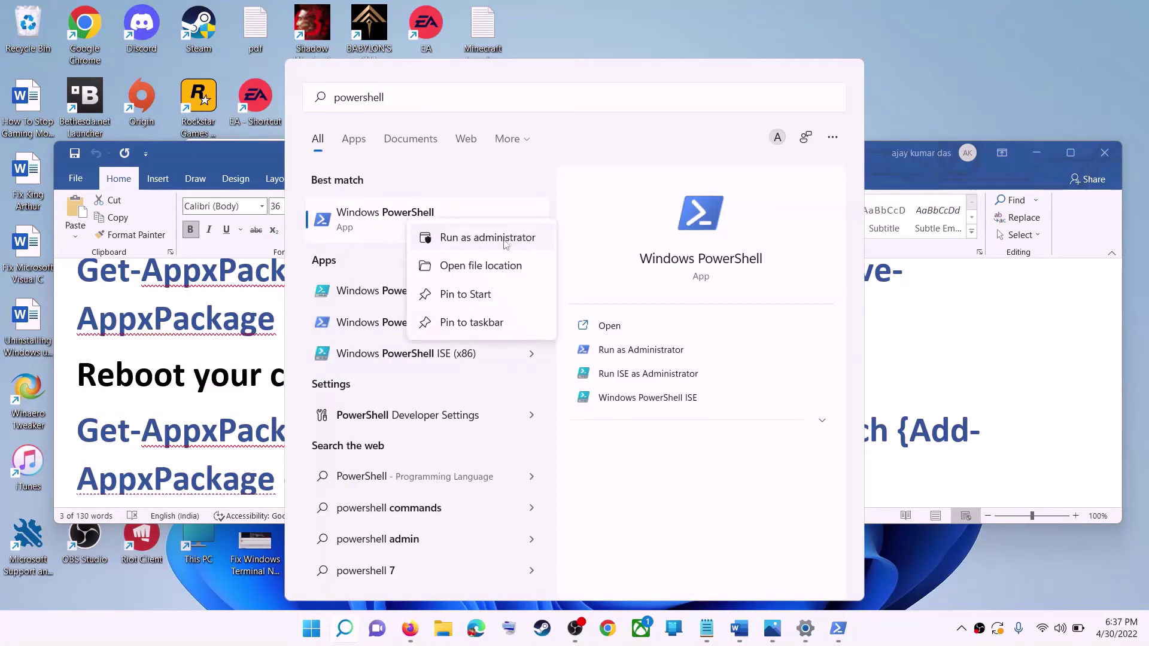
pyautogui.click(500, 240)
pyautogui.click(498, 426)
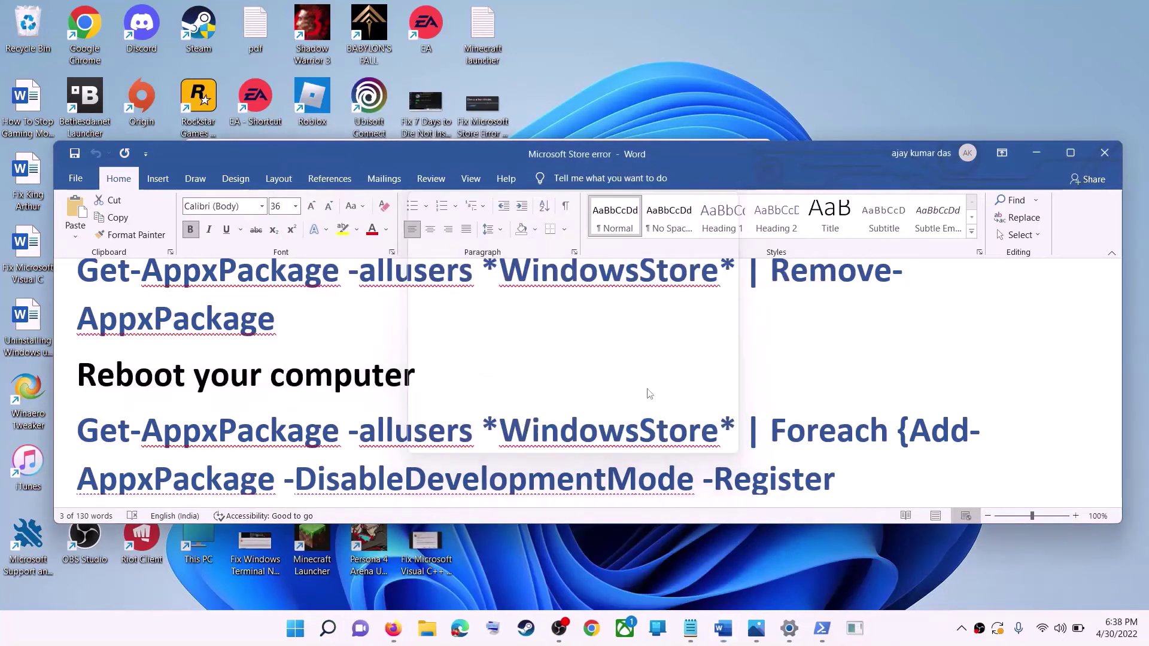
# Step: Copy the Get-AppxPackage *WindowsStore* re-register command with Add-AppxPackage from the Word document and run it in the administrator PowerShell
pyautogui.click(745, 357)
pyautogui.scroll(-2, 746, 357)
pyautogui.moveTo(742, 461); pyautogui.dragTo(116, 365)
pyautogui.rightClick(132, 384)
pyautogui.click(155, 412)
pyautogui.click(359, 125)
pyautogui.click(349, 246)
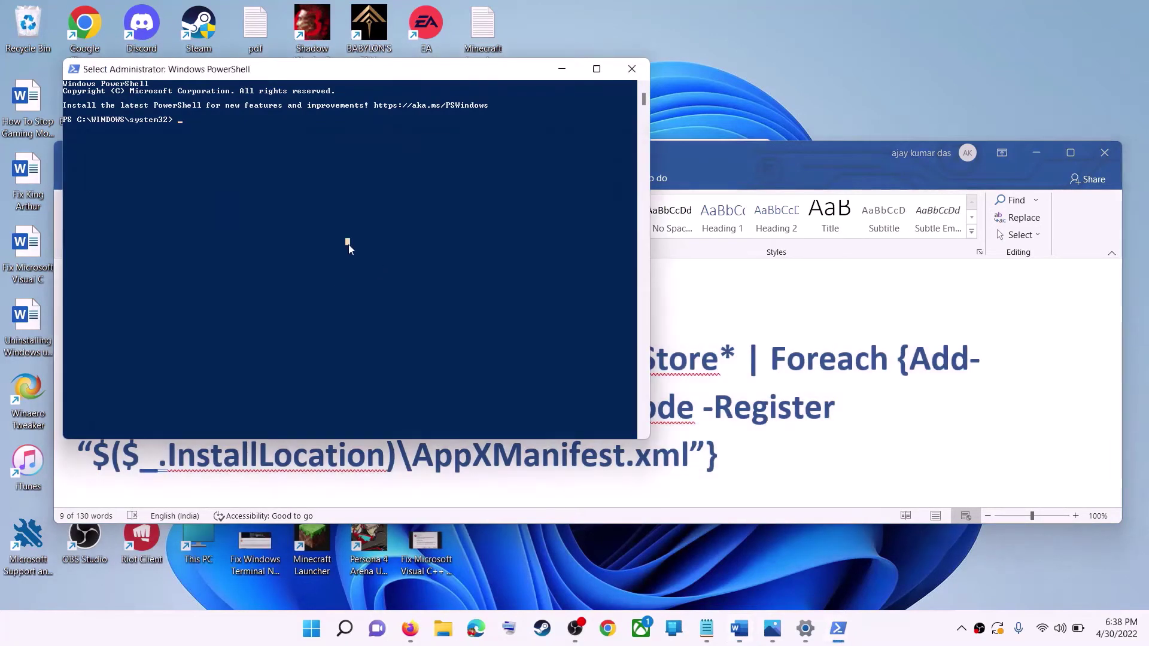
pyautogui.rightClick(349, 246)
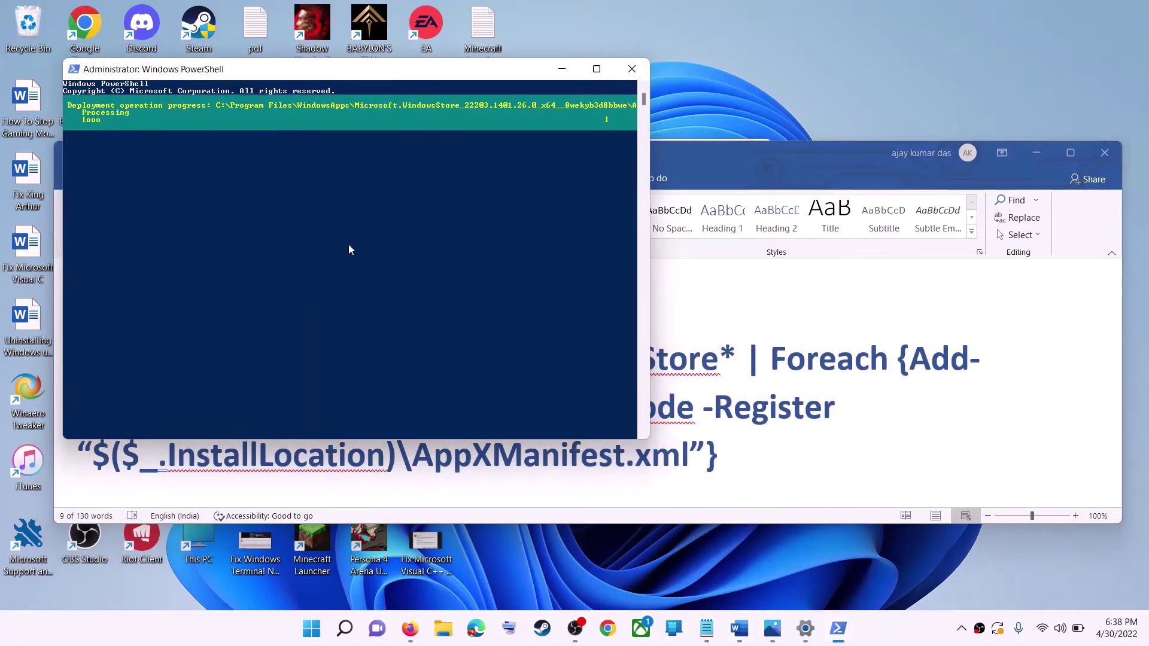
# Step: Search Windows for "store" and open Microsoft Store
pyautogui.click(312, 633)
pyautogui.write('store')
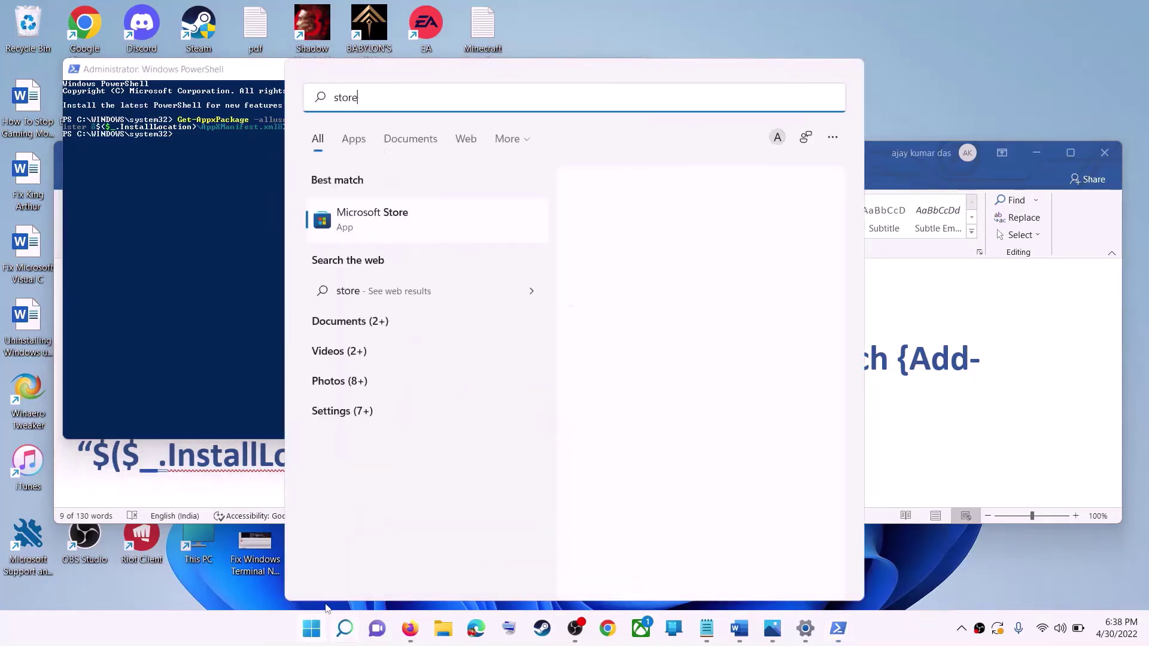
pyautogui.press('Return')
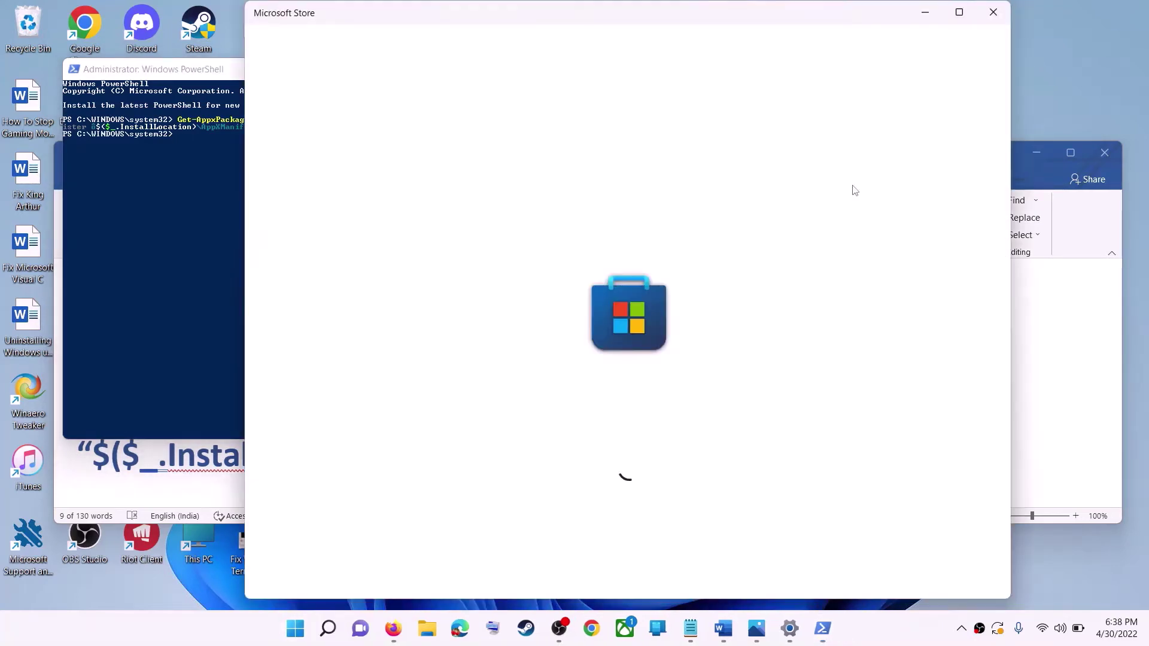
# Step: Return to the Word document and highlight "Try installing to C drive/Different Drive" in Step 10
pyautogui.click(1066, 391)
pyautogui.scroll(-2, 401, 402)
pyautogui.scroll(-2, 401, 402)
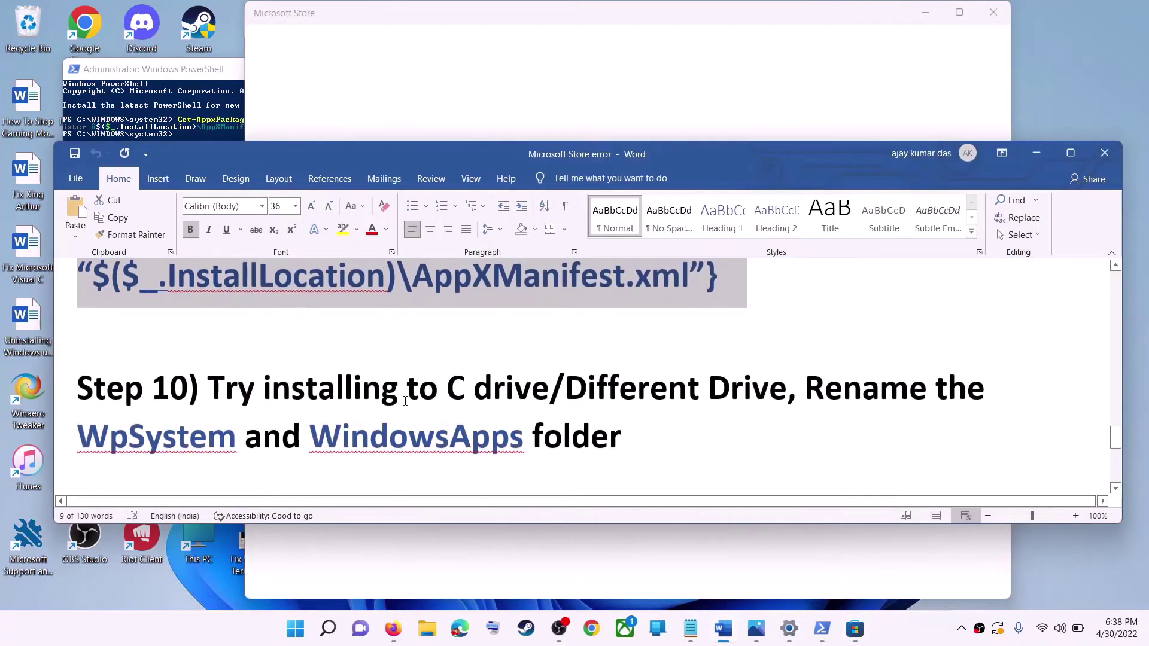
pyautogui.moveTo(245, 349); pyautogui.dragTo(787, 358)
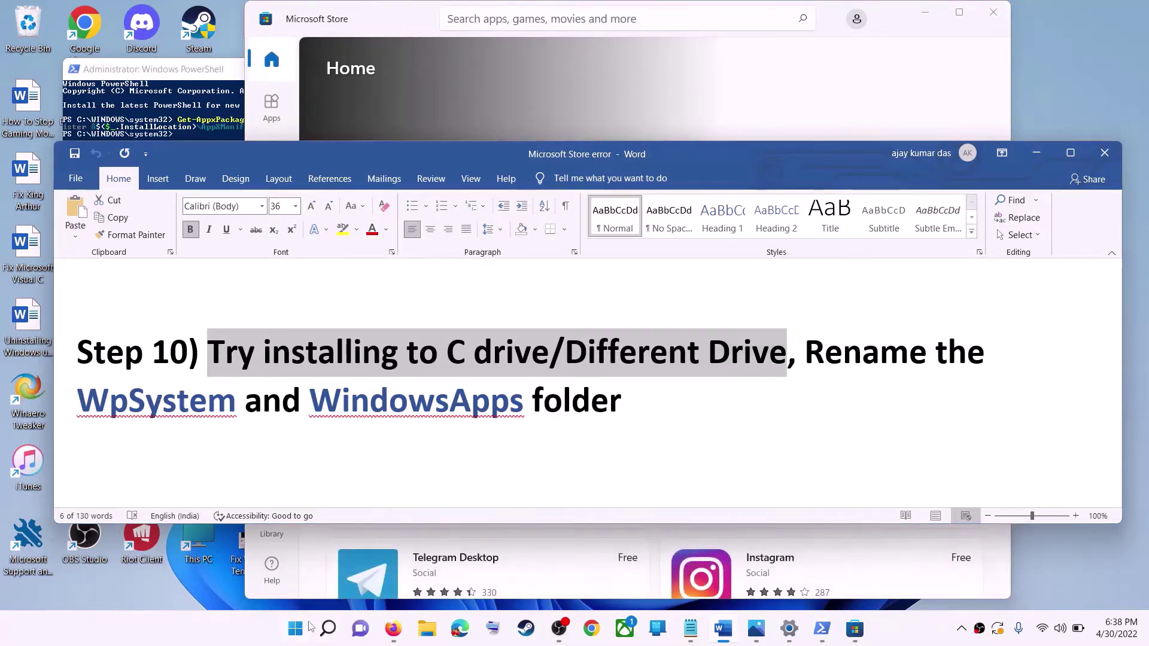
# Step: Open Windows Settings and go to the Storage page of the System settings
pyautogui.click(302, 629)
pyautogui.click(539, 248)
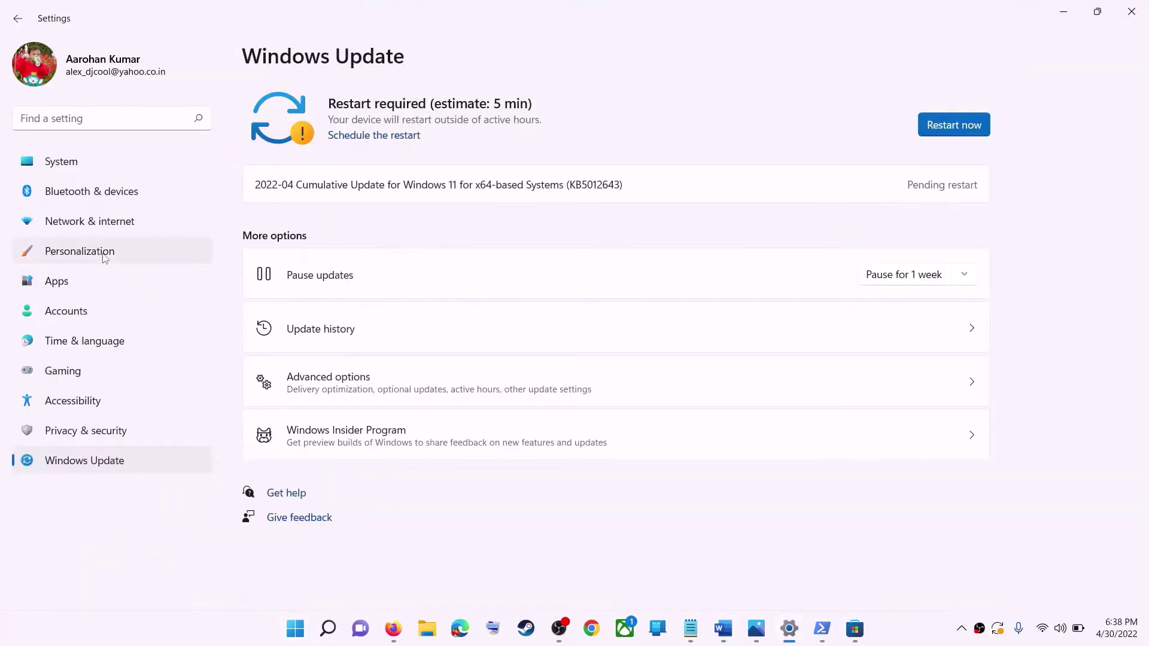
pyautogui.click(73, 165)
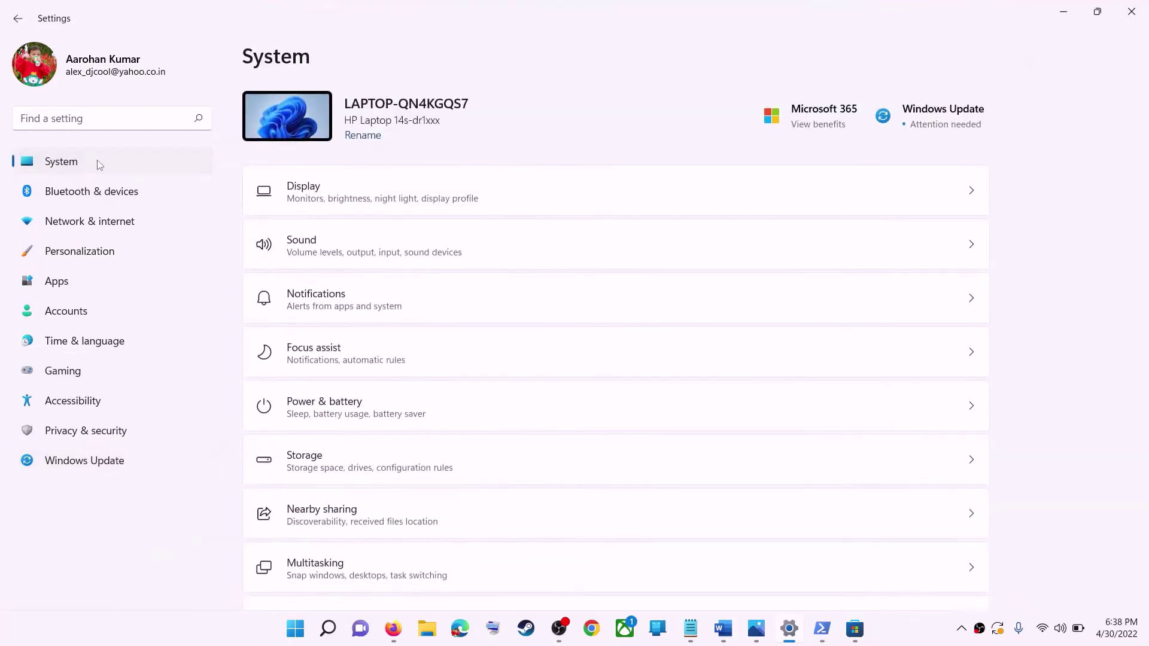
pyautogui.scroll(-3, 317, 328)
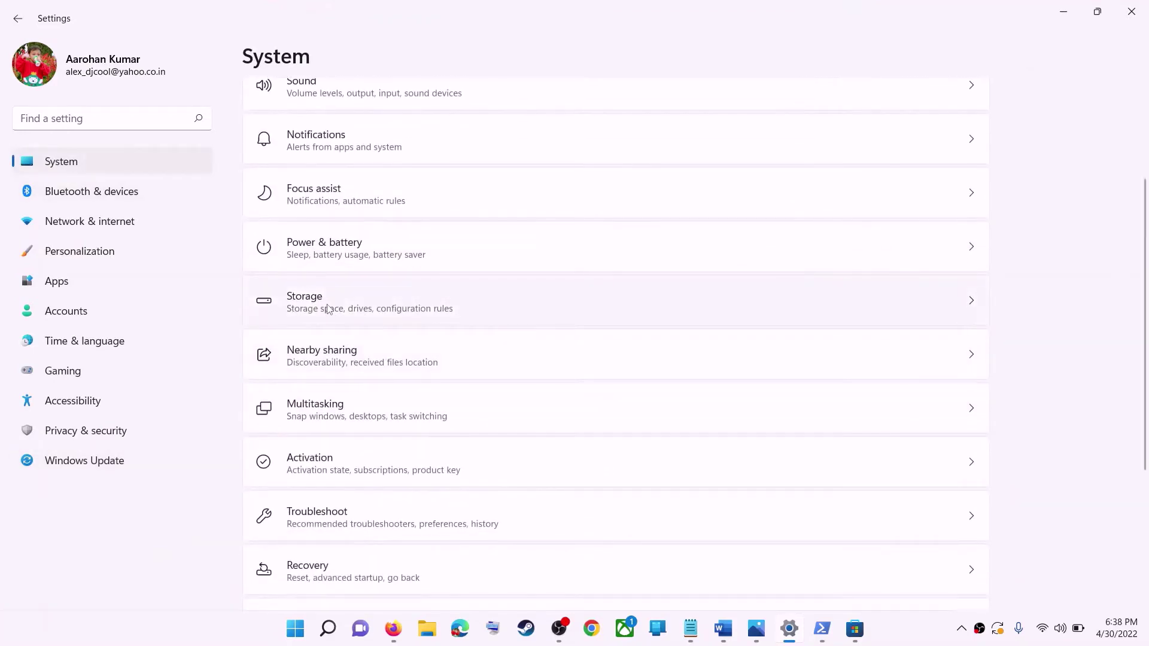
pyautogui.click(328, 309)
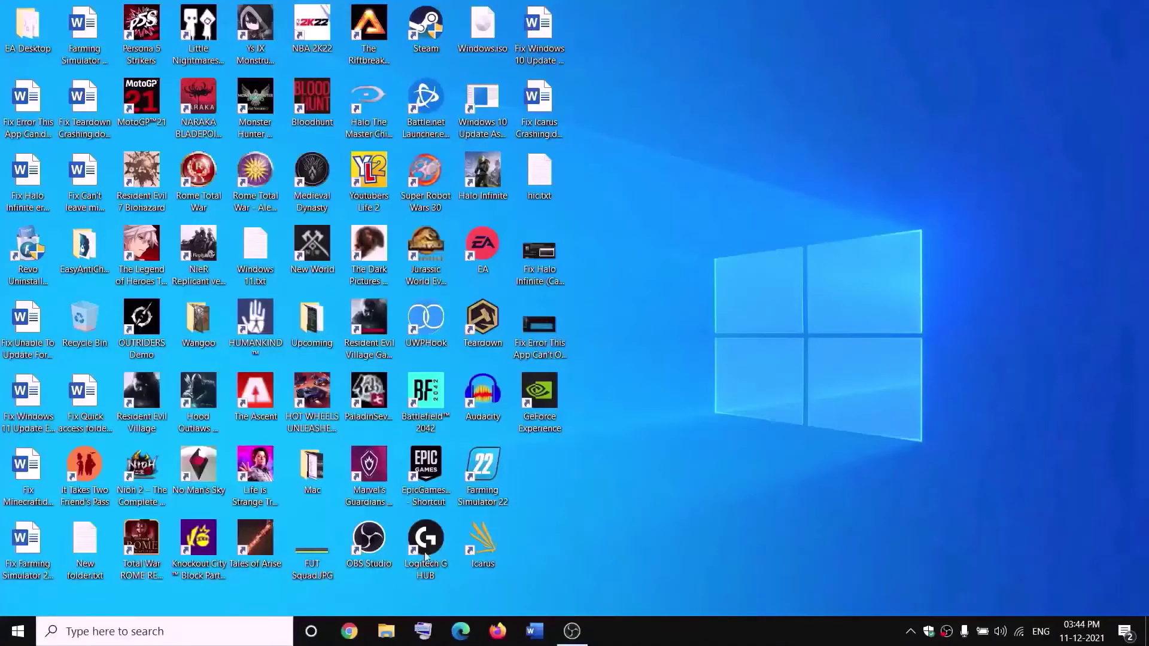
# Step: Open the New Volume (D:) drive in File Explorer
pyautogui.click(387, 631)
pyautogui.click(58, 304)
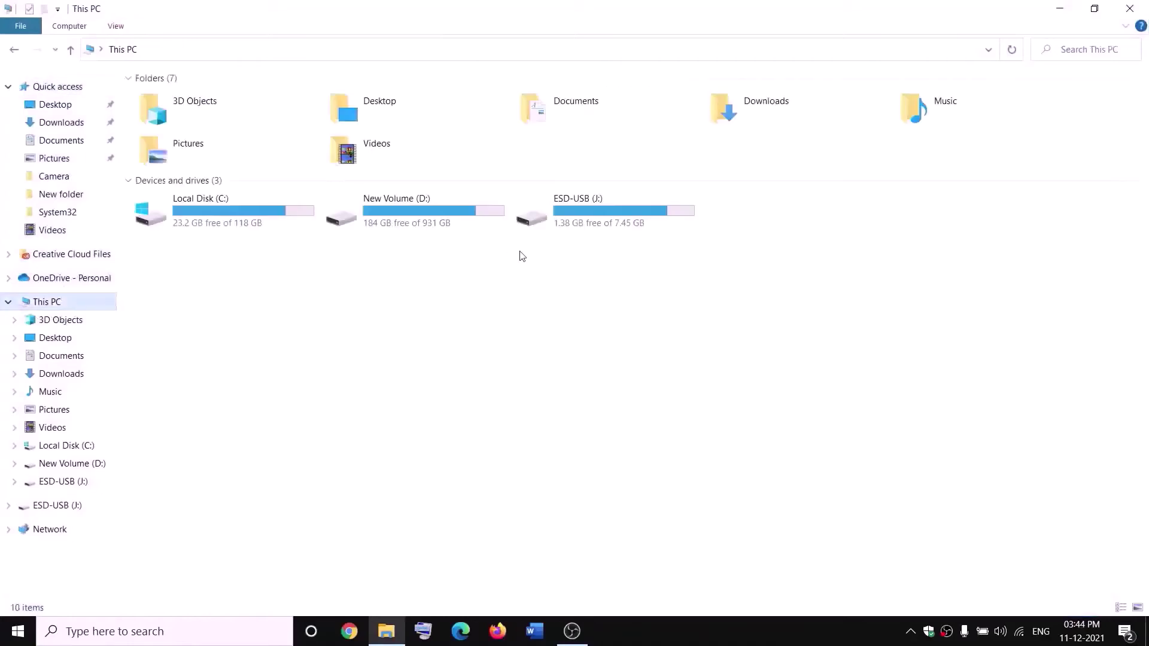
pyautogui.doubleClick(426, 221)
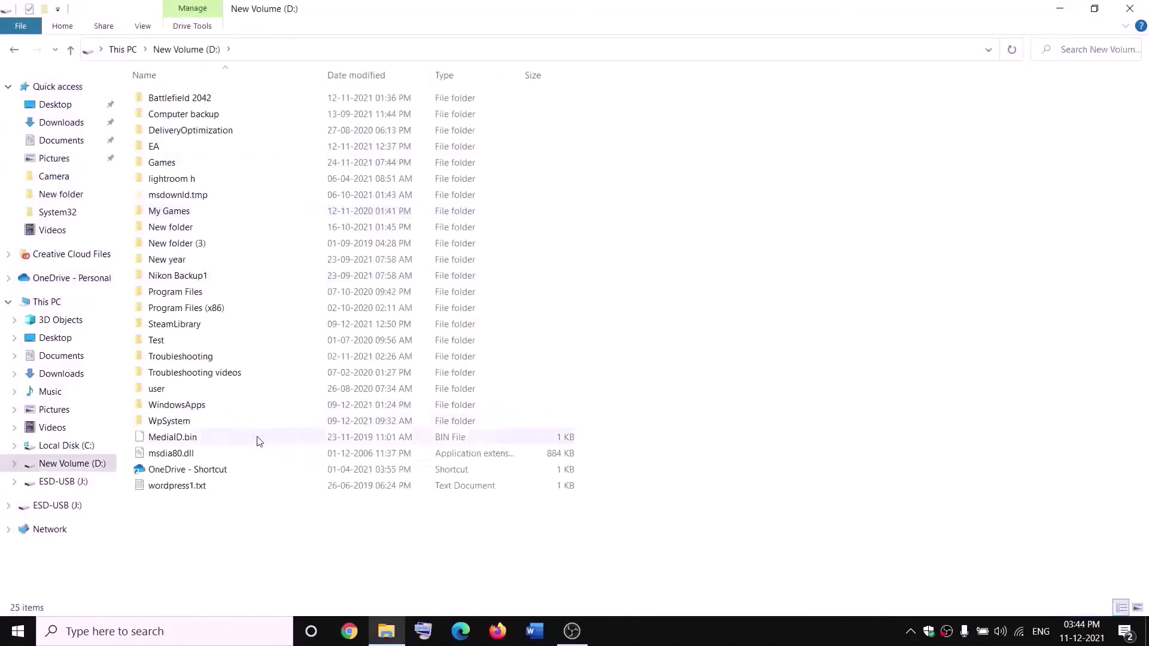
# Step: View the Rename option available for the WpSystem folder on drive D, then dismiss it
pyautogui.click(172, 420)
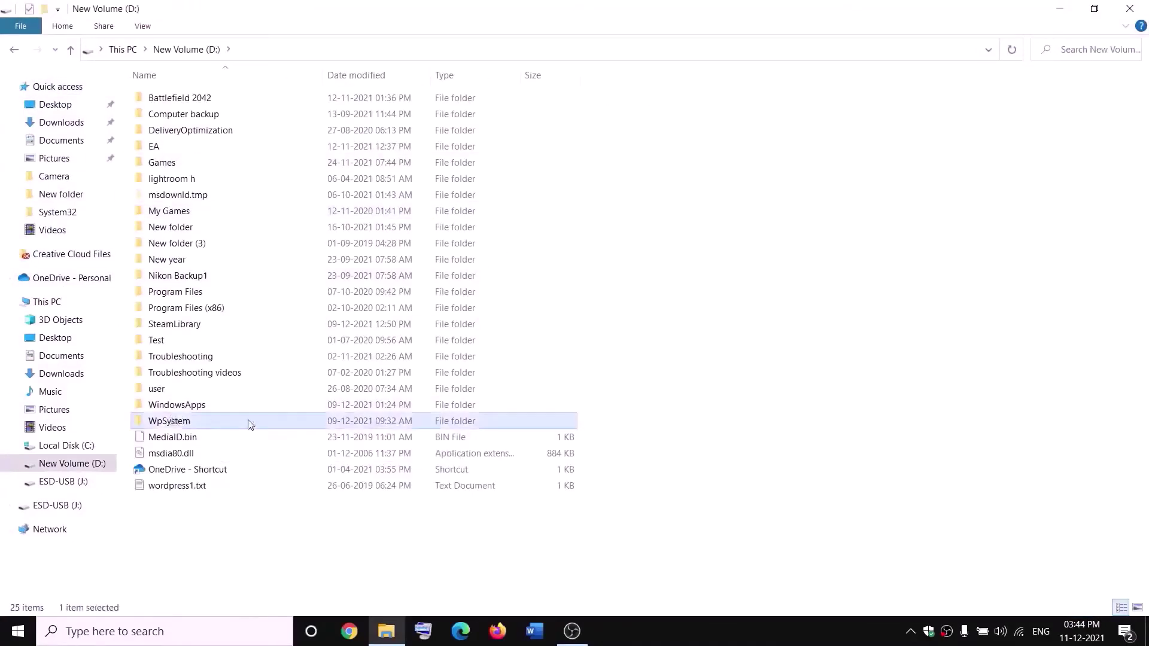
pyautogui.rightClick(187, 422)
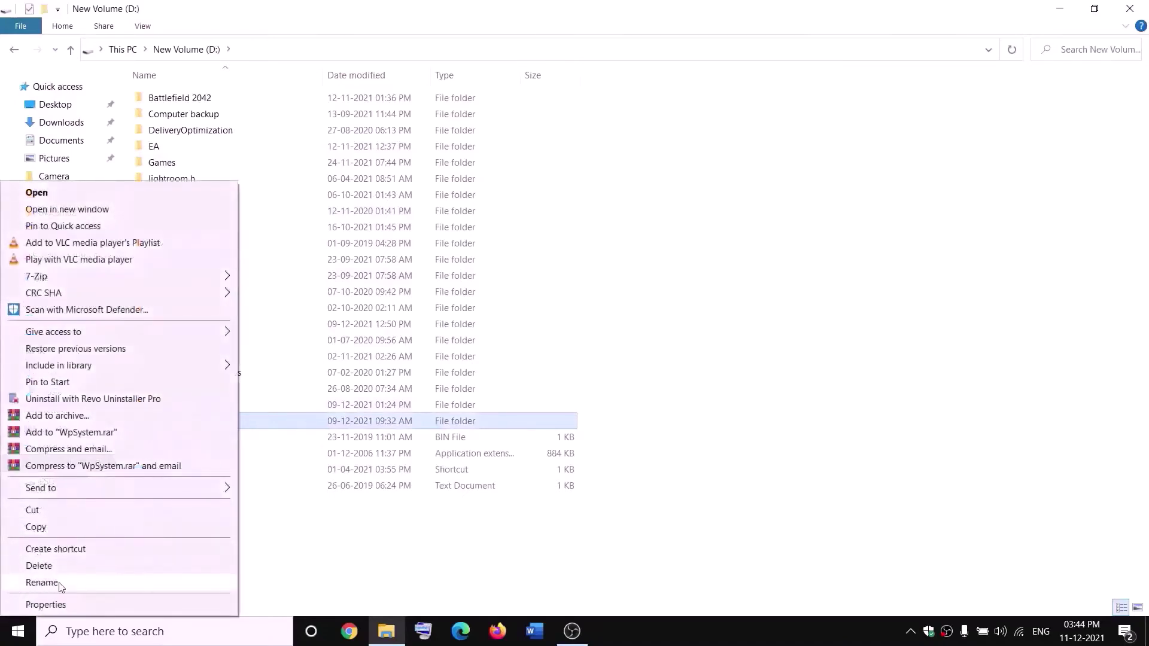
pyautogui.click(364, 547)
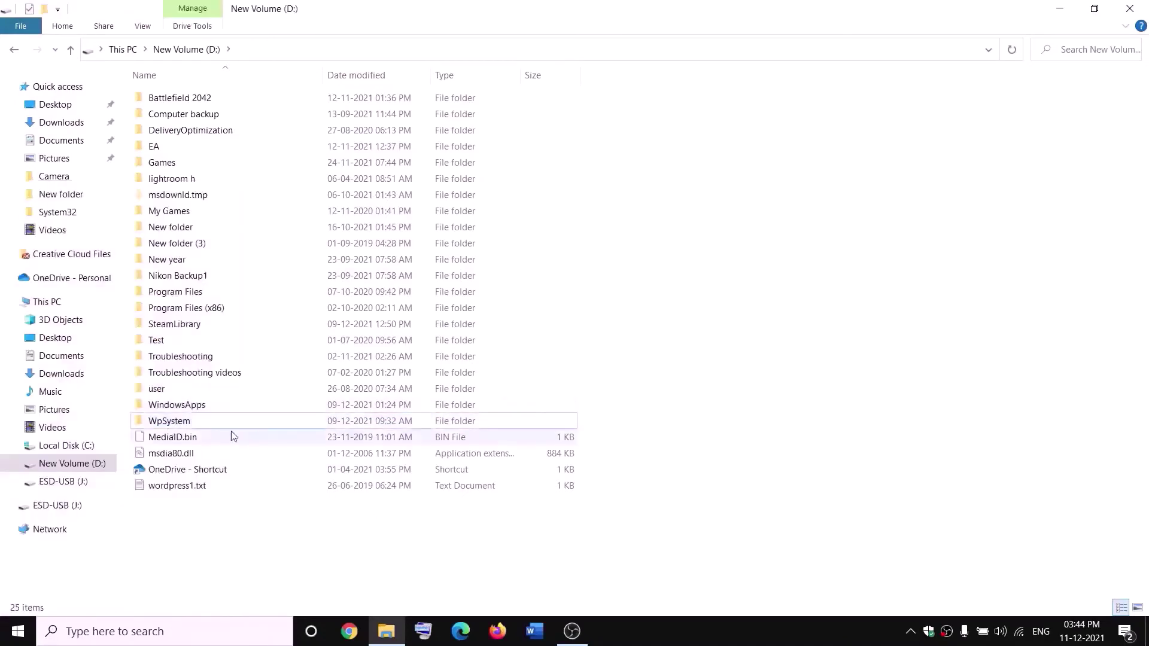
# Step: Open the advanced security settings of the WpSystem folder from its properties
pyautogui.moveTo(172, 424)
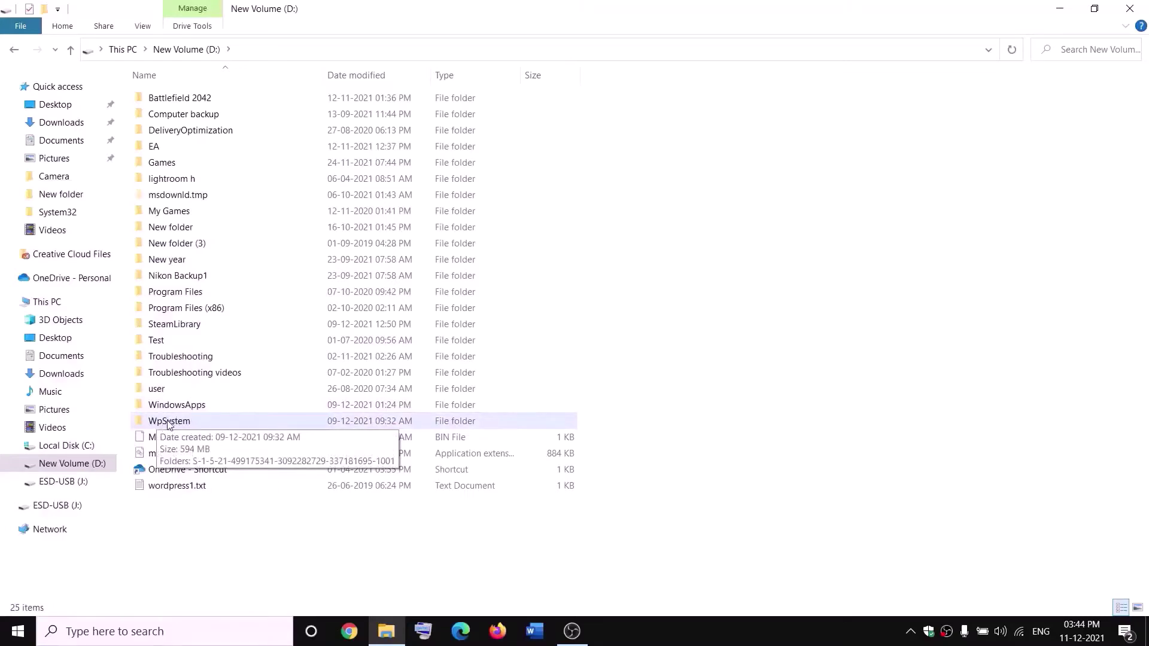
pyautogui.rightClick(169, 424)
pyautogui.click(48, 605)
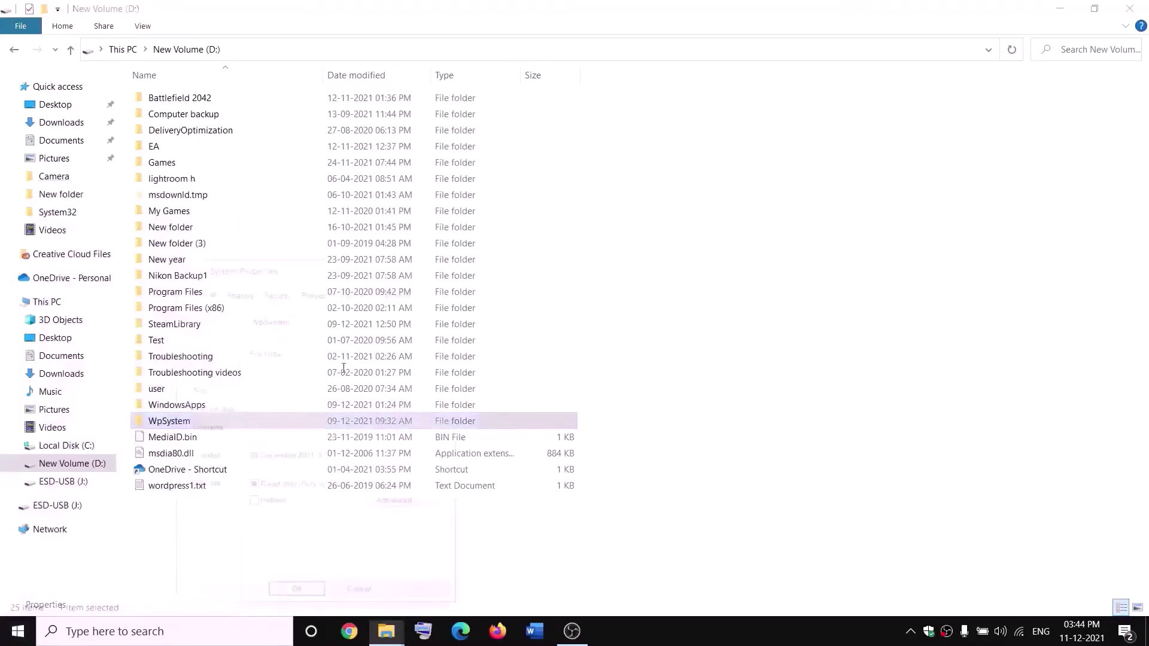
pyautogui.moveTo(349, 271); pyautogui.dragTo(495, 169)
pyautogui.click(428, 197)
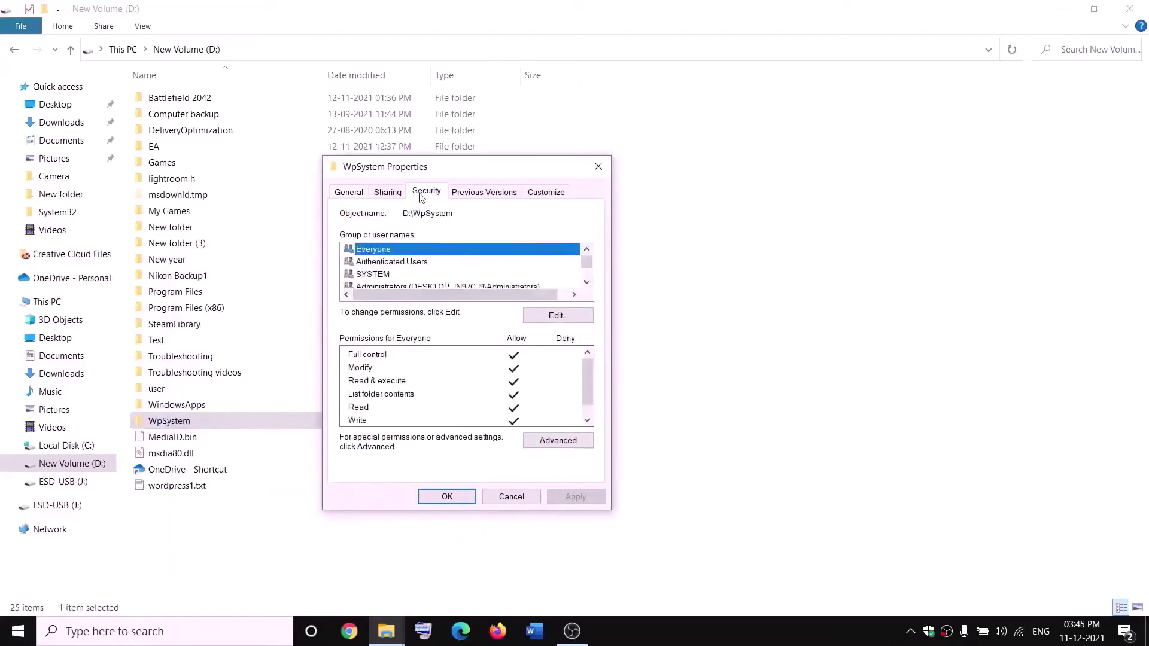
pyautogui.click(554, 444)
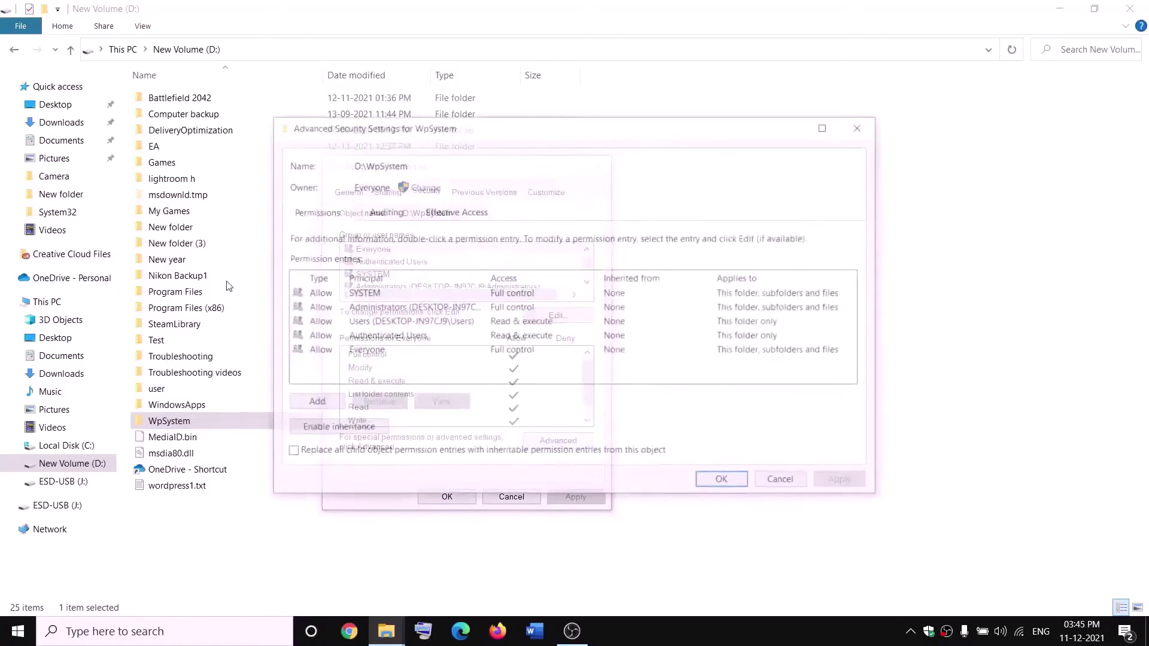
# Step: Change the owner of the WpSystem folder to Everyone, checking the entered name
pyautogui.click(424, 186)
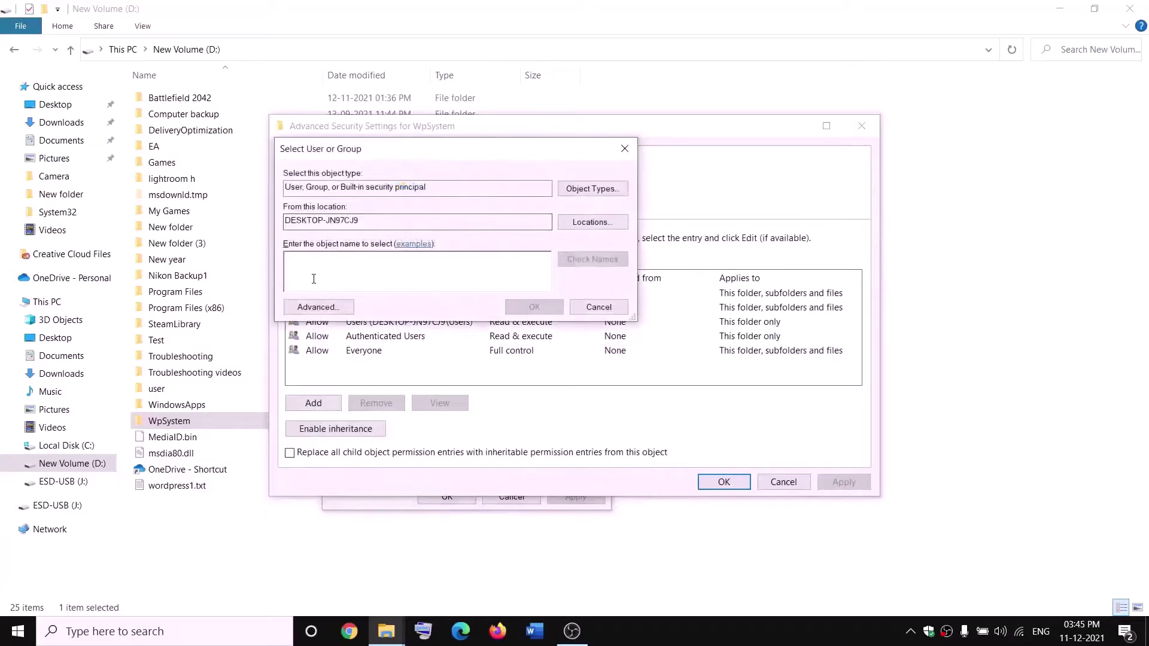
pyautogui.write('w')
pyautogui.press('BackSpace')
pyautogui.write('everyone')
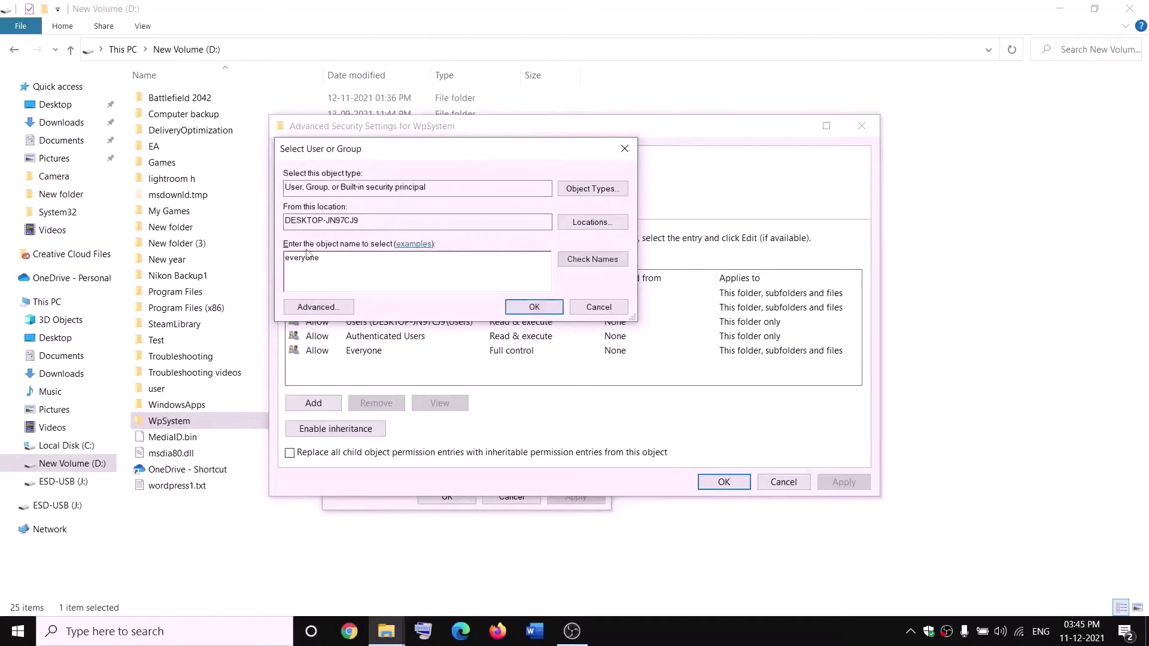
pyautogui.moveTo(319, 257); pyautogui.dragTo(271, 269)
pyautogui.click(593, 260)
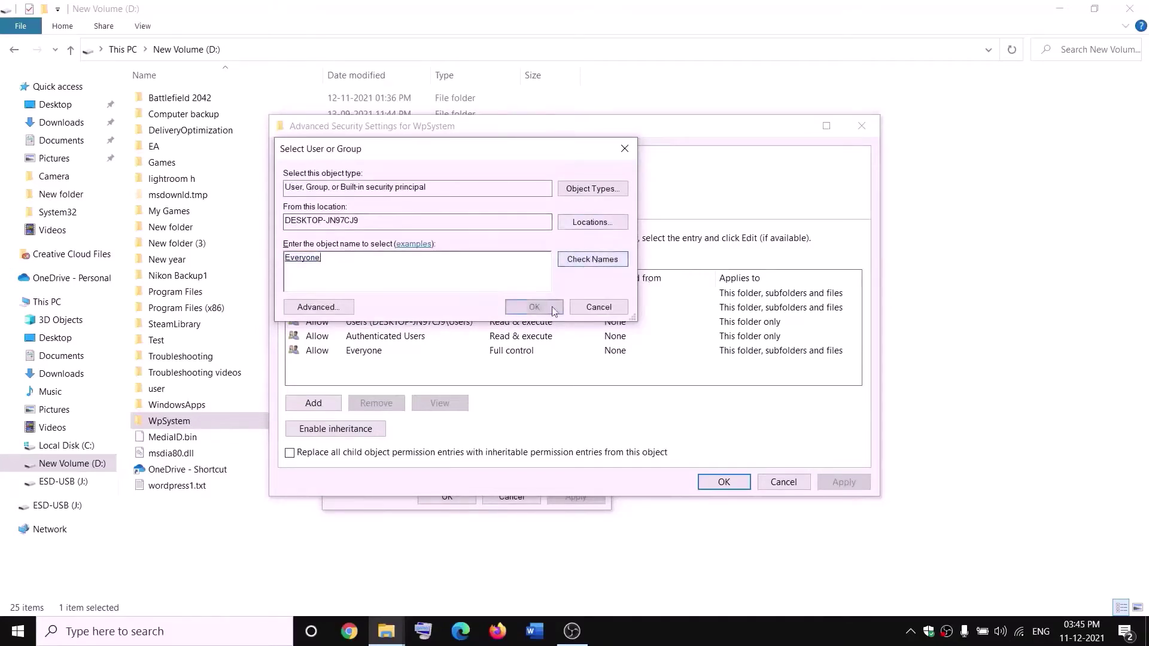
pyautogui.click(533, 305)
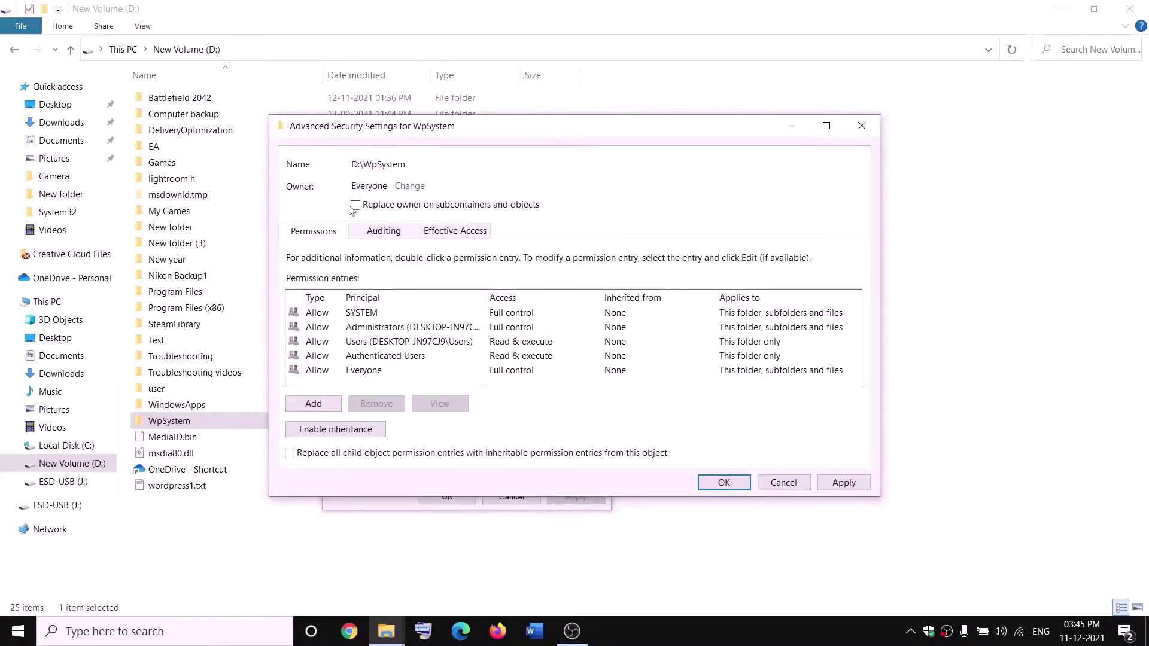
# Step: Apply the WpSystem ownership change with "Replace owner on subcontainers and objects" enabled and close the folder's properties
pyautogui.click(844, 482)
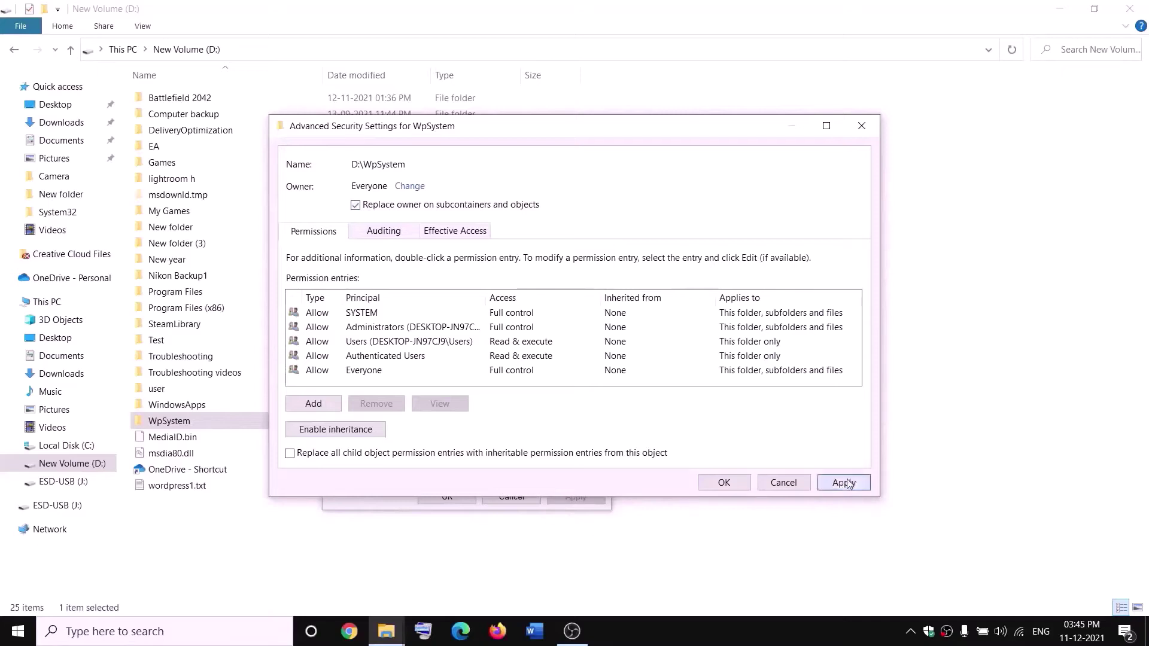
pyautogui.click(724, 484)
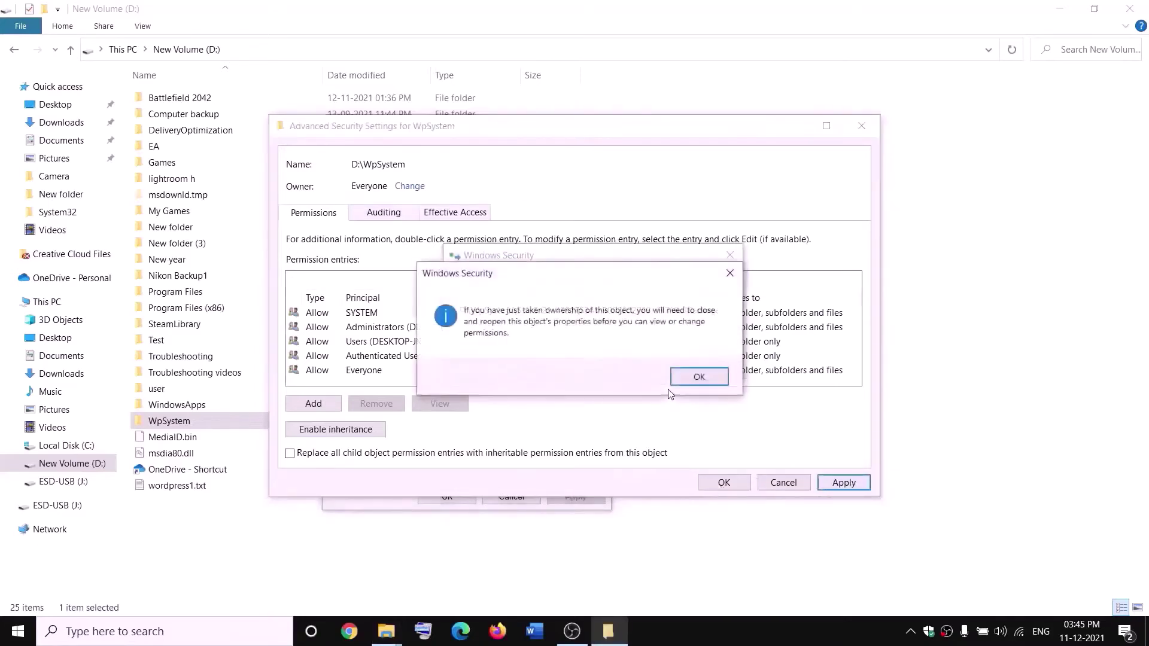
pyautogui.click(699, 379)
pyautogui.click(447, 497)
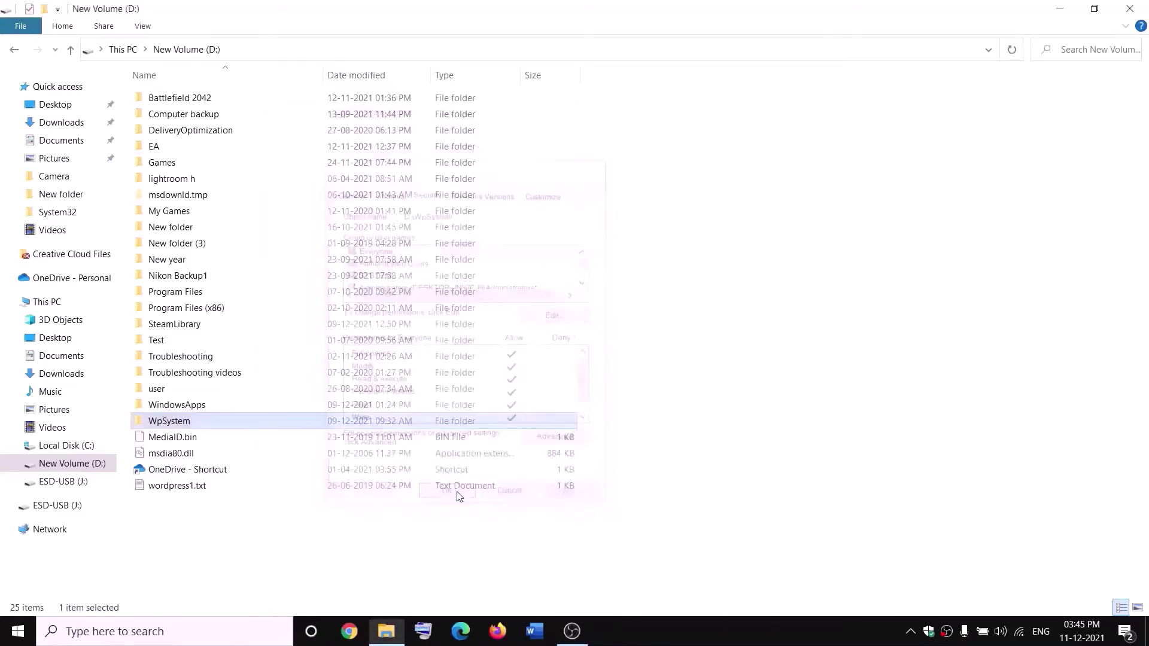
# Step: Reopen the WpSystem folder's properties and bring up its advanced security settings
pyautogui.rightClick(172, 425)
pyautogui.click(45, 605)
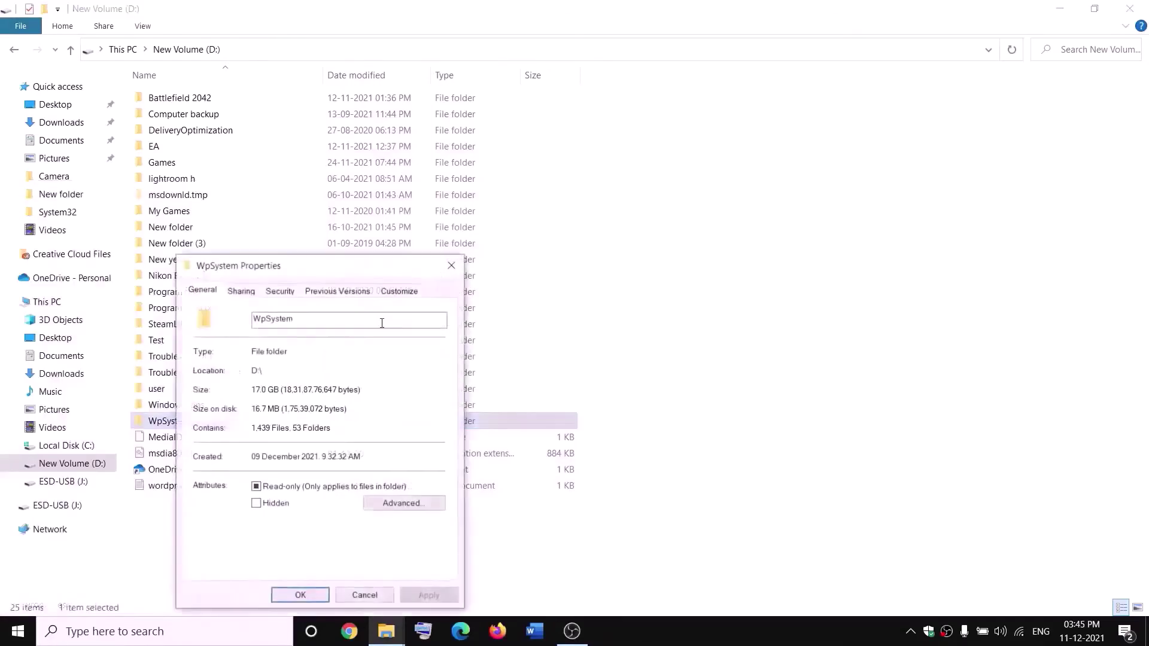
pyautogui.moveTo(307, 267); pyautogui.dragTo(445, 193)
pyautogui.click(423, 218)
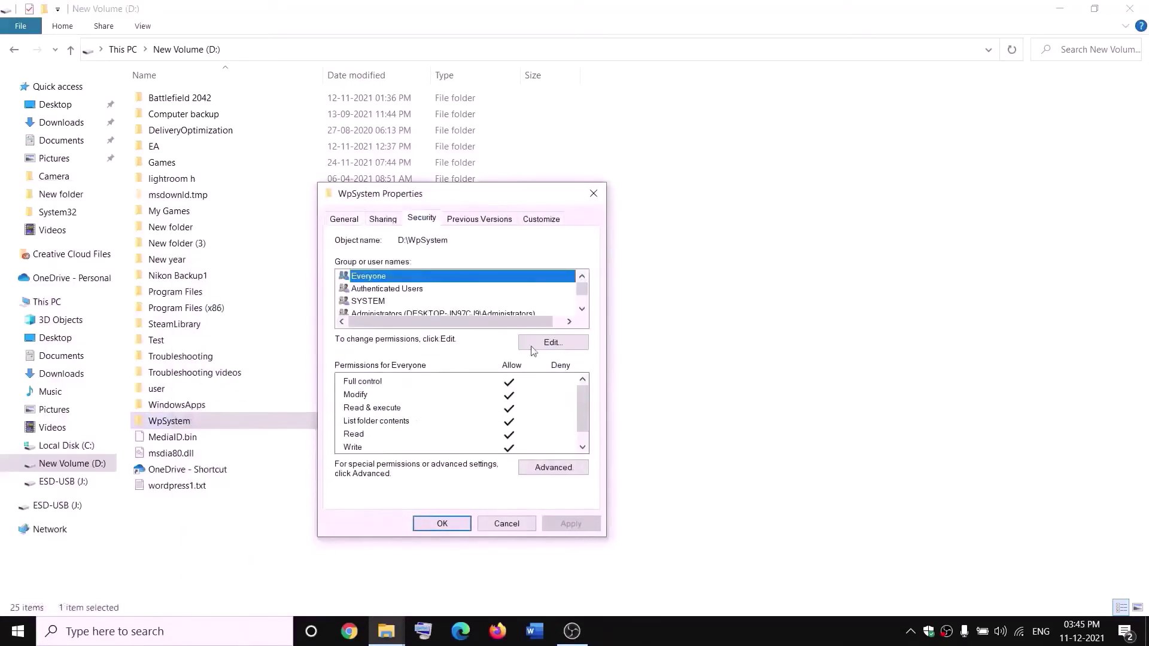
pyautogui.click(558, 476)
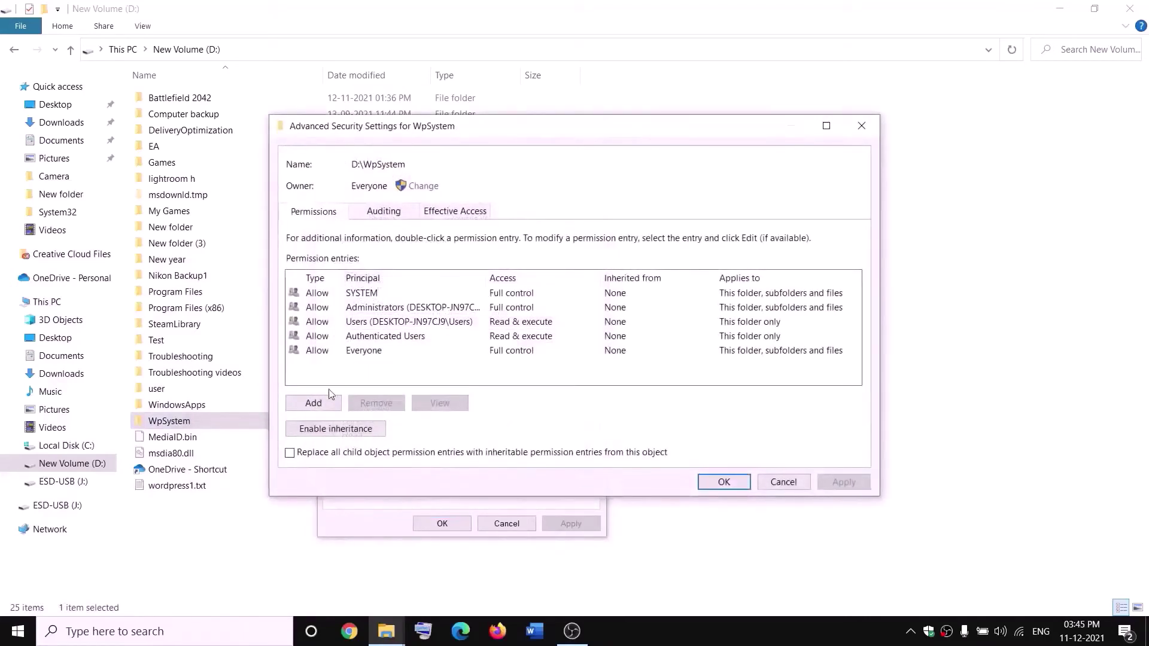
# Step: Add a permission entry for the WpSystem folder with Everyone as the principal
pyautogui.click(313, 411)
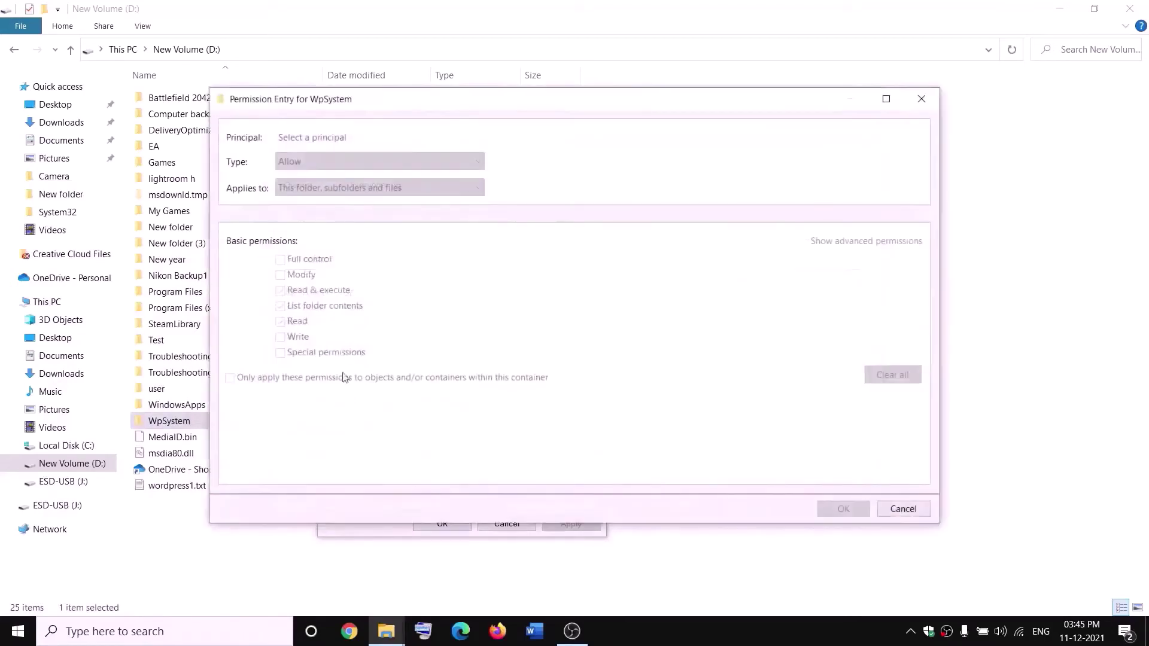
pyautogui.click(314, 140)
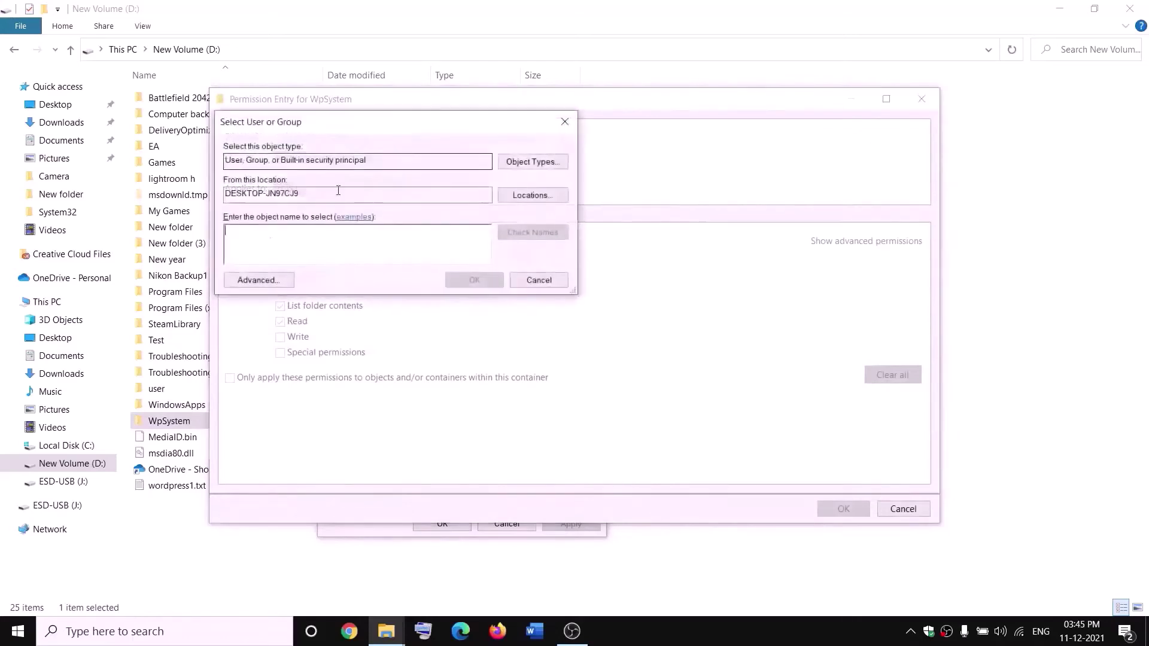
pyautogui.write('everyone')
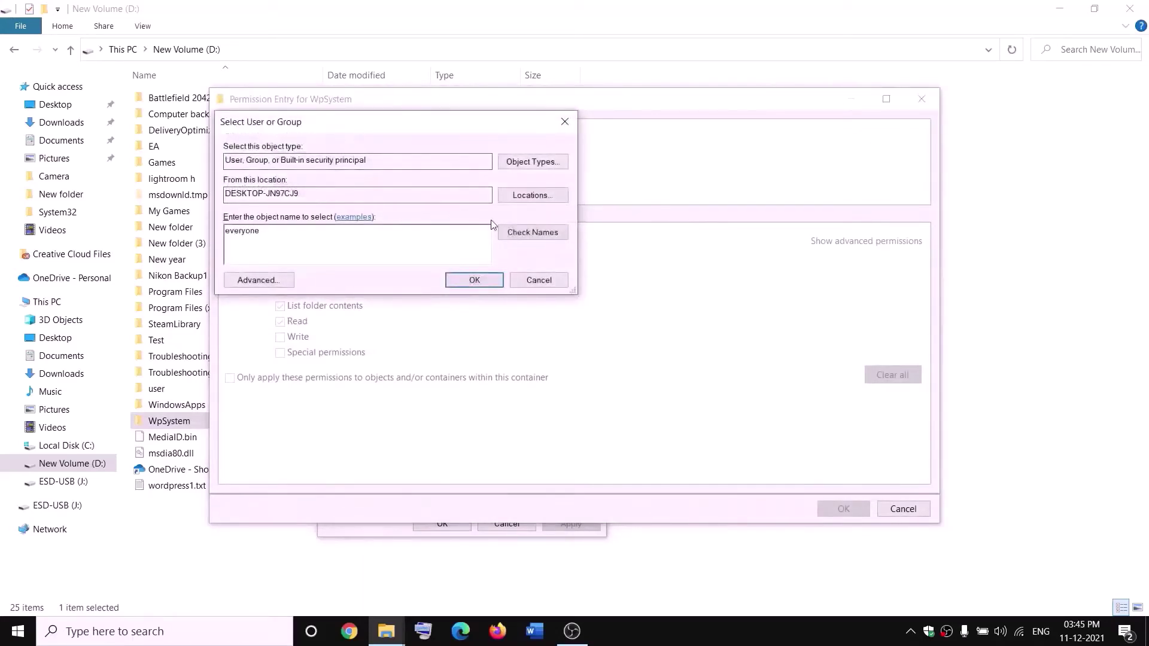
pyautogui.click(510, 233)
pyautogui.click(476, 280)
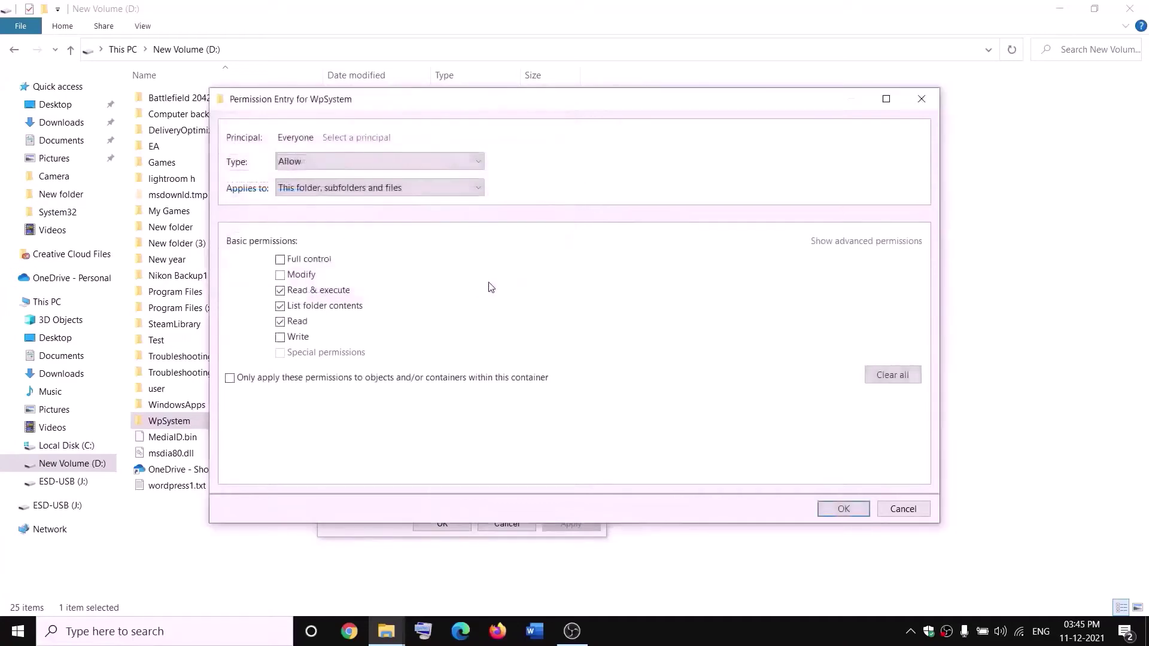
# Step: Grant Everyone Full control in the new permission entry and apply the WpSystem advanced security settings
pyautogui.click(280, 261)
pyautogui.click(843, 508)
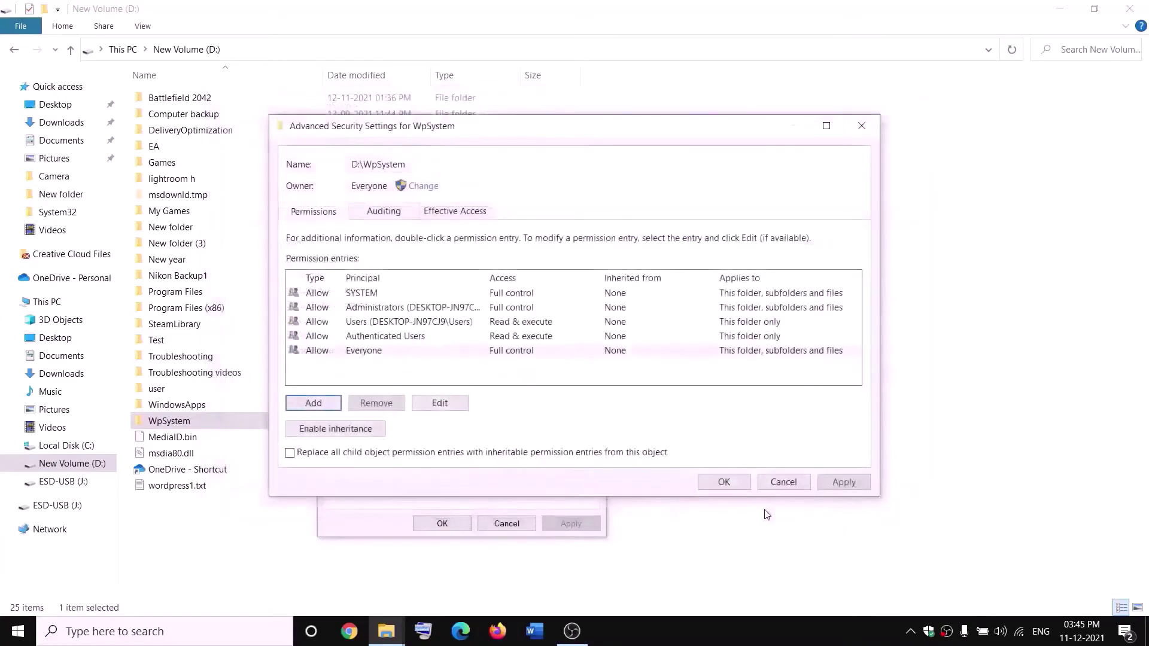
pyautogui.click(843, 483)
pyautogui.click(724, 482)
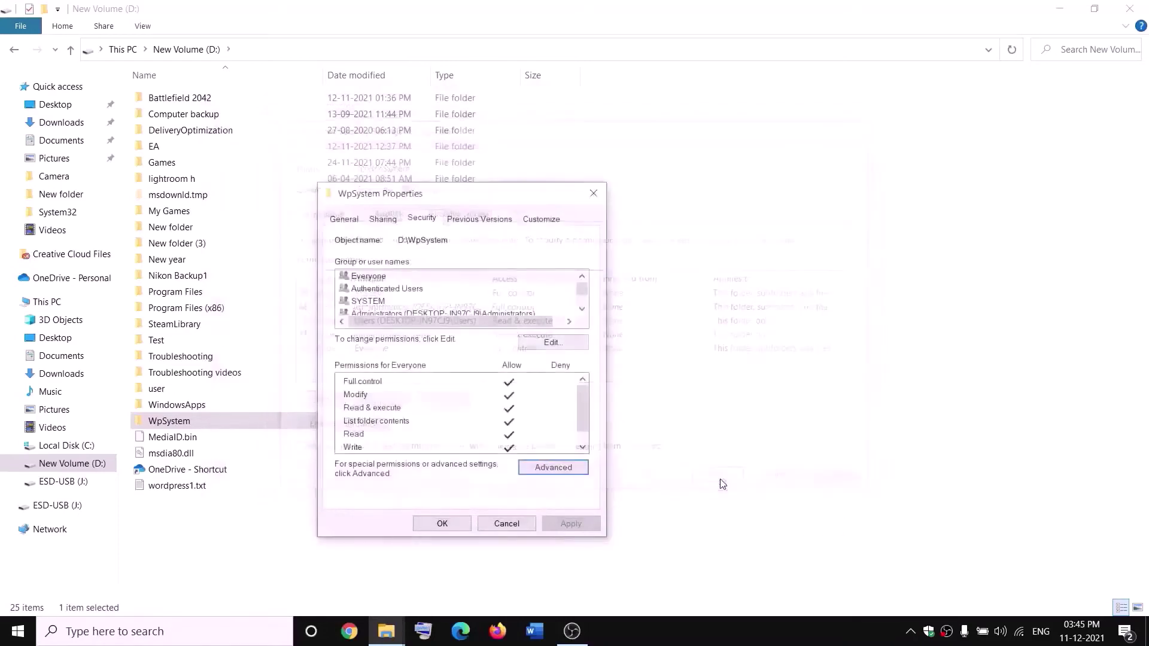
# Step: Close the WpSystem folder's properties and rename the folder on drive D: to WpSystem.old
pyautogui.click(457, 521)
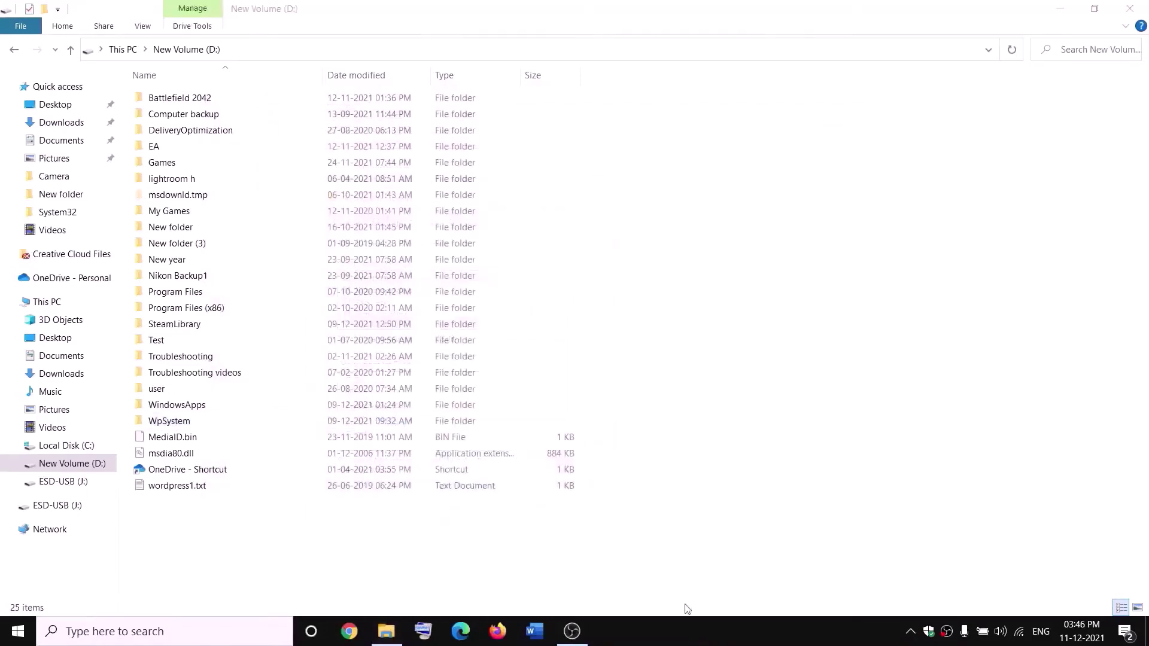
pyautogui.rightClick(167, 422)
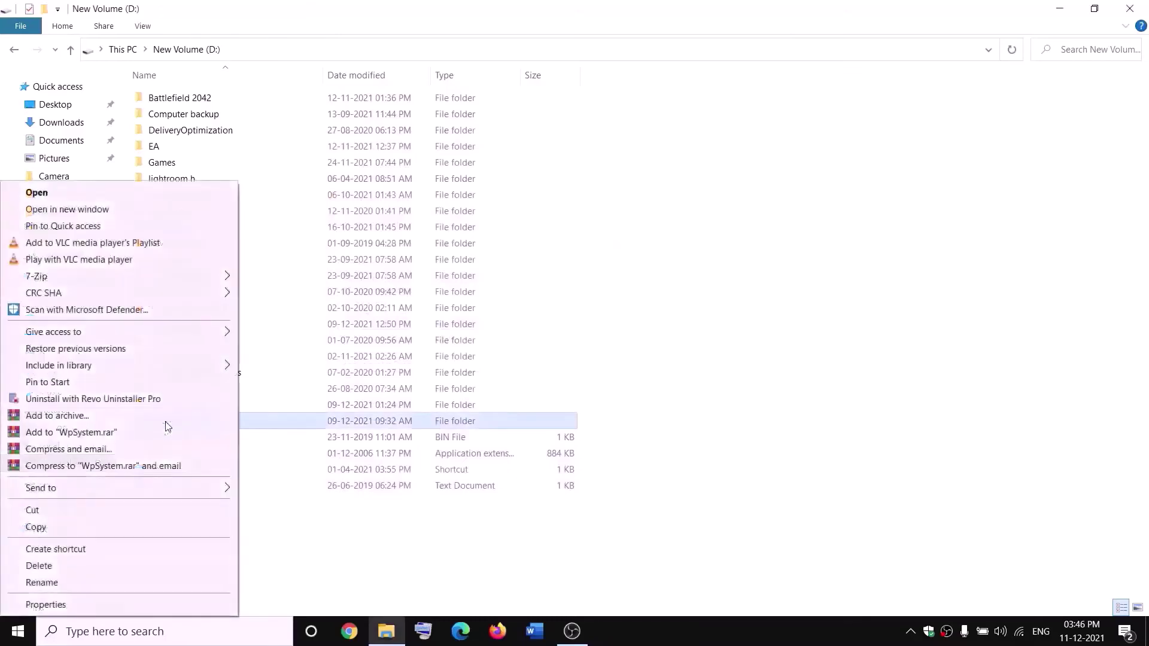
pyautogui.click(43, 585)
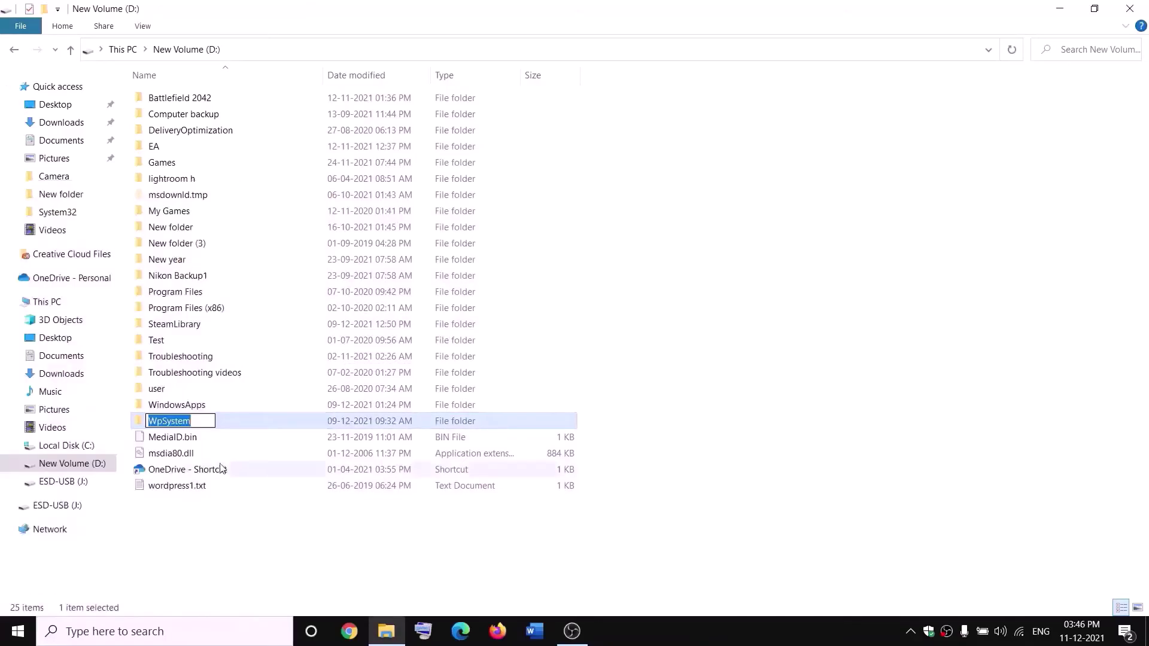
pyautogui.press('End')
pyautogui.write('.old')
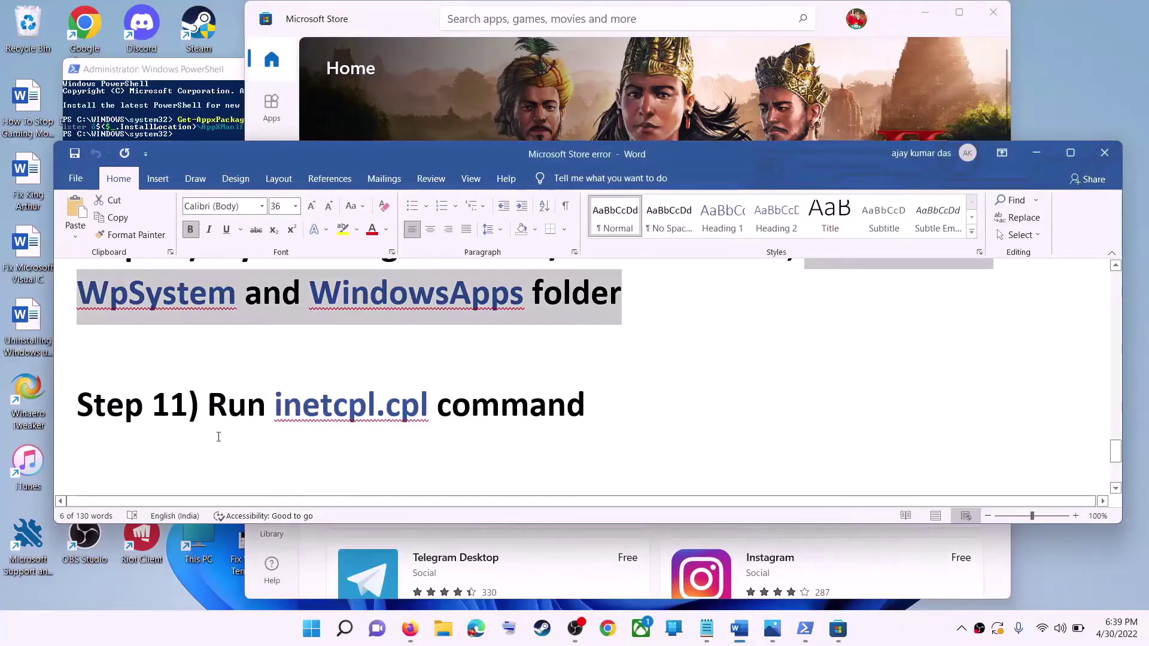
# Step: Highlight the Step 11 instruction in the Word document, search Windows for inetcpl.cpl and open Internet Properties
pyautogui.moveTo(210, 419); pyautogui.dragTo(584, 409)
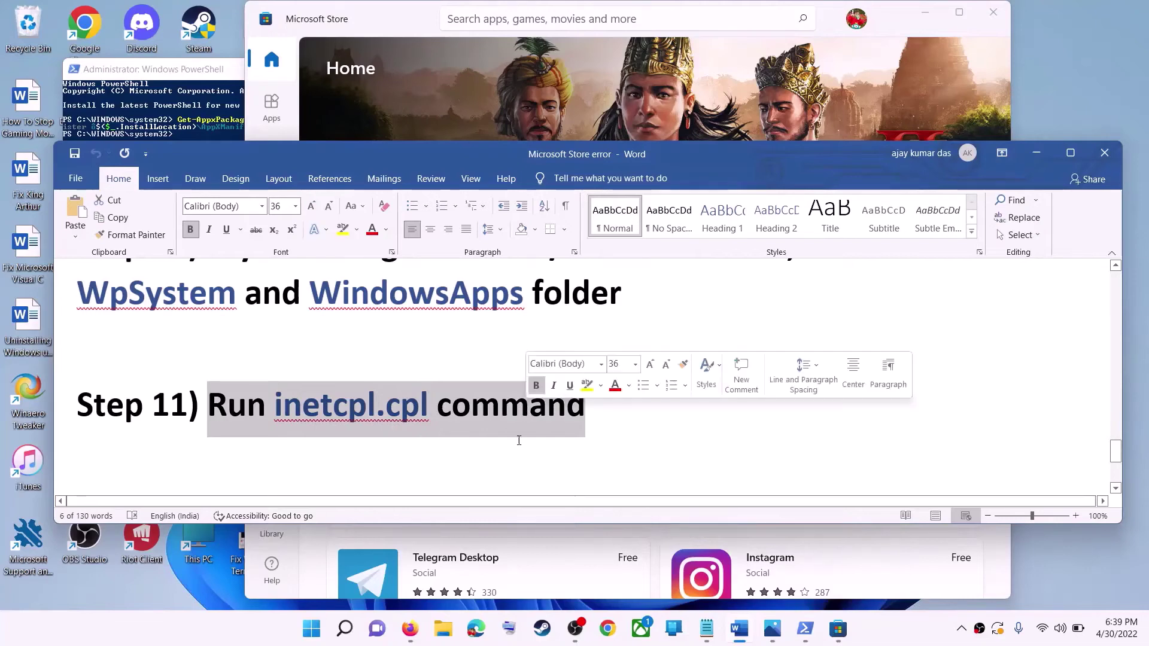
pyautogui.click(311, 628)
pyautogui.write('i')
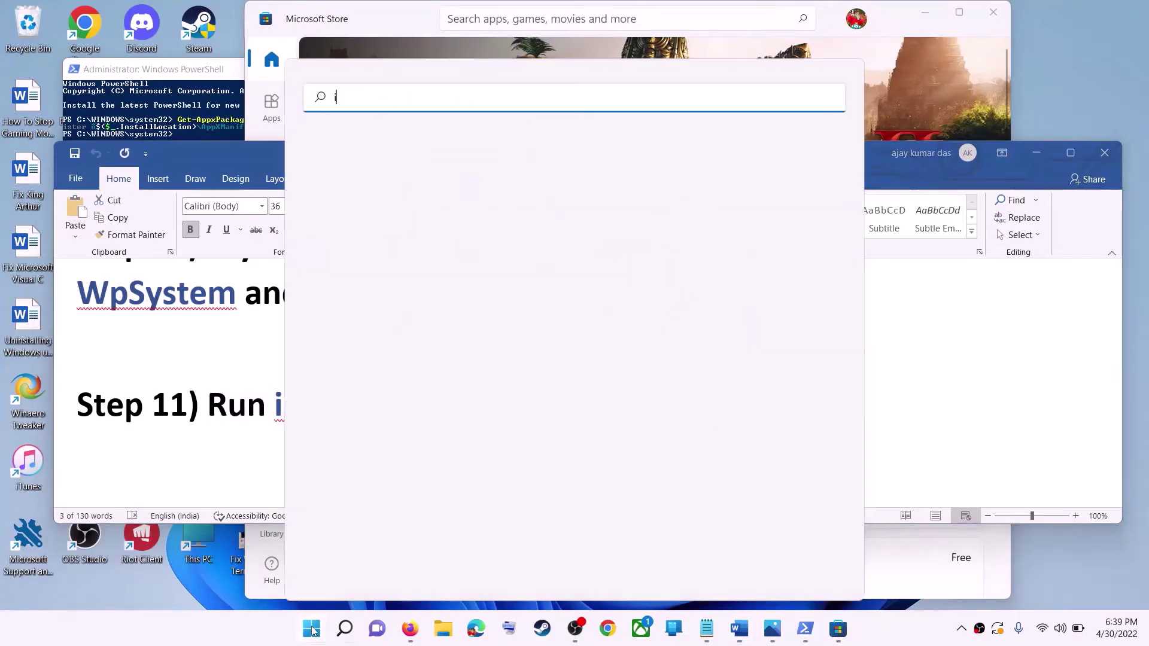
pyautogui.write('netc')
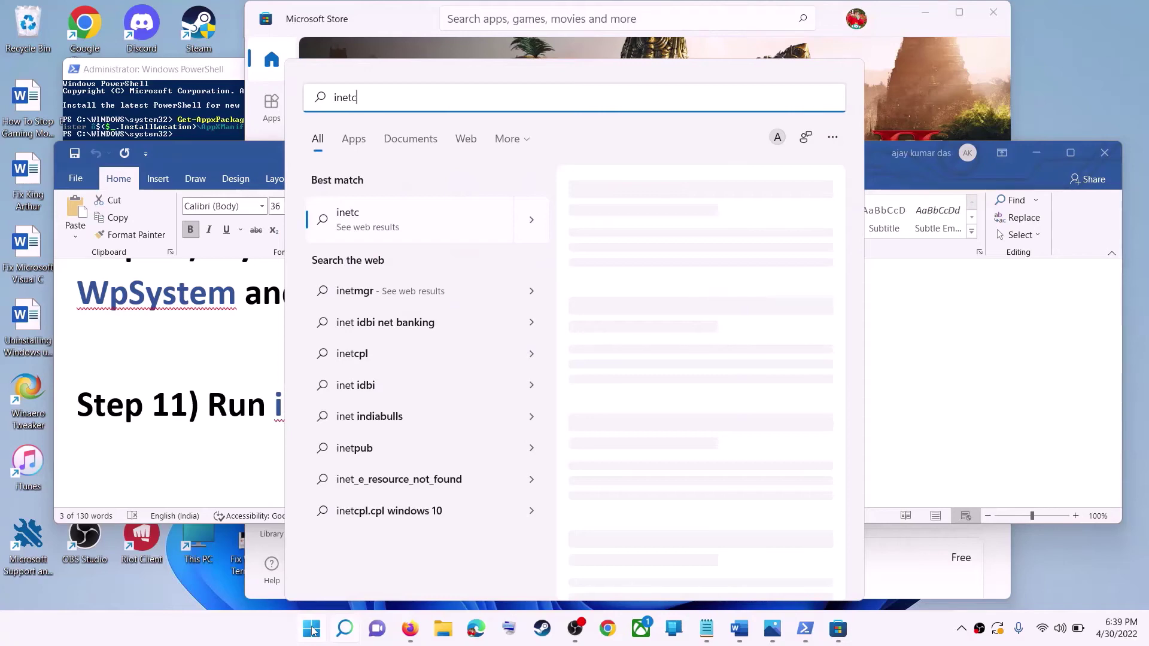
pyautogui.write('pl.cpl')
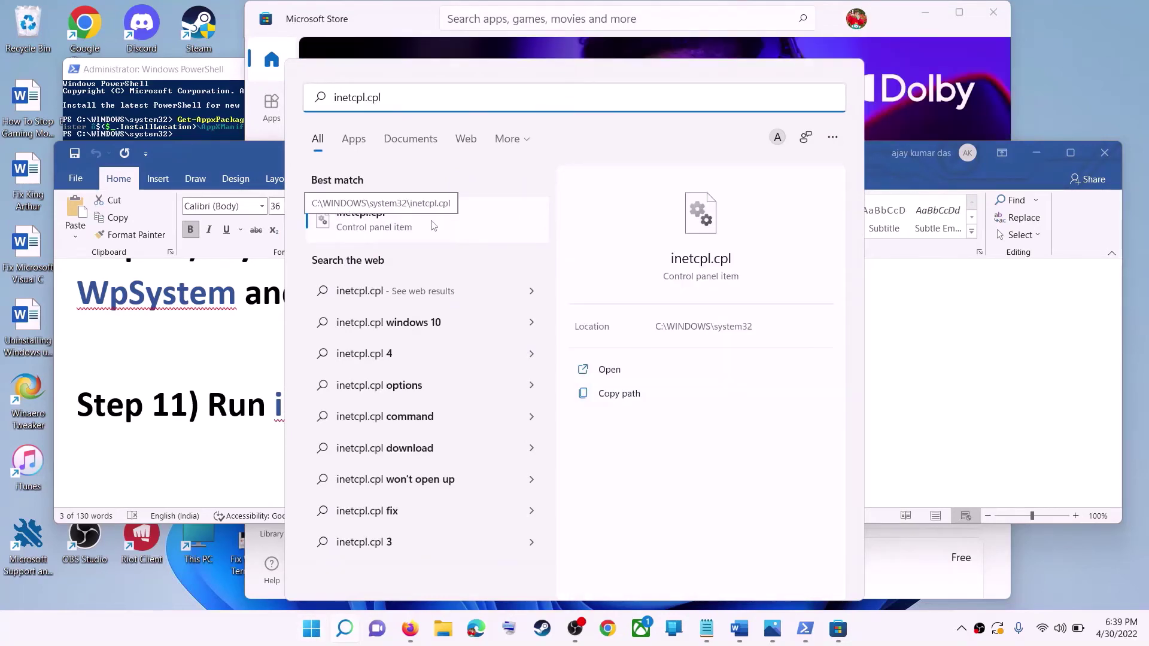
pyautogui.click(434, 226)
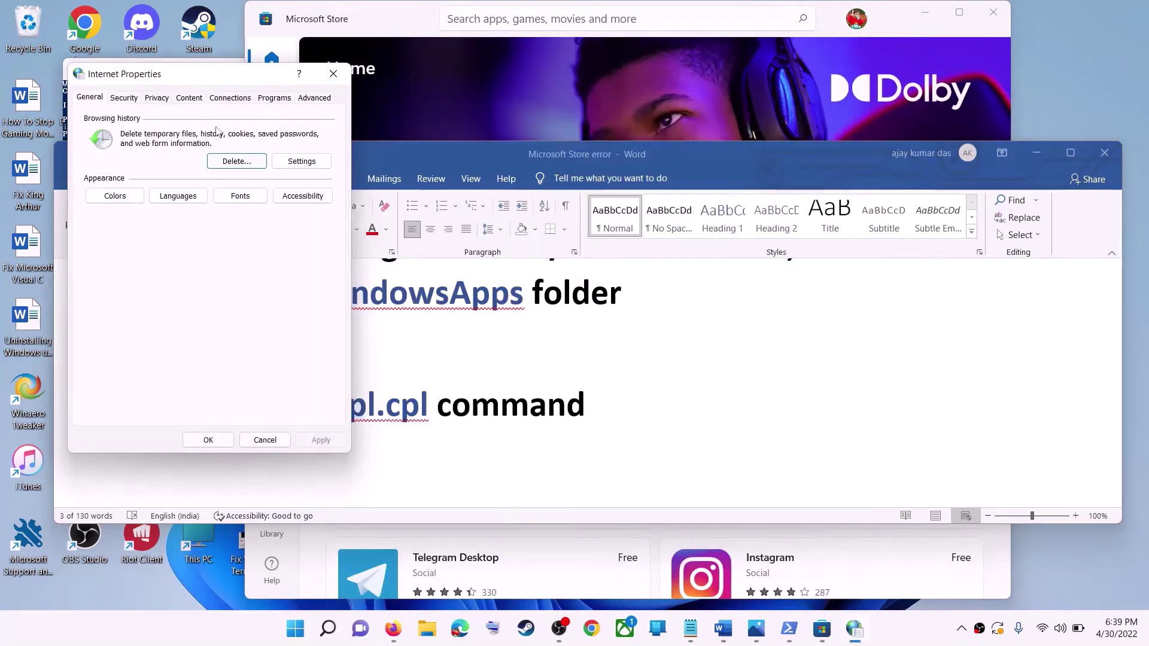
# Step: Review the TLS options in the advanced Internet Properties settings and accept the dialog
pyautogui.click(638, 146)
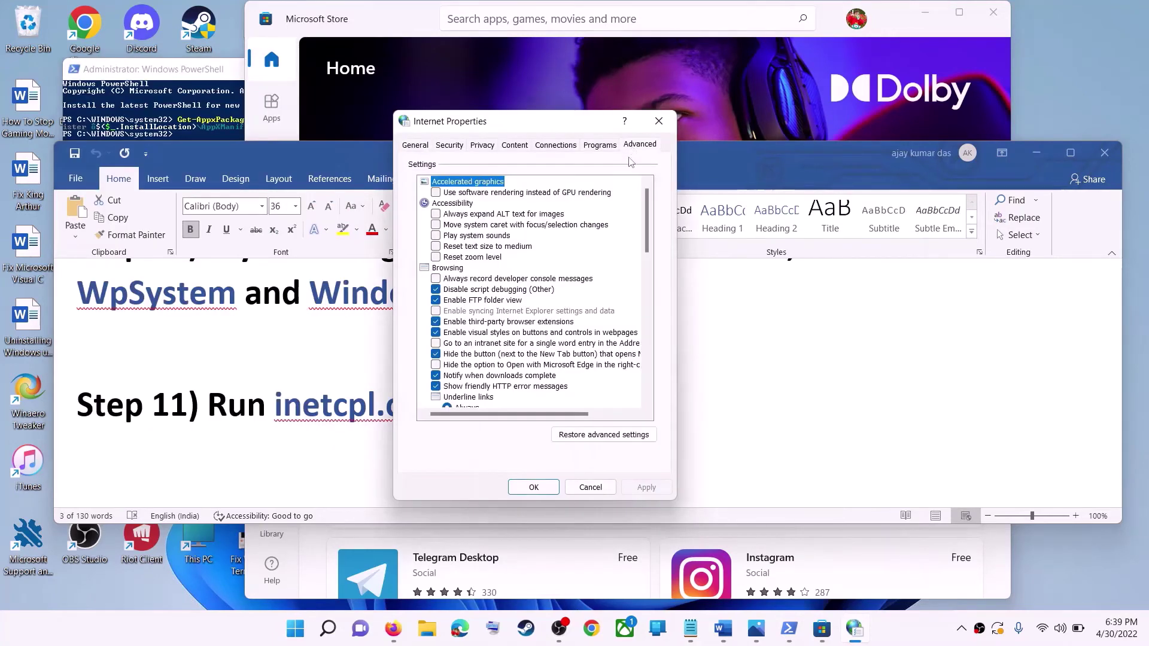
pyautogui.scroll(-15, 585, 272)
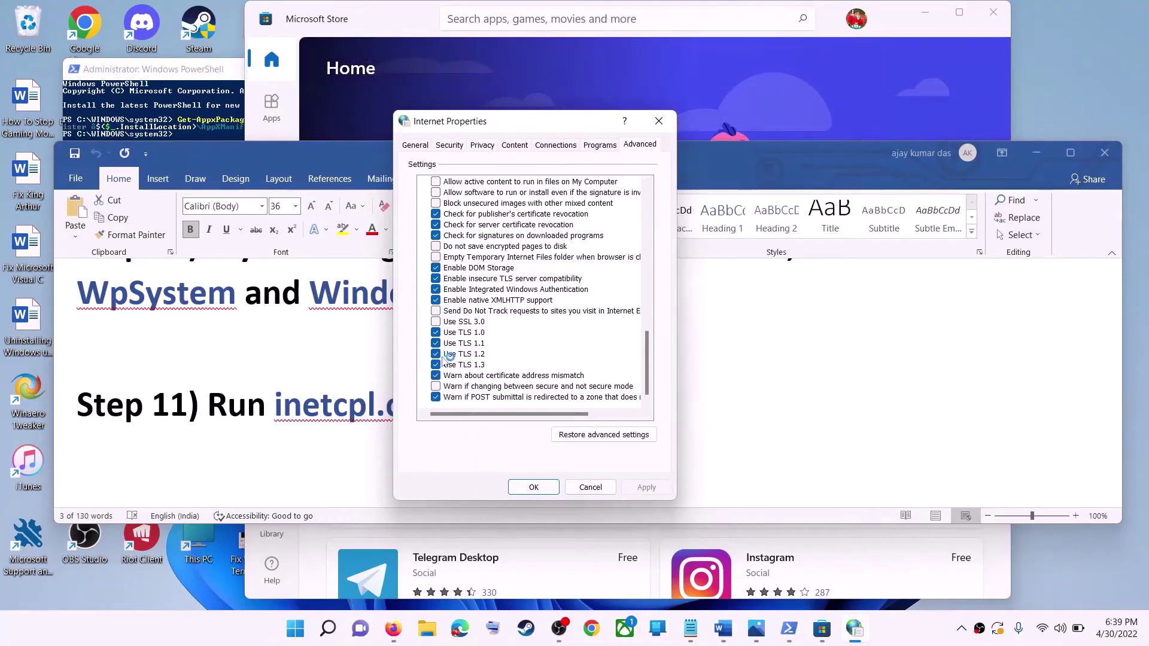
pyautogui.click(541, 487)
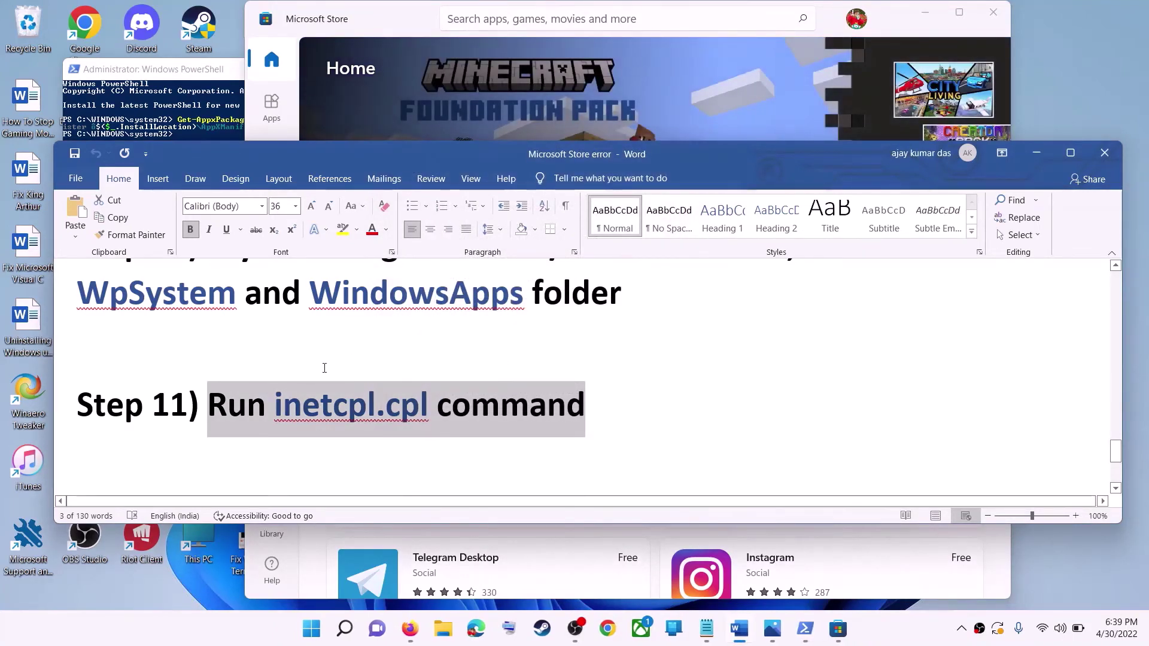
# Step: Read Step 12 on updating Windows with the media creation tool, highlighting its Windows 10 and Windows 11 download links
pyautogui.click(347, 350)
pyautogui.scroll(-5, 395, 376)
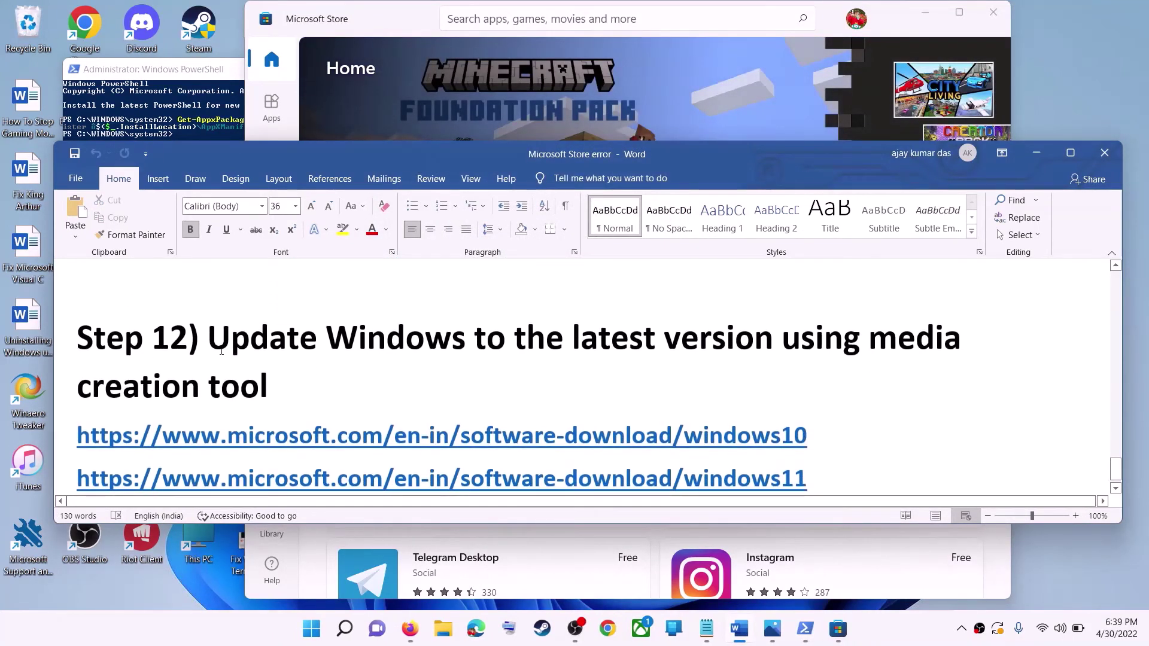
pyautogui.moveTo(209, 339); pyautogui.dragTo(793, 375)
pyautogui.click(271, 386)
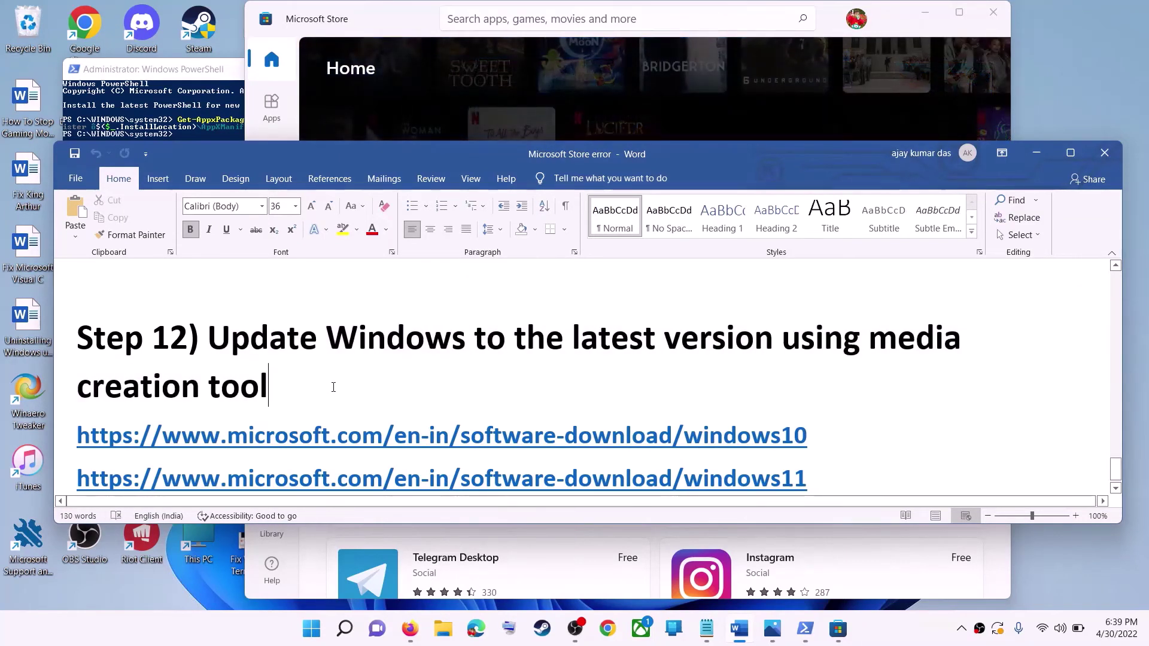
pyautogui.scroll(-1, 709, 385)
pyautogui.tripleClick(779, 414)
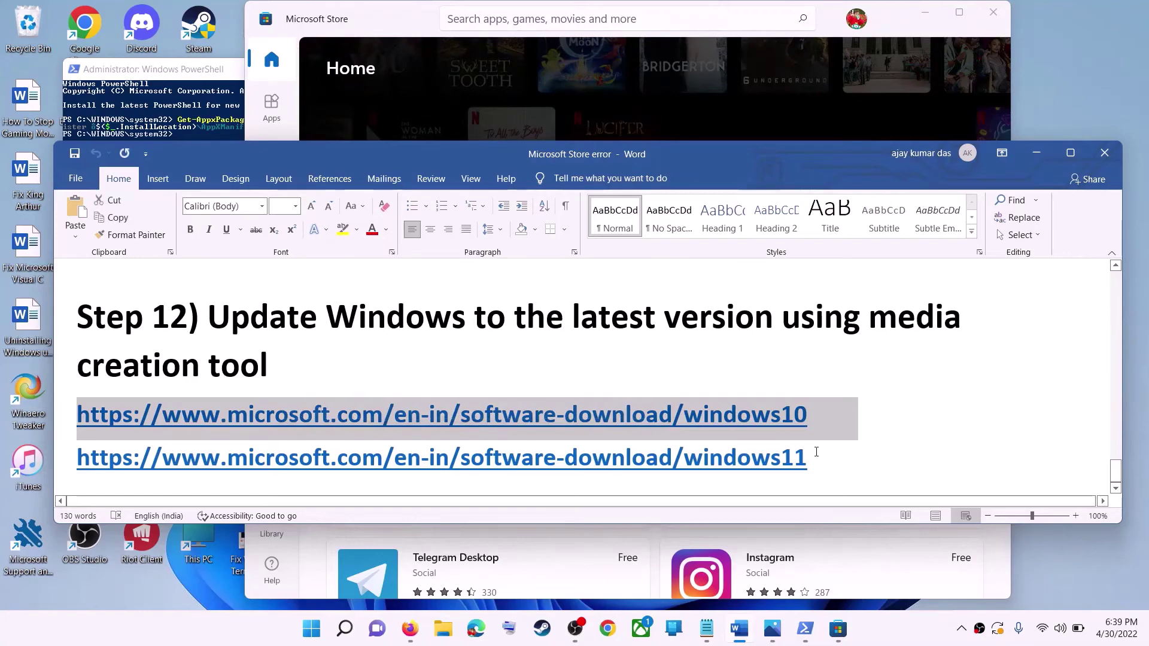
pyautogui.tripleClick(757, 458)
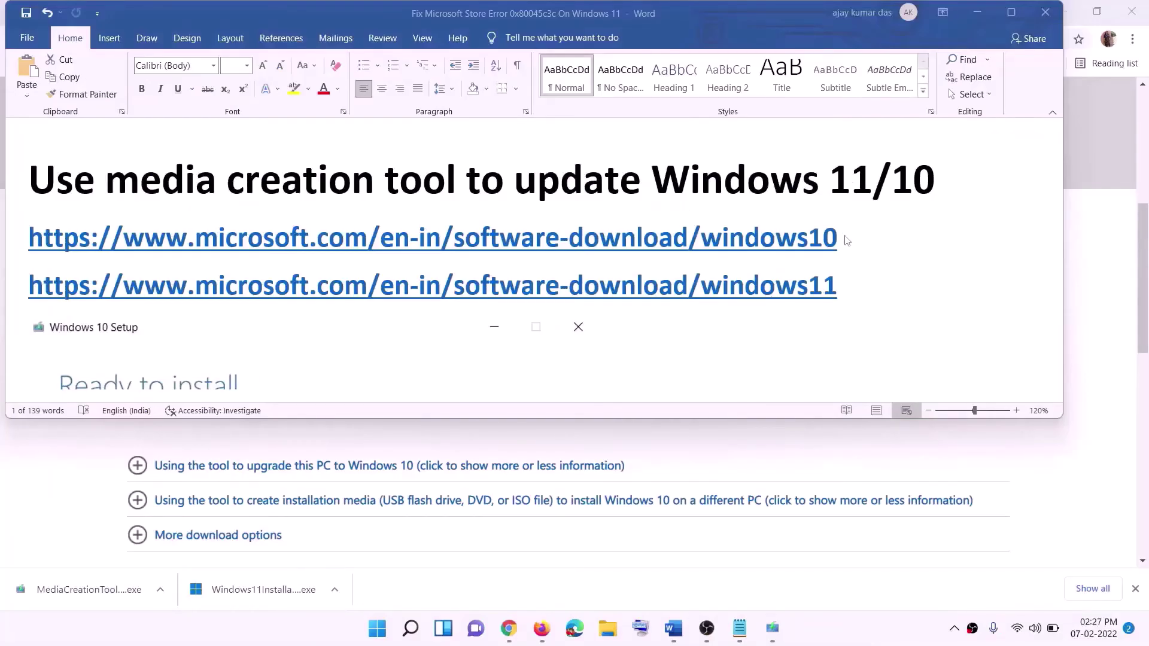
# Step: Highlight the two download links, minimize the document and find the media creation tool section on the Windows 10 download page
pyautogui.tripleClick(847, 255)
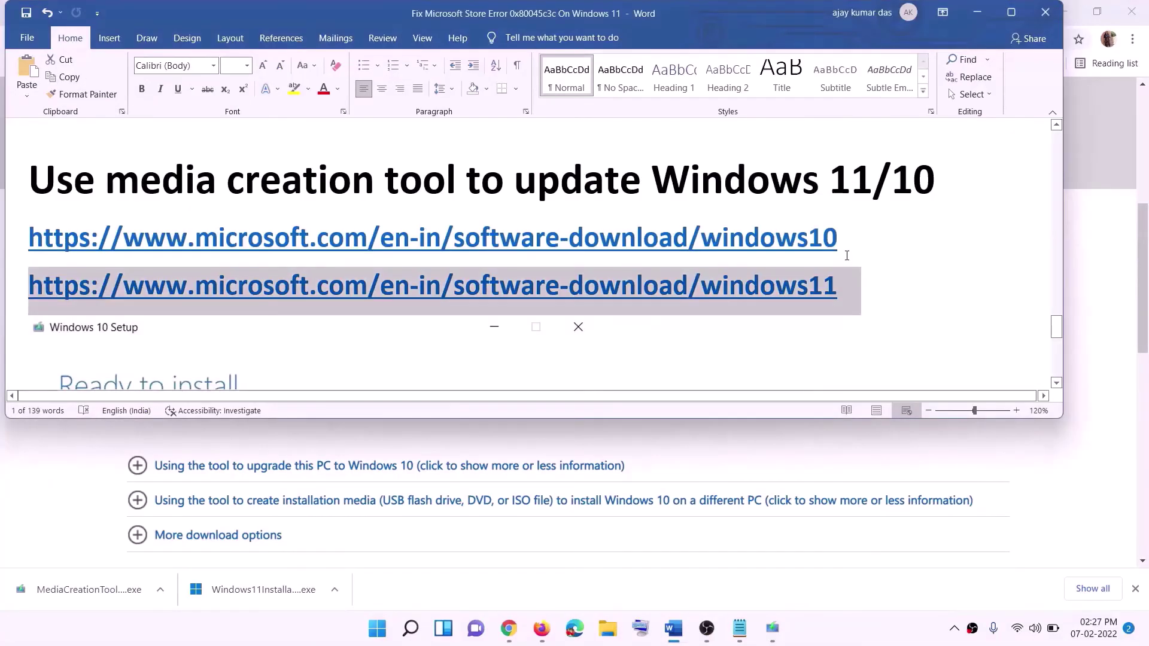
pyautogui.tripleClick(795, 236)
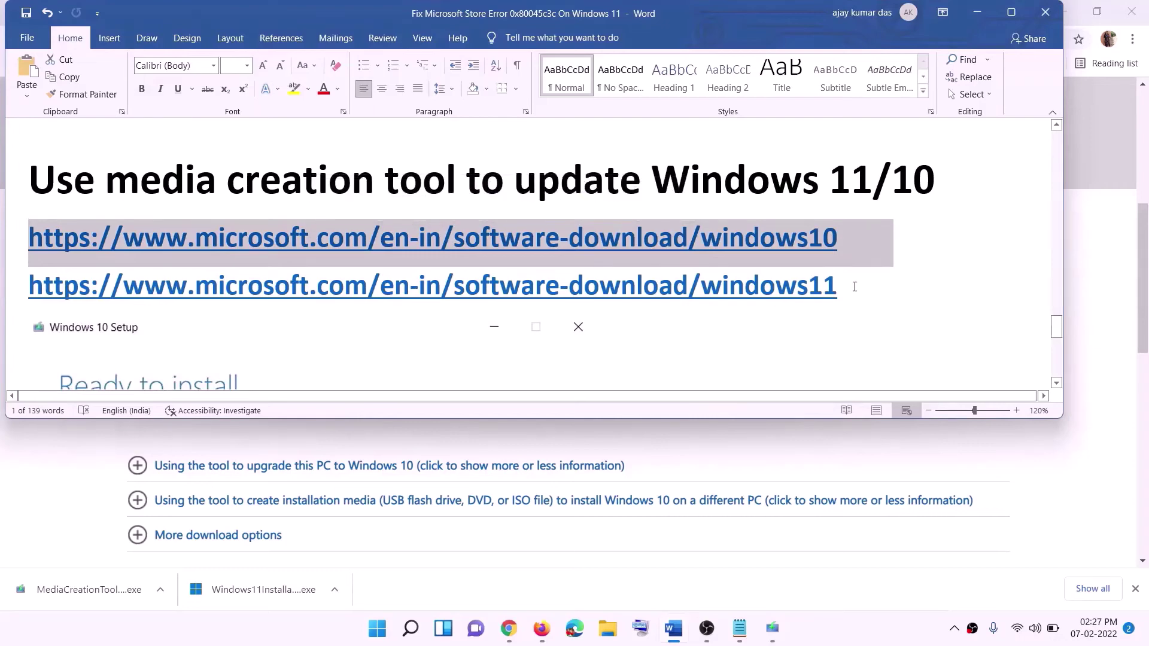
pyautogui.tripleClick(855, 286)
pyautogui.click(978, 12)
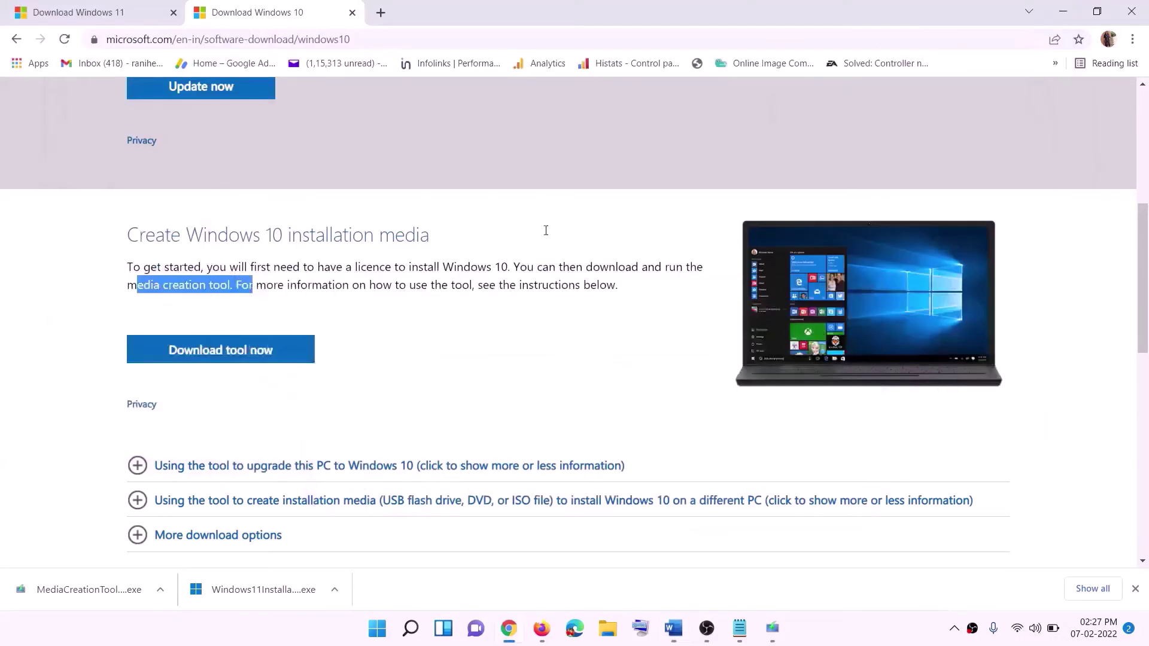
pyautogui.scroll(5, 489, 308)
pyautogui.scroll(-5, 435, 234)
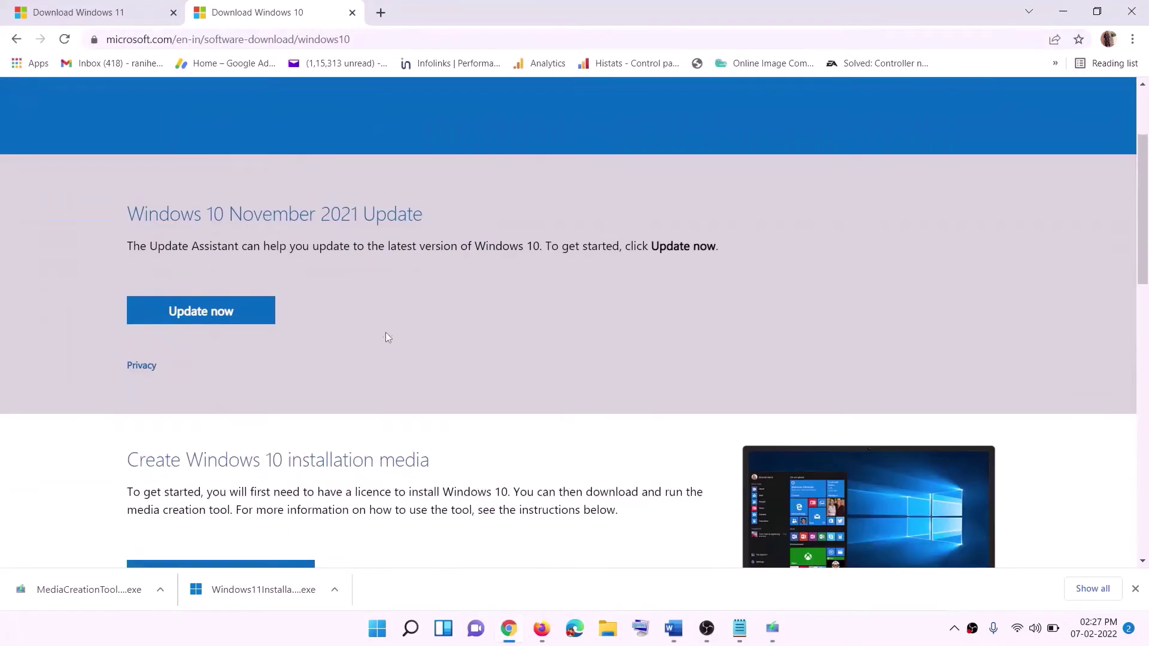
pyautogui.moveTo(137, 360); pyautogui.dragTo(259, 359)
pyautogui.scroll(-3, 382, 331)
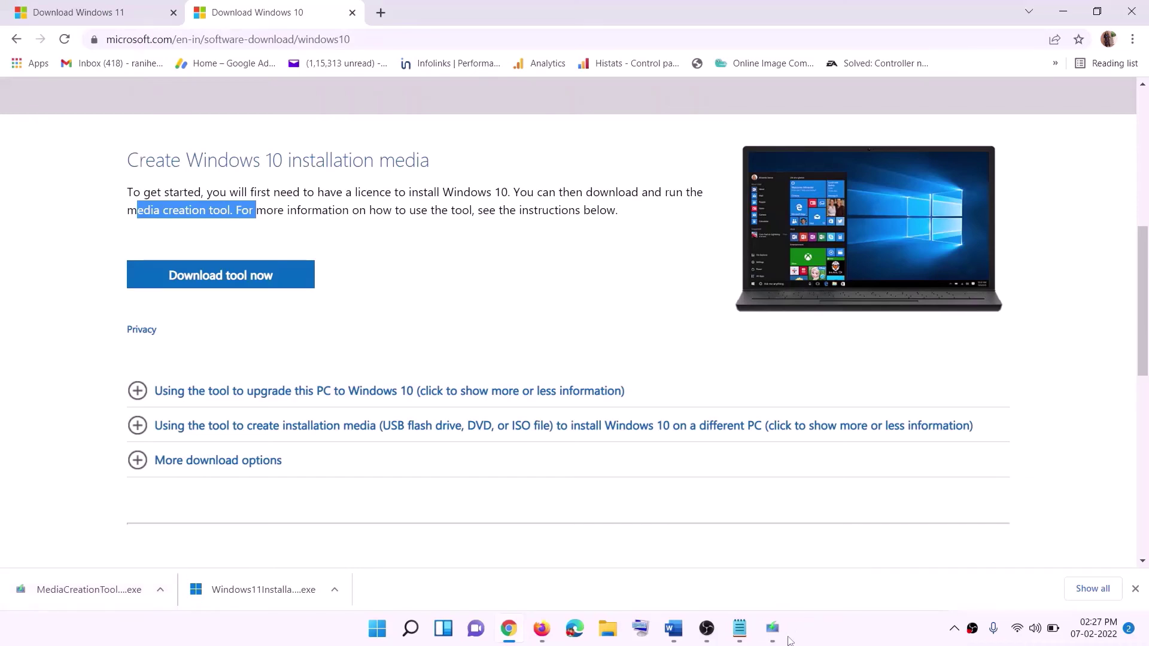
# Step: Accept the Windows 10 Setup license terms and continue with "Upgrade this PC now"
pyautogui.click(773, 629)
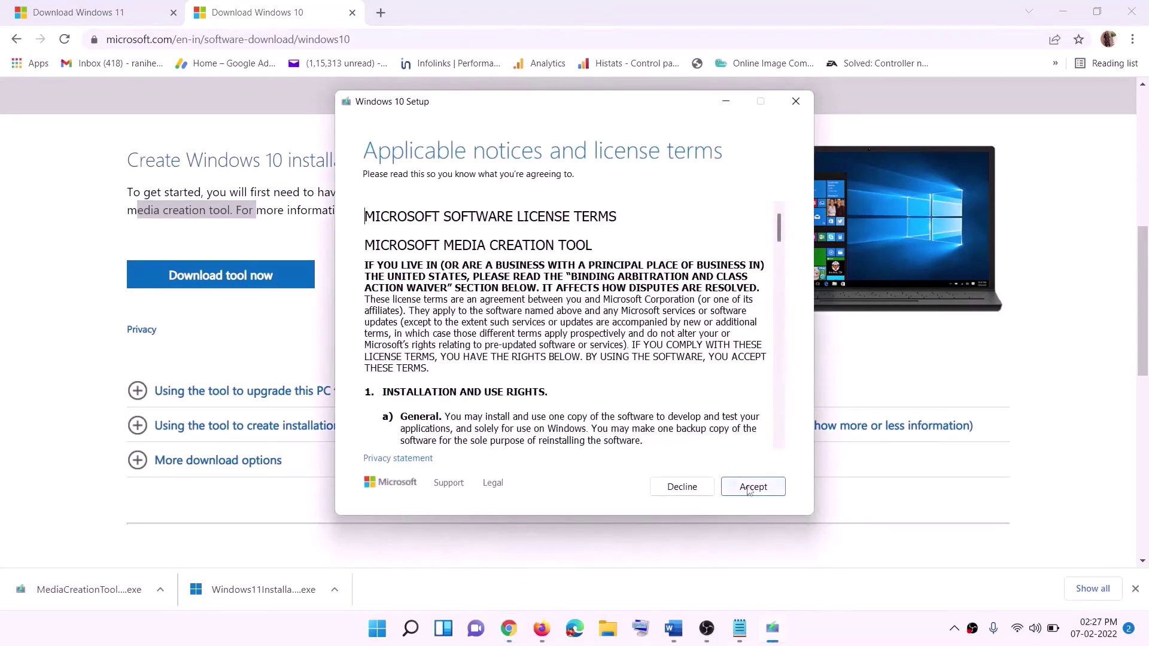
pyautogui.click(750, 488)
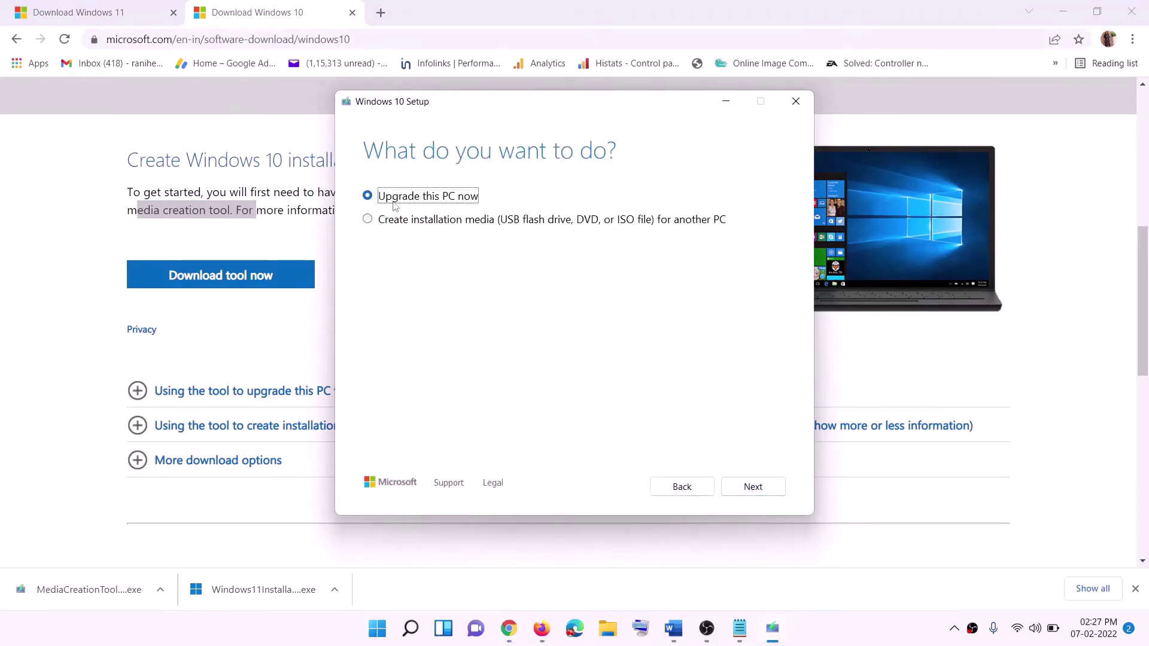
pyautogui.click(752, 488)
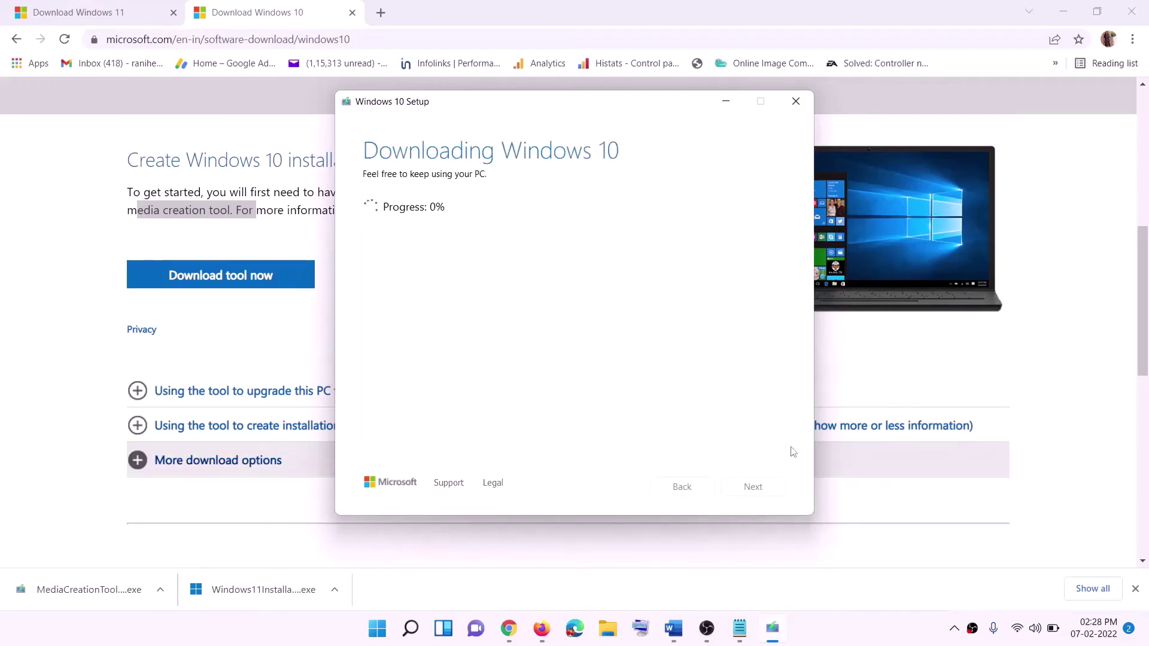
# Step: Switch to the Word document, maximize it and examine the "Ready to install" screenshot, including what to keep and the Install option
pyautogui.click(848, 641)
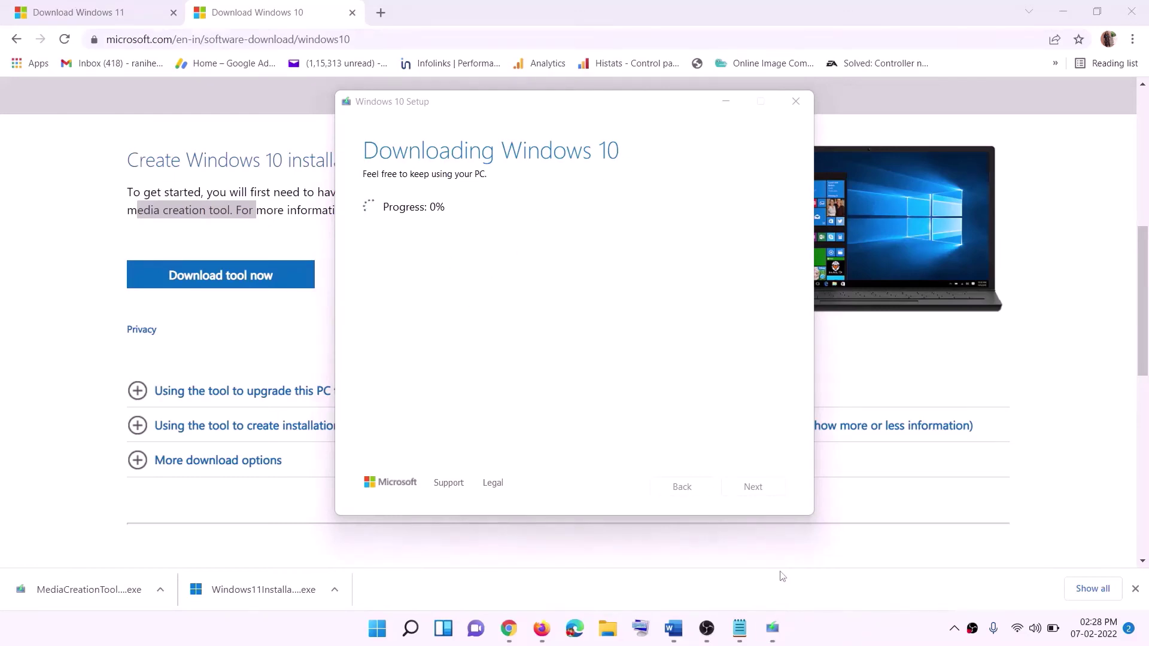
pyautogui.click(681, 640)
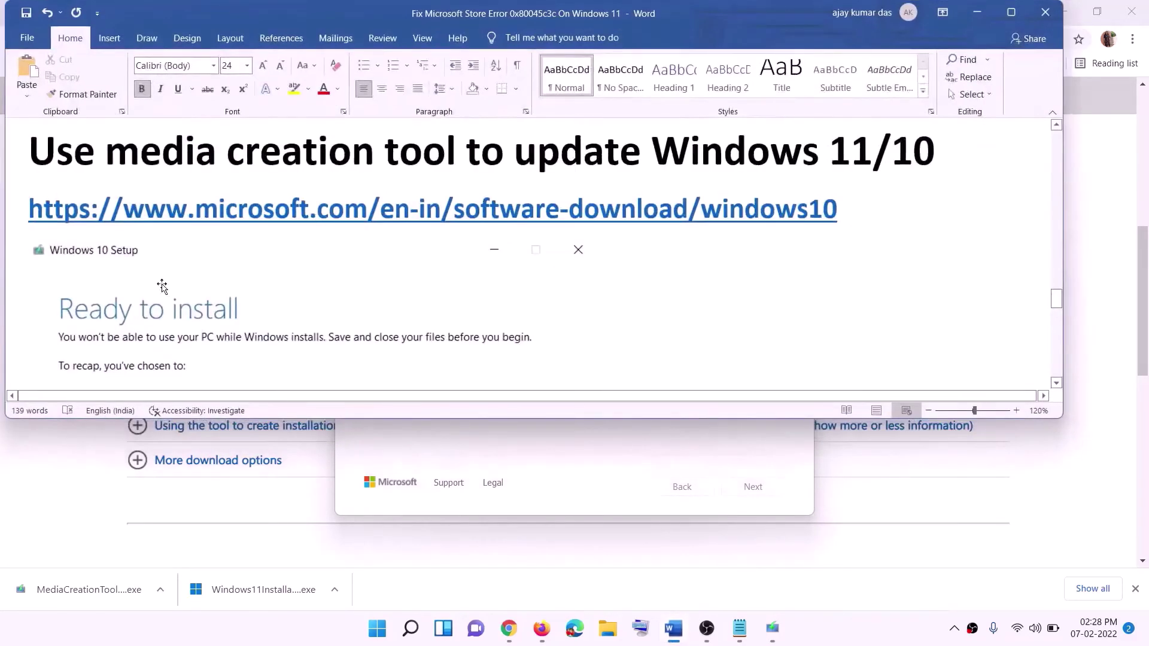
pyautogui.scroll(-2, 123, 291)
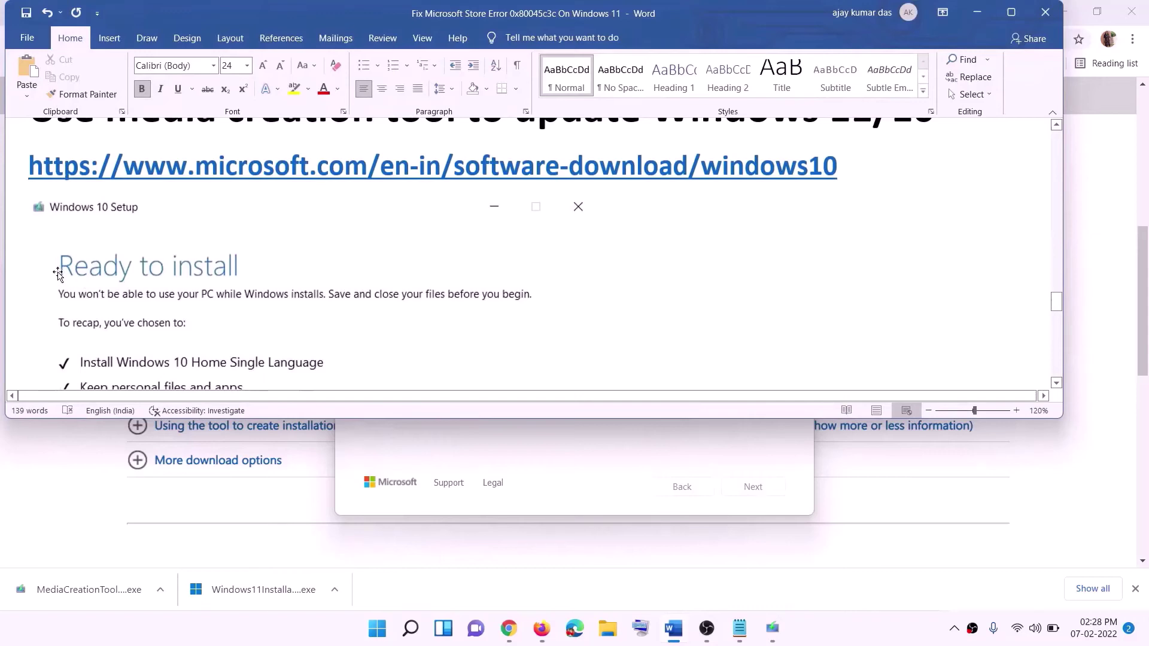
pyautogui.click(1011, 12)
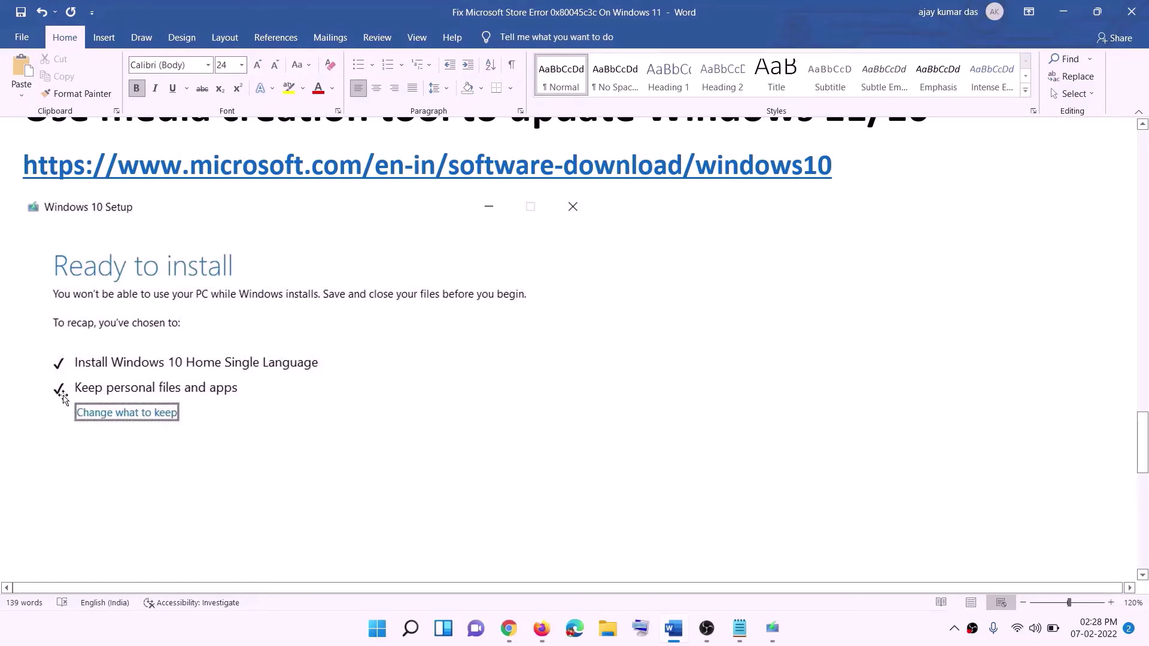
pyautogui.scroll(-1, 590, 417)
pyautogui.scroll(-1, 590, 417)
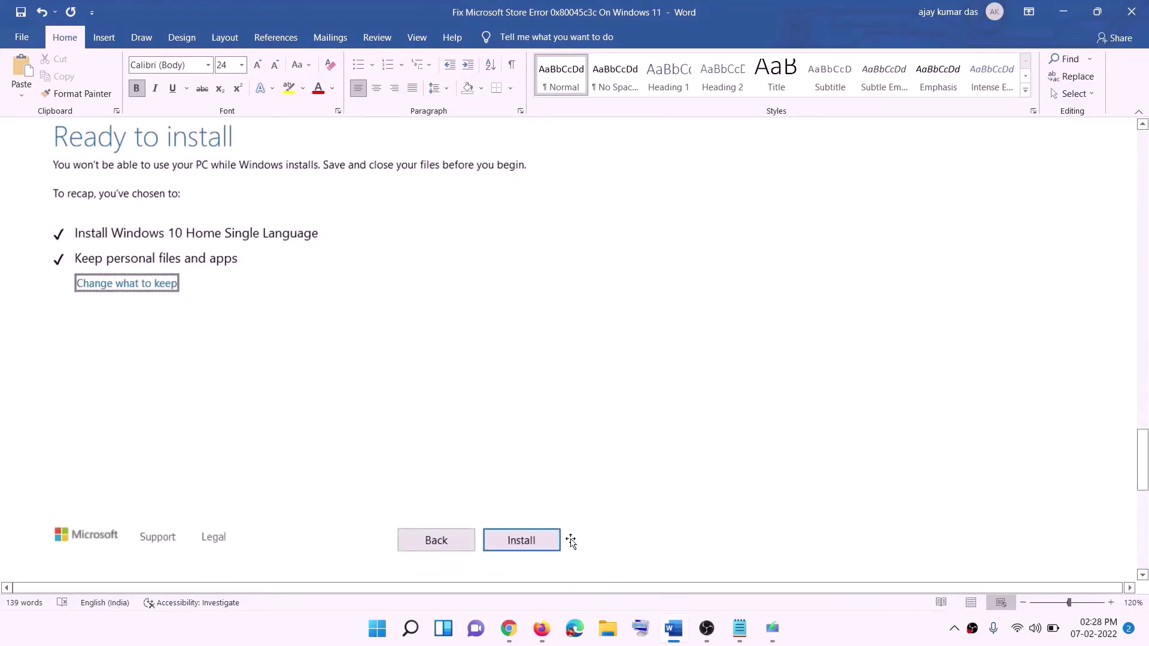
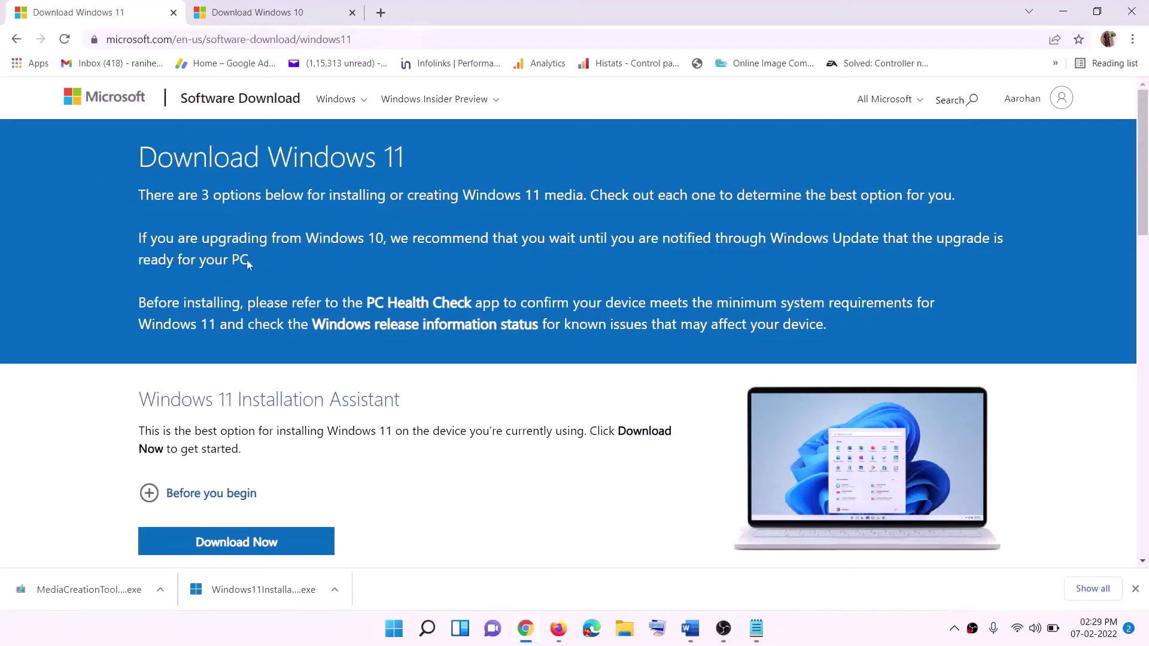
# Step: Download the media creation tool from the "Create Windows 11 Installation Media" section and launch it
pyautogui.scroll(-5, 359, 407)
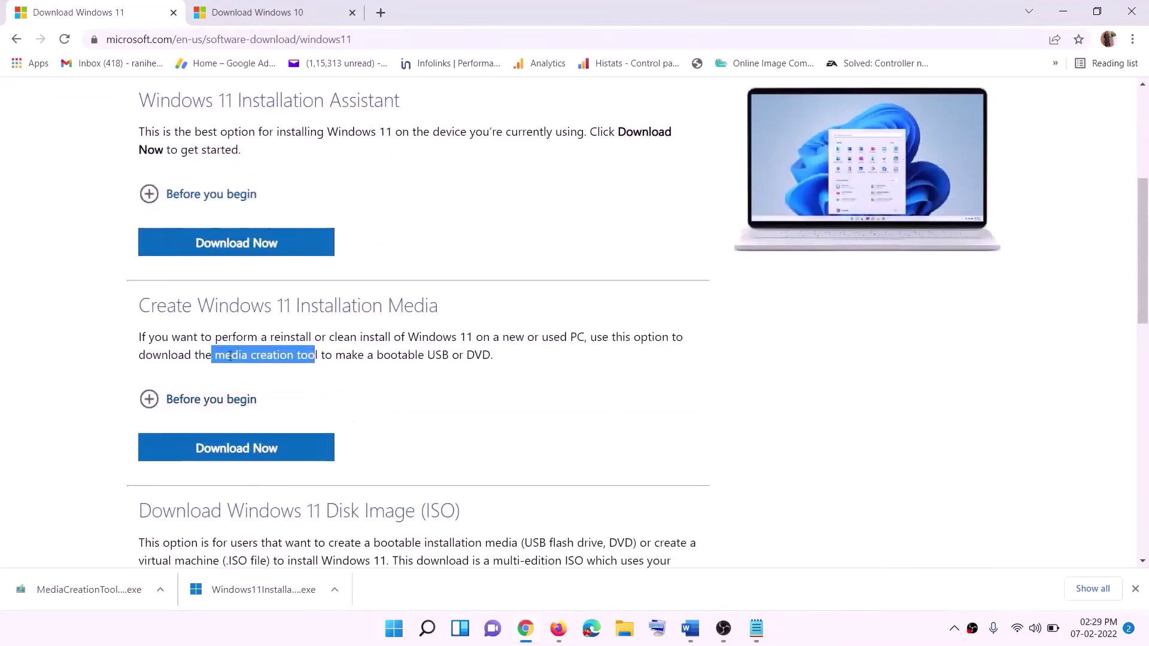
pyautogui.moveTo(222, 357); pyautogui.dragTo(333, 355)
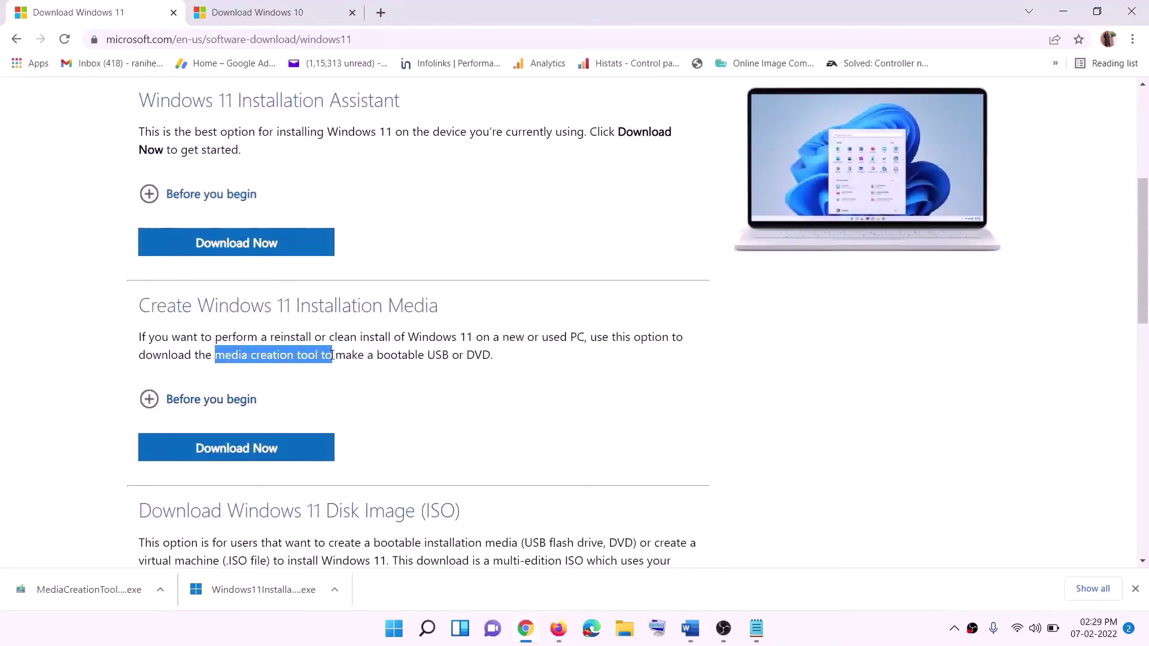
pyautogui.click(228, 455)
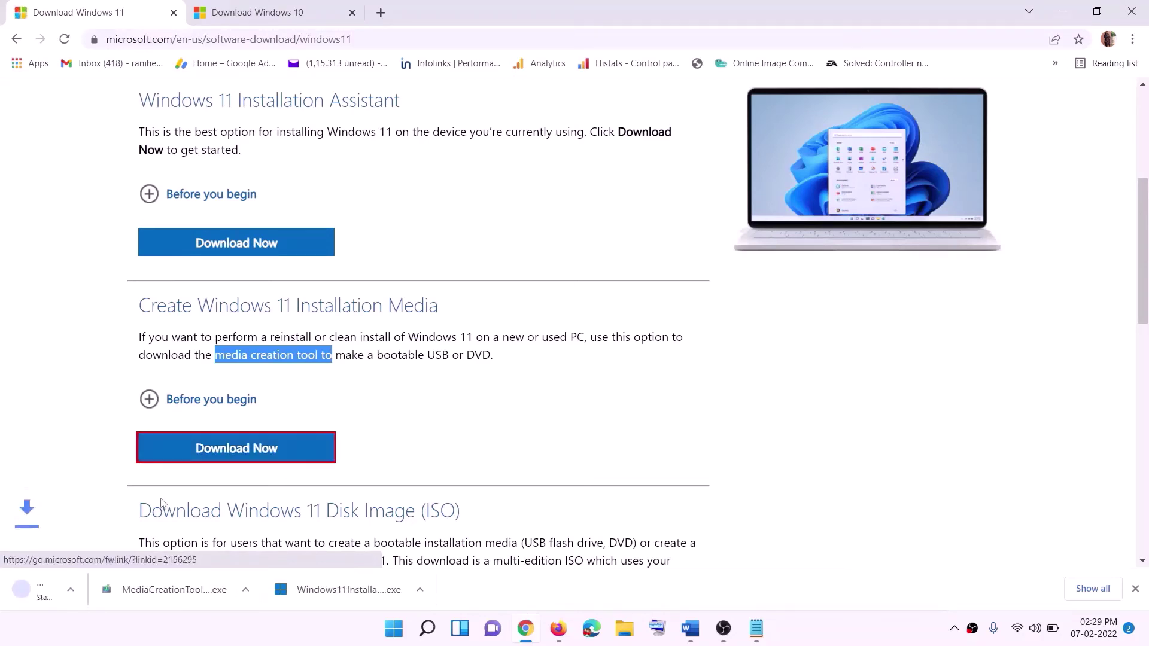
pyautogui.click(80, 596)
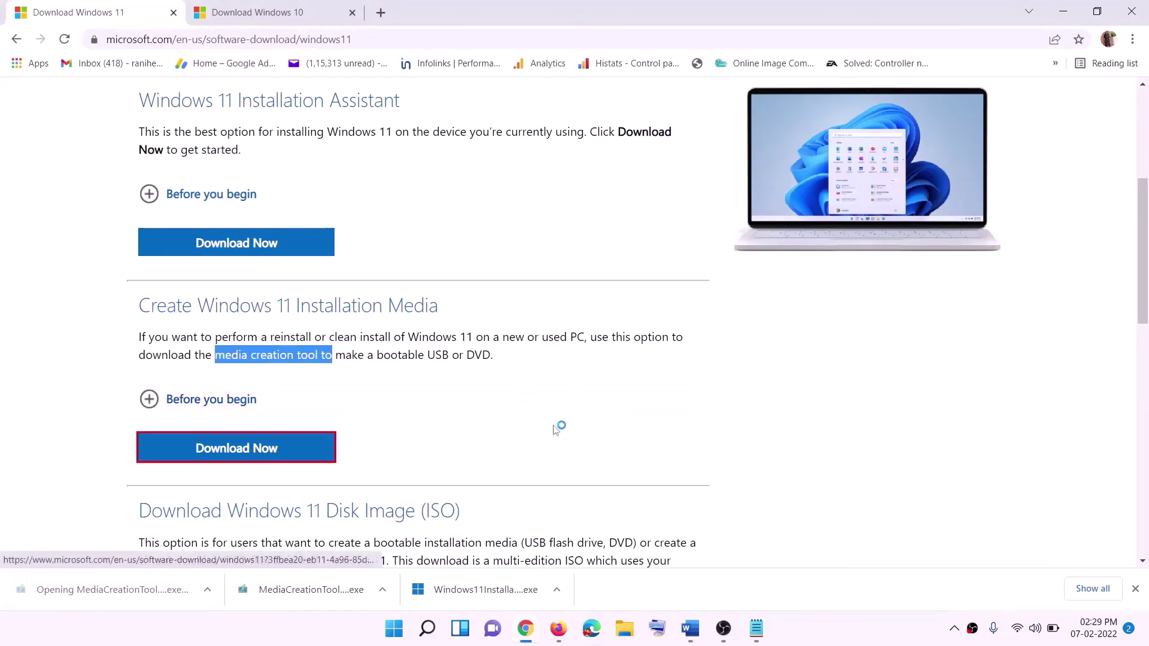
pyautogui.click(483, 446)
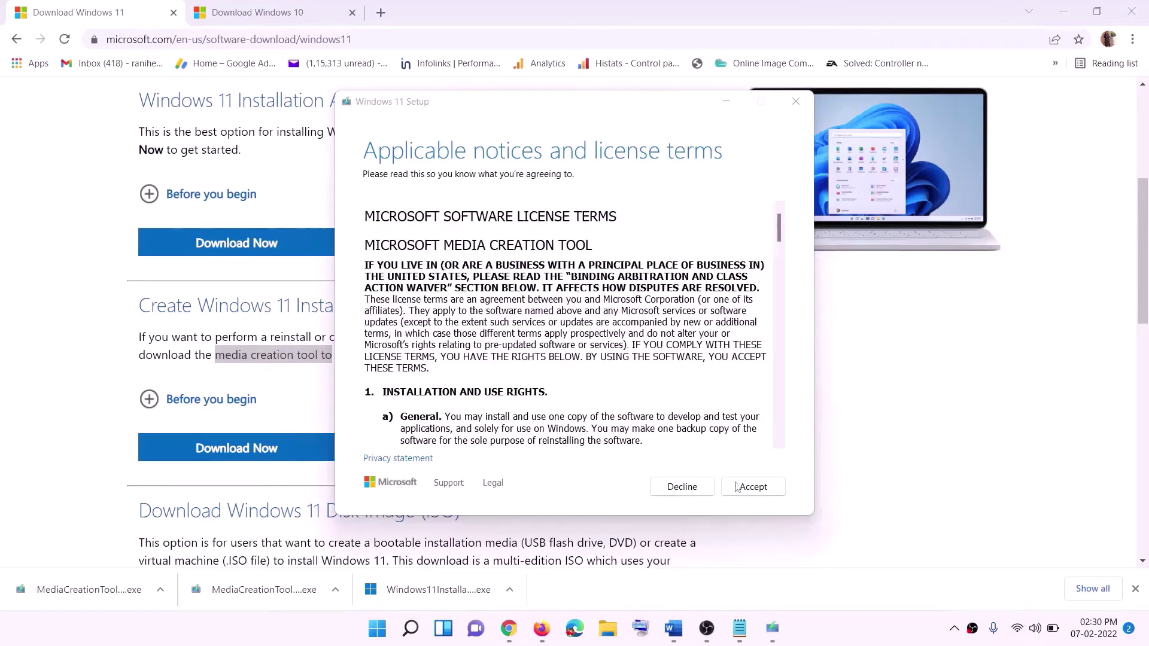
# Step: Accept the Windows 11 Setup license terms and continue with the recommended language and edition for this PC
pyautogui.click(736, 488)
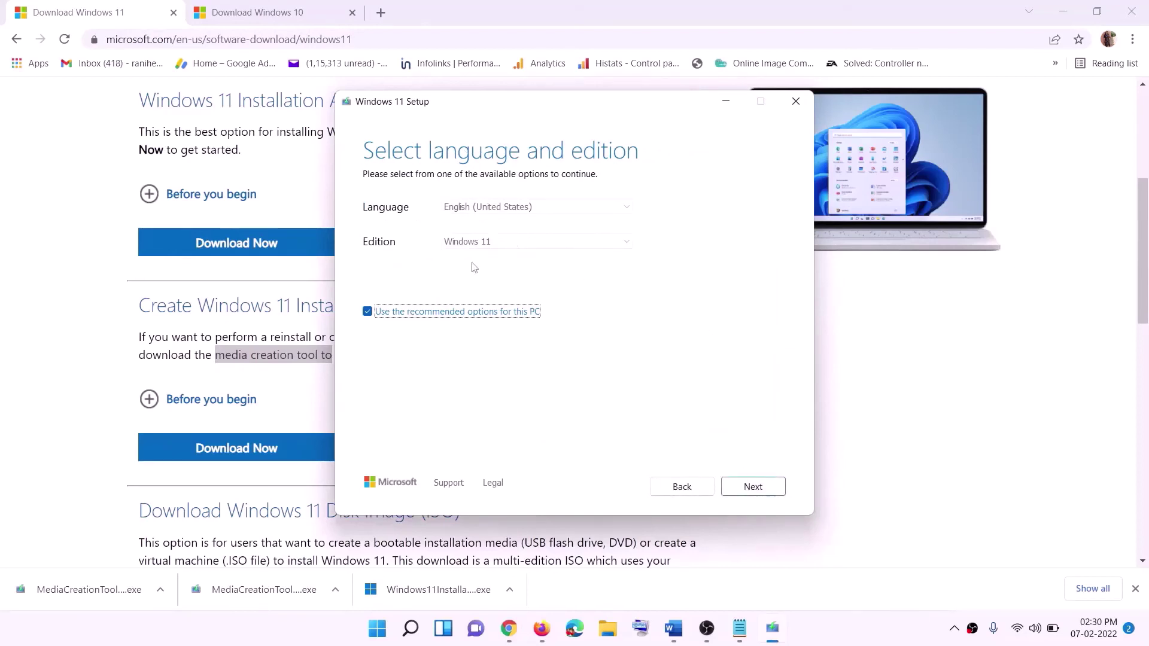
pyautogui.click(753, 487)
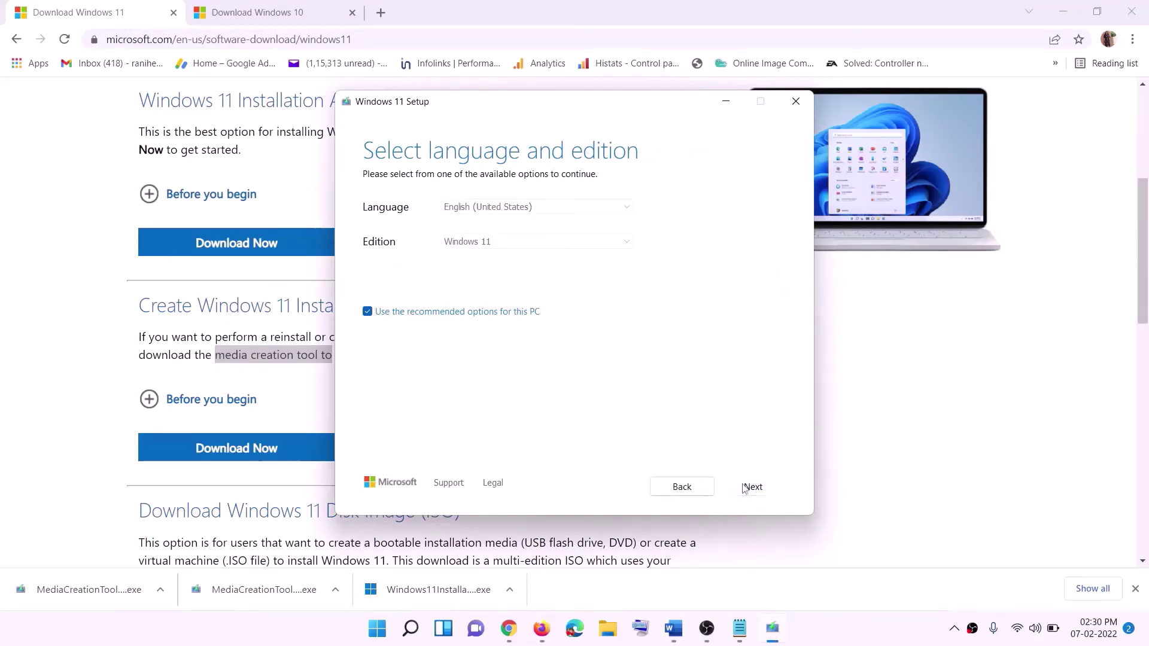
# Step: Choose ISO file as the installation media and select the Desktop as the save location for the "Windows" ISO
pyautogui.click(381, 259)
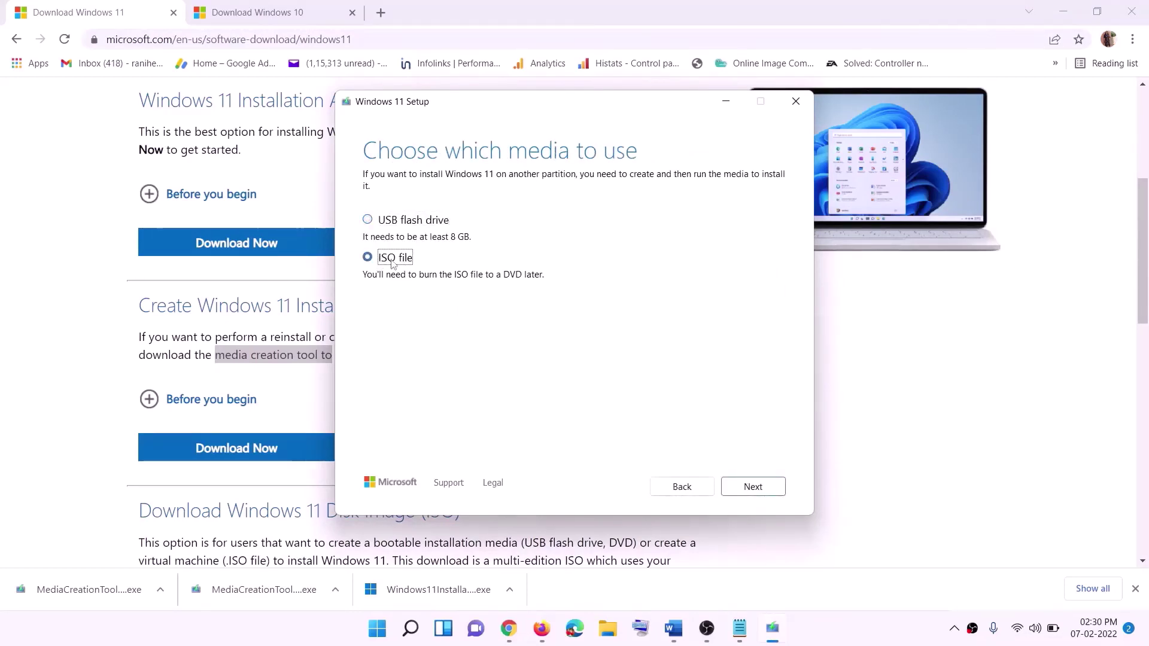
pyautogui.click(756, 487)
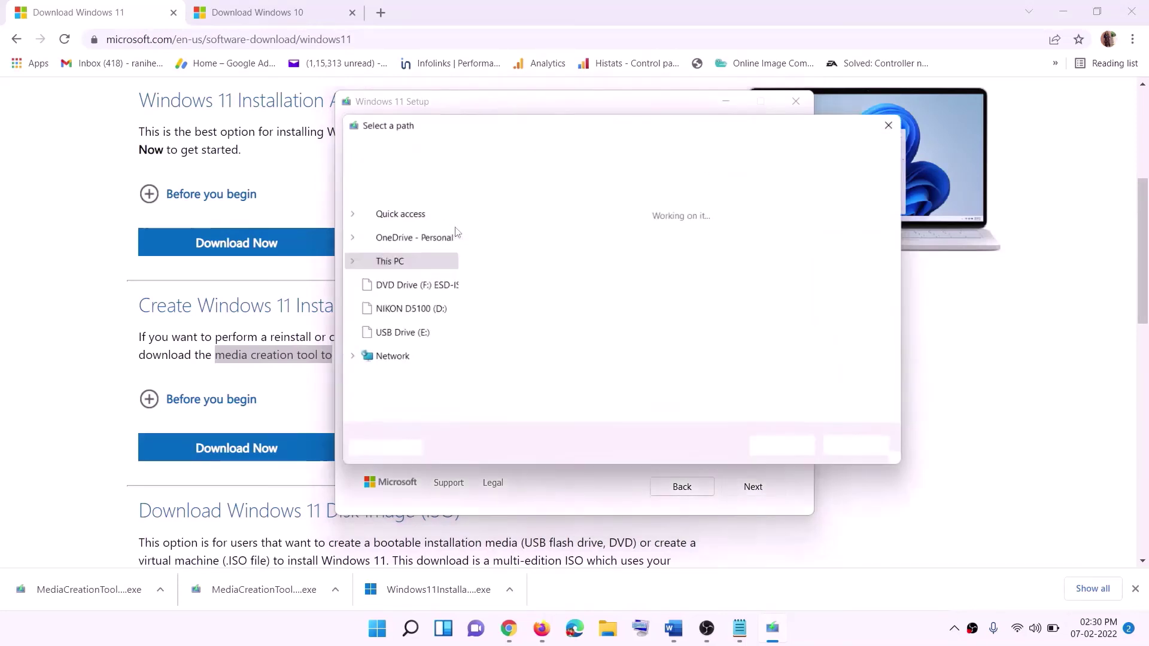
pyautogui.scroll(1, 400, 306)
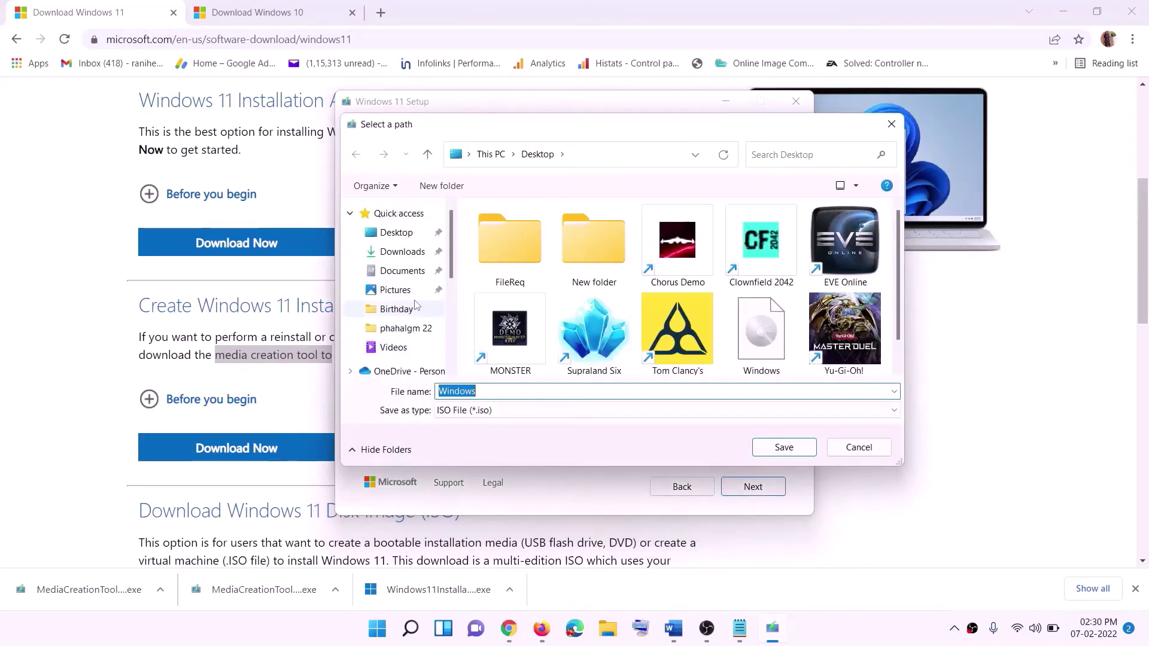
pyautogui.click(395, 237)
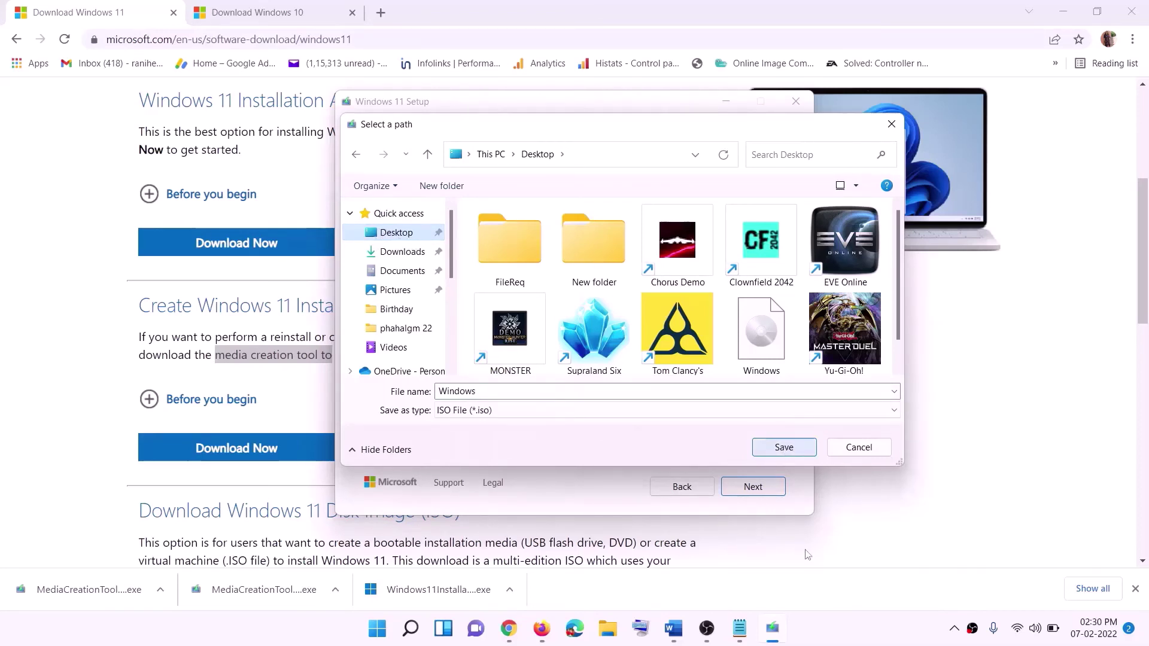
pyautogui.click(811, 626)
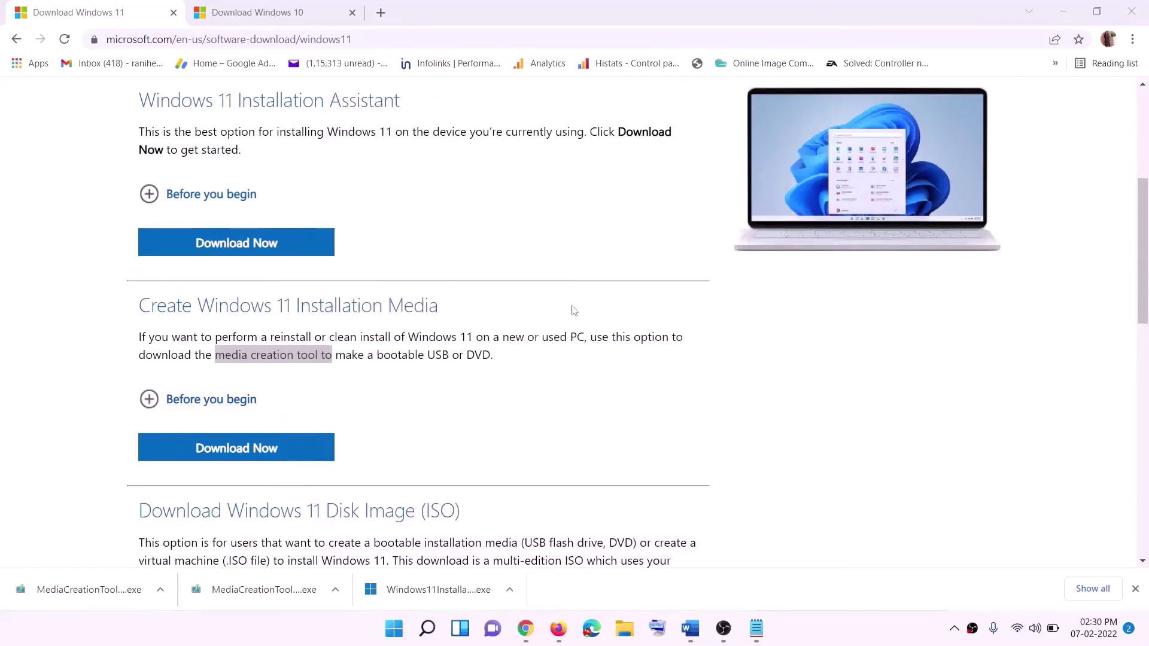
# Step: Show the desktop, move the Windows ISO file just above the Firefox shortcut and open it
pyautogui.press('super+d')
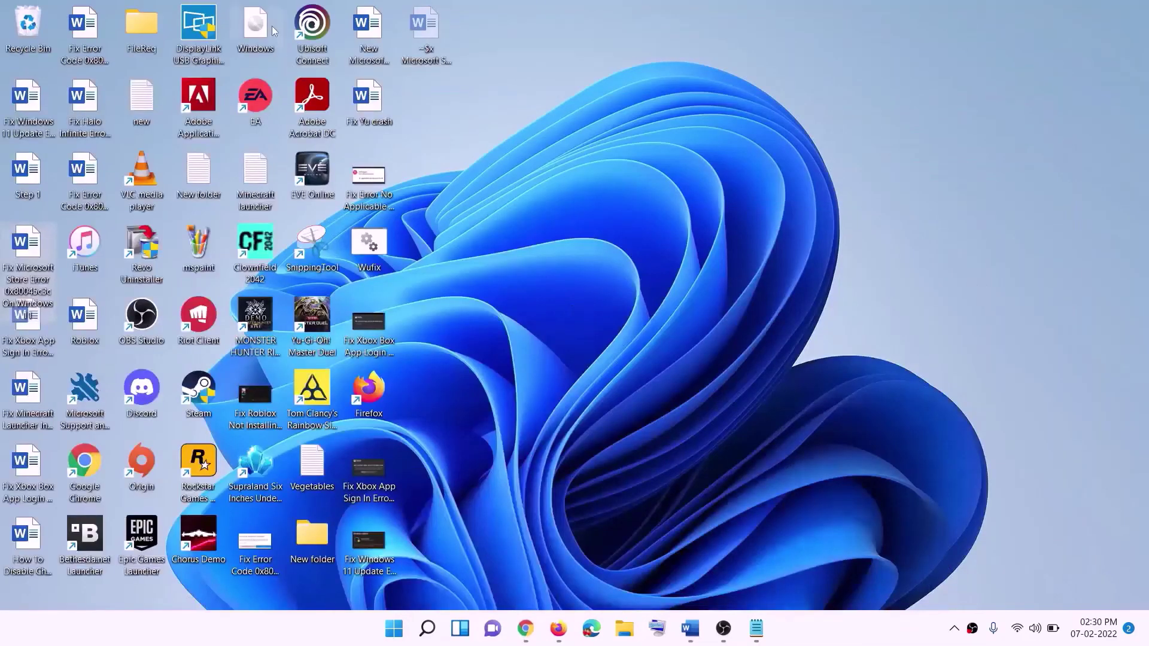
pyautogui.moveTo(273, 29); pyautogui.dragTo(371, 325)
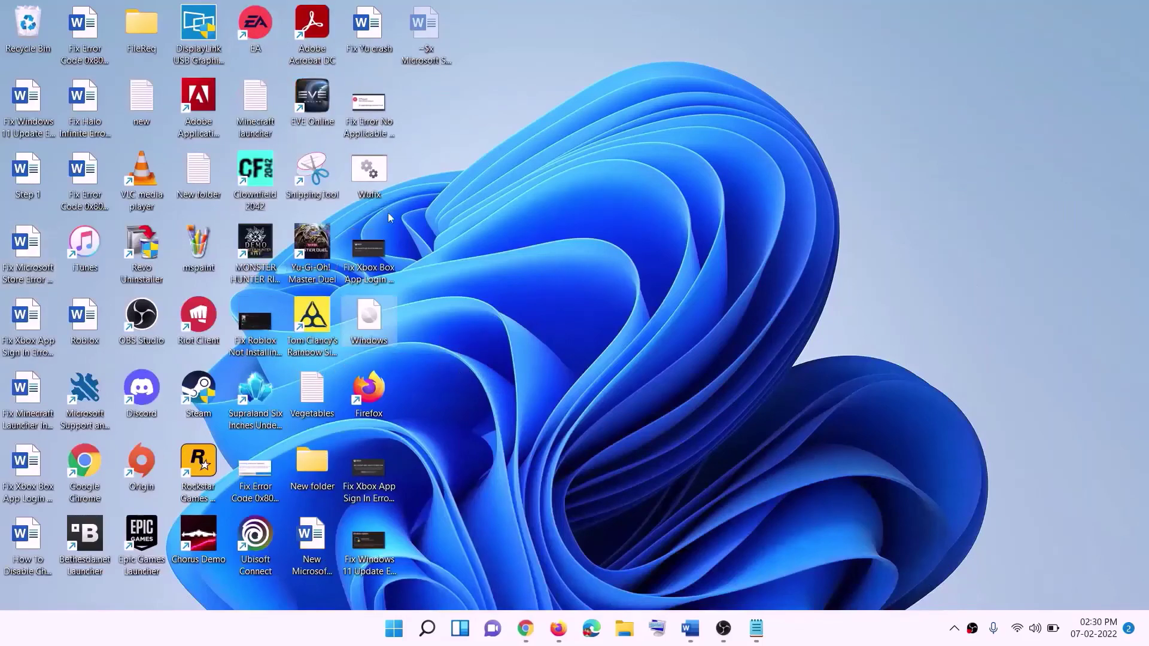
pyautogui.doubleClick(371, 324)
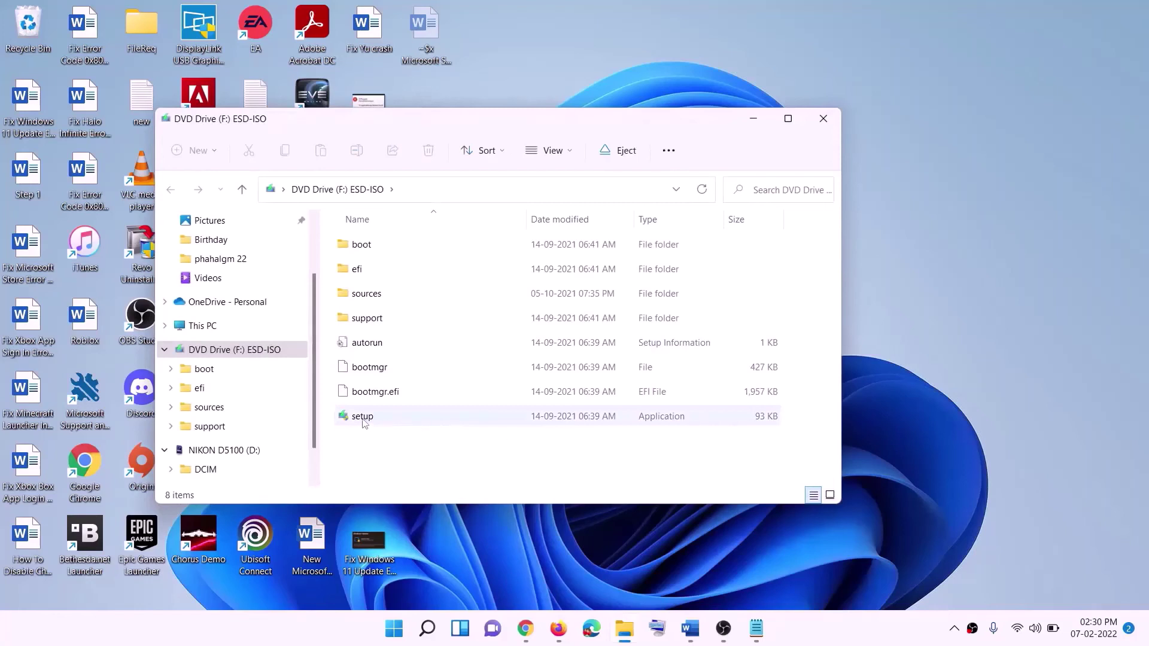
# Step: Run the setup application from the mounted ESD-ISO drive and continue past the "Install Windows 11" page
pyautogui.click(383, 419)
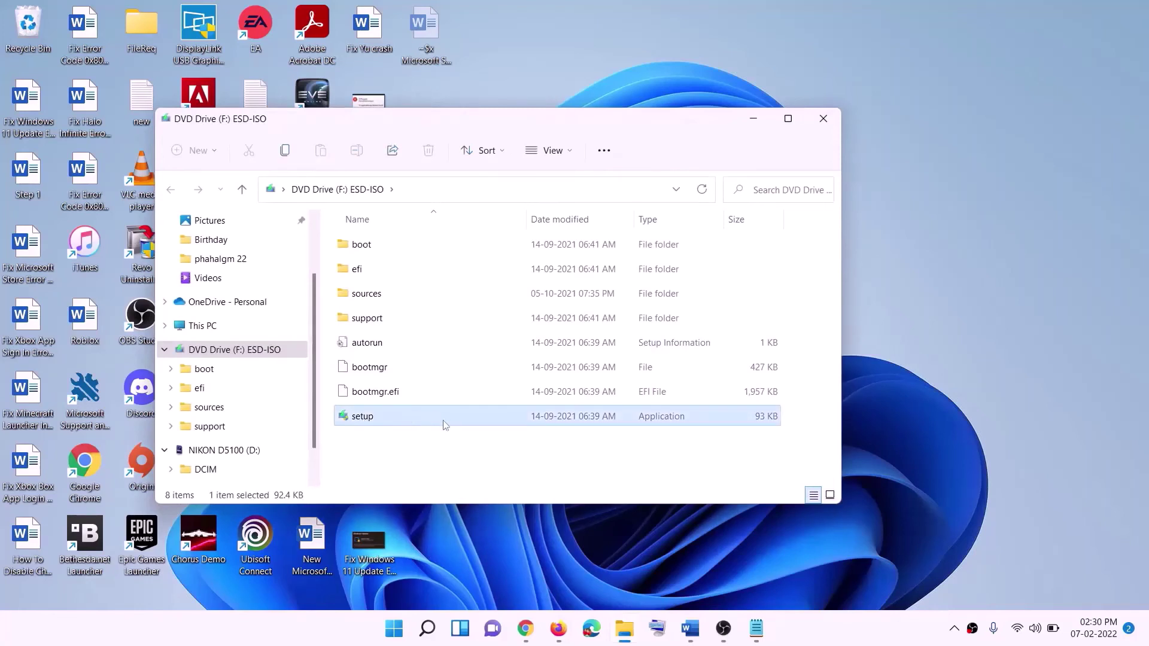
pyautogui.doubleClick(392, 415)
pyautogui.click(461, 470)
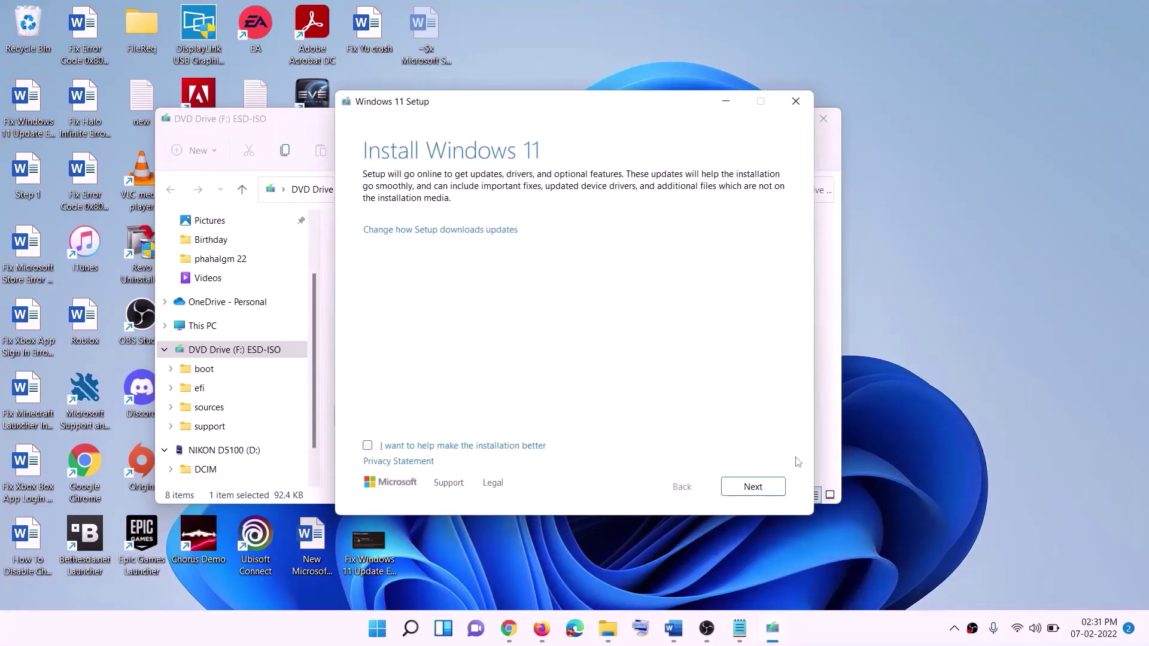
pyautogui.click(755, 487)
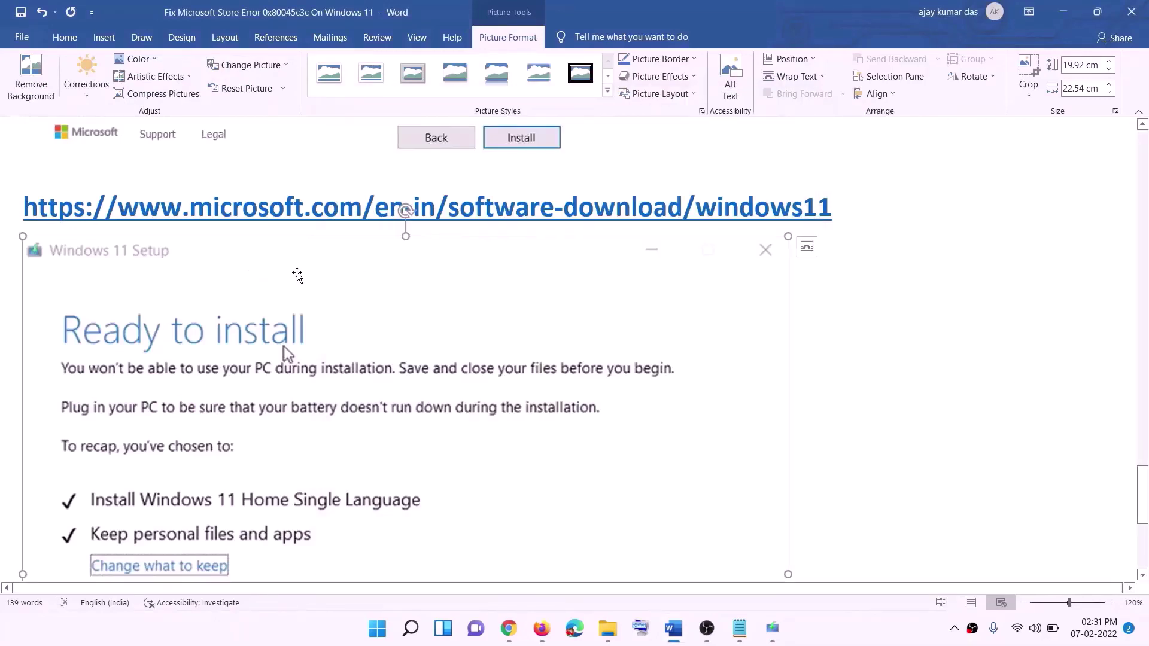
# Step: Examine the "Ready to install" screenshot in the Word document, checking the edition and the "Keep personal files and apps" choice
pyautogui.scroll(-3, 270, 281)
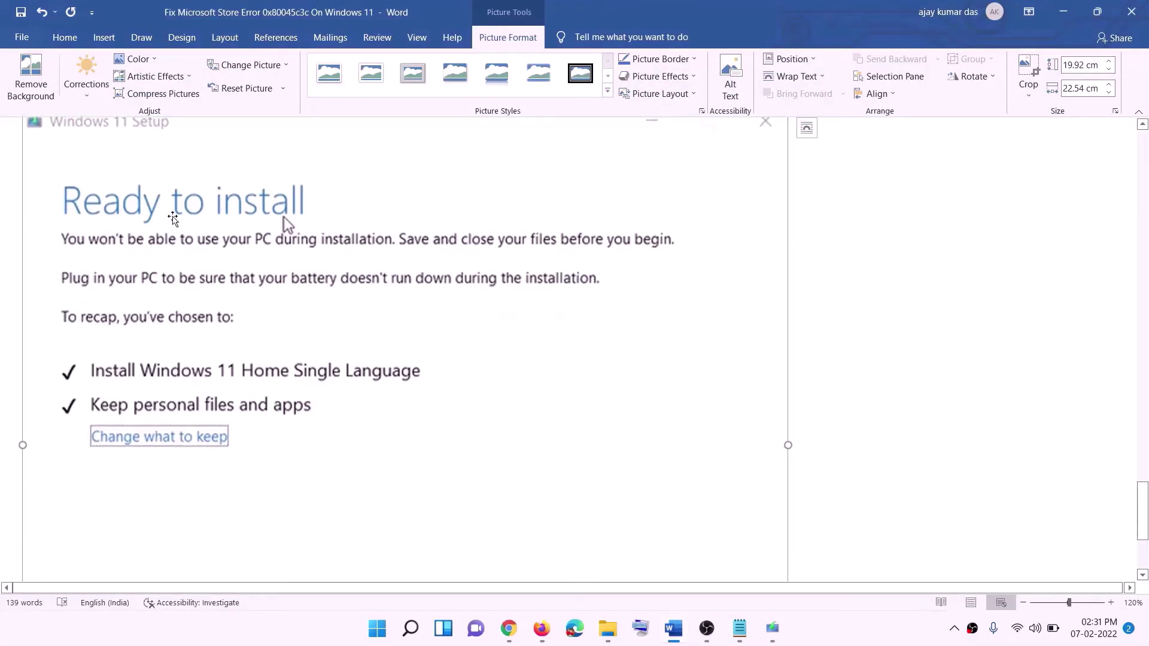
pyautogui.scroll(-1, 179, 329)
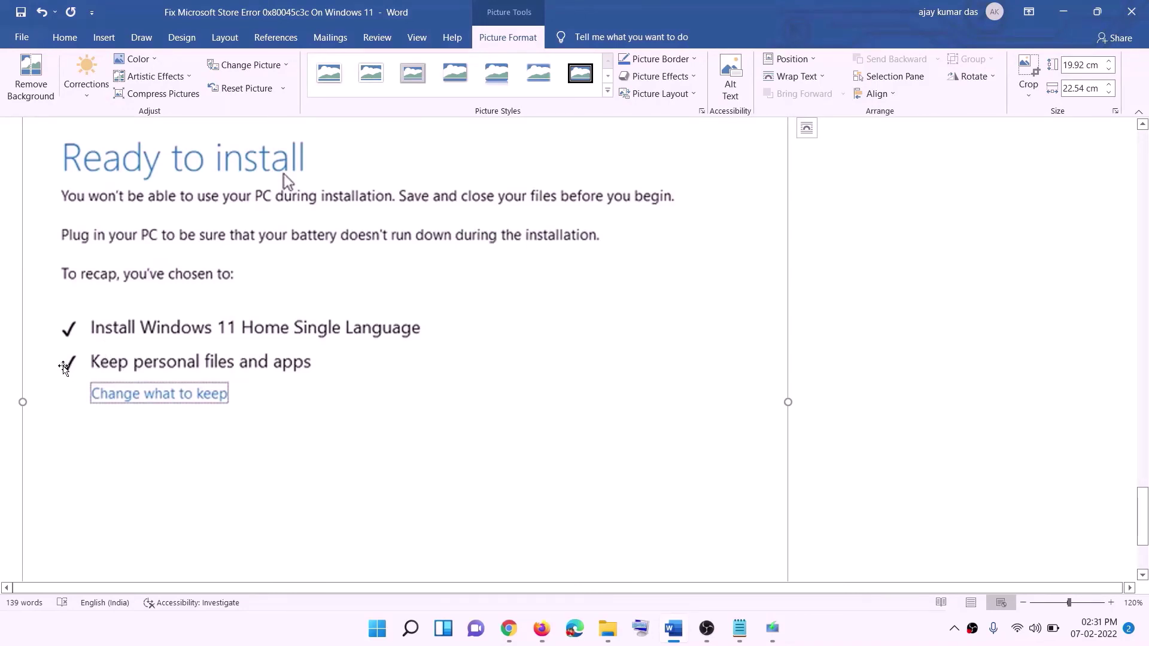
pyautogui.scroll(-1, 428, 374)
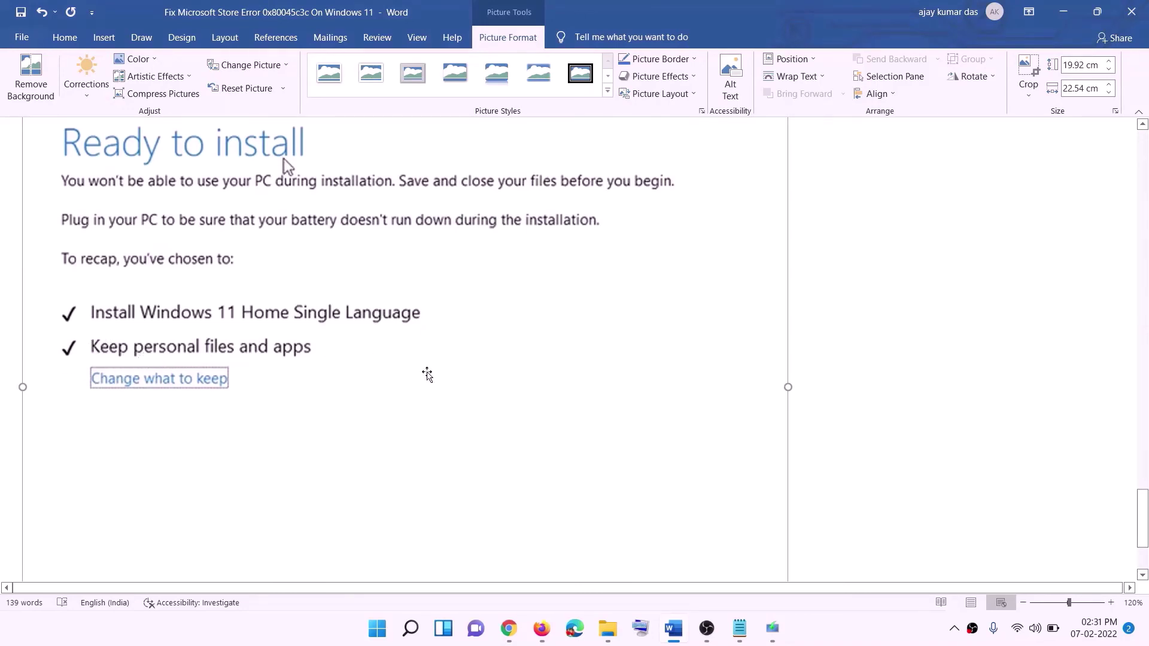
pyautogui.scroll(-3, 427, 374)
pyautogui.scroll(6, 611, 449)
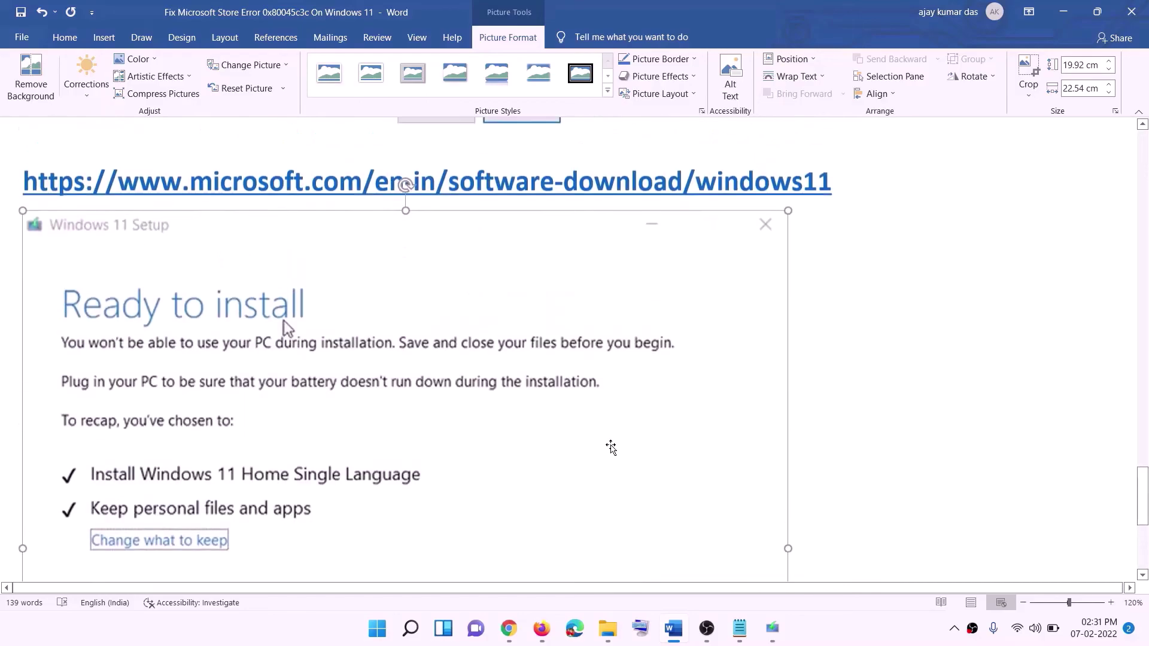
pyautogui.scroll(1, 610, 447)
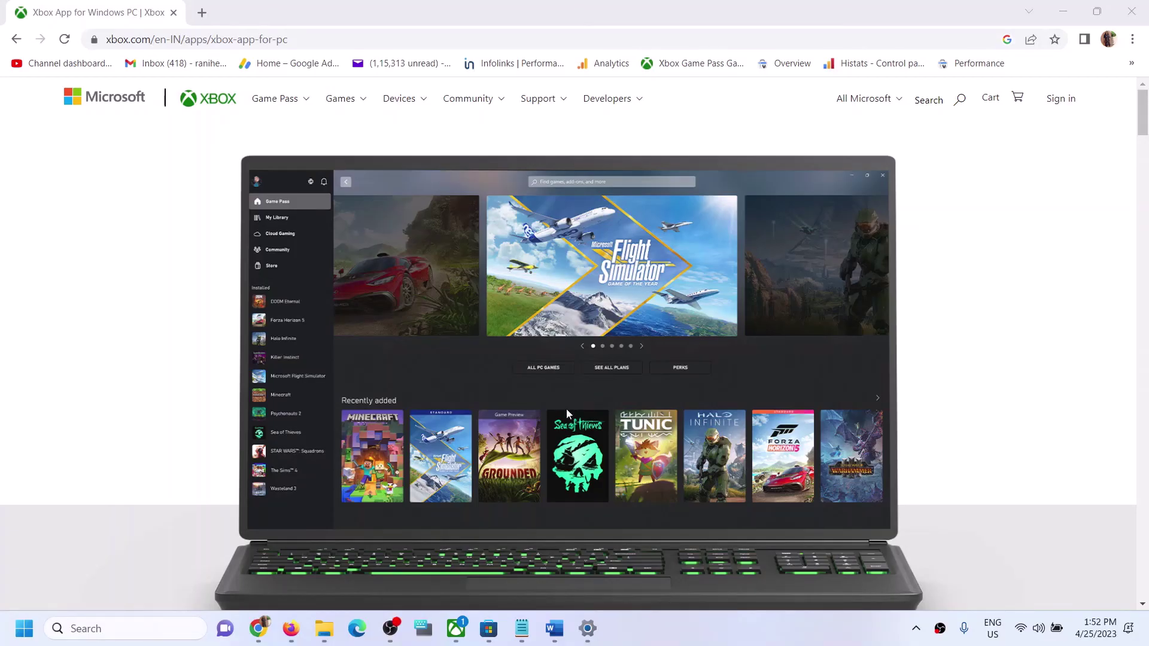
# Step: Find the "Get the app now" section on the Xbox app for Windows PC page and download the Xbox app installer
pyautogui.click(489, 629)
pyautogui.click(489, 630)
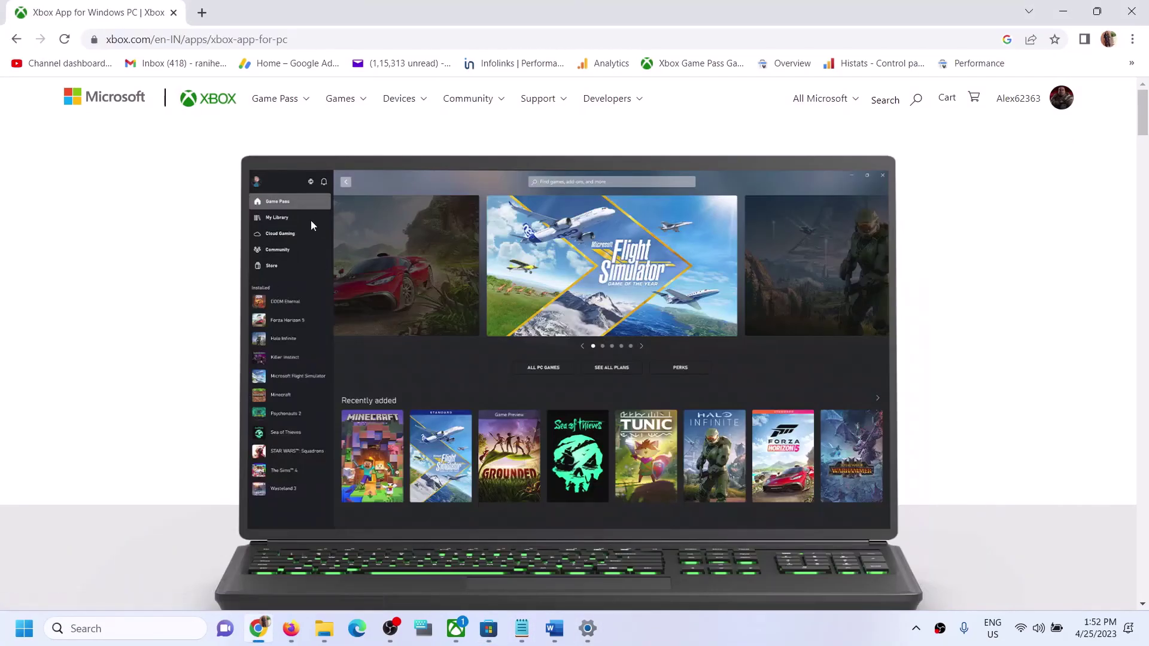
pyautogui.click(311, 41)
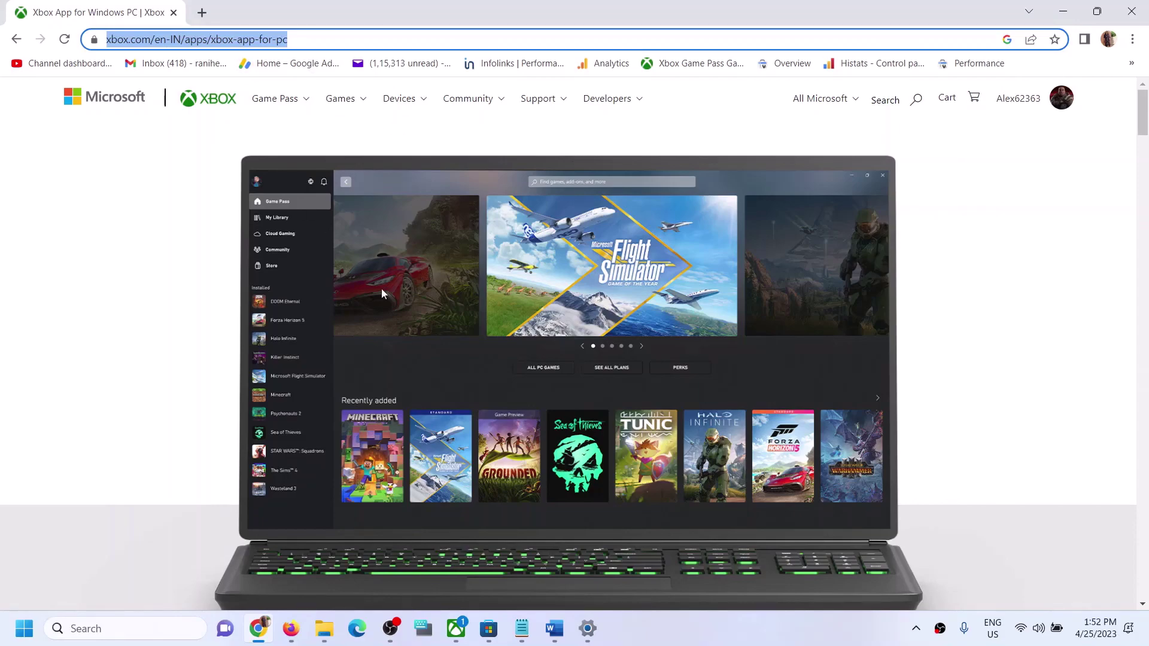
pyautogui.scroll(-15, 383, 293)
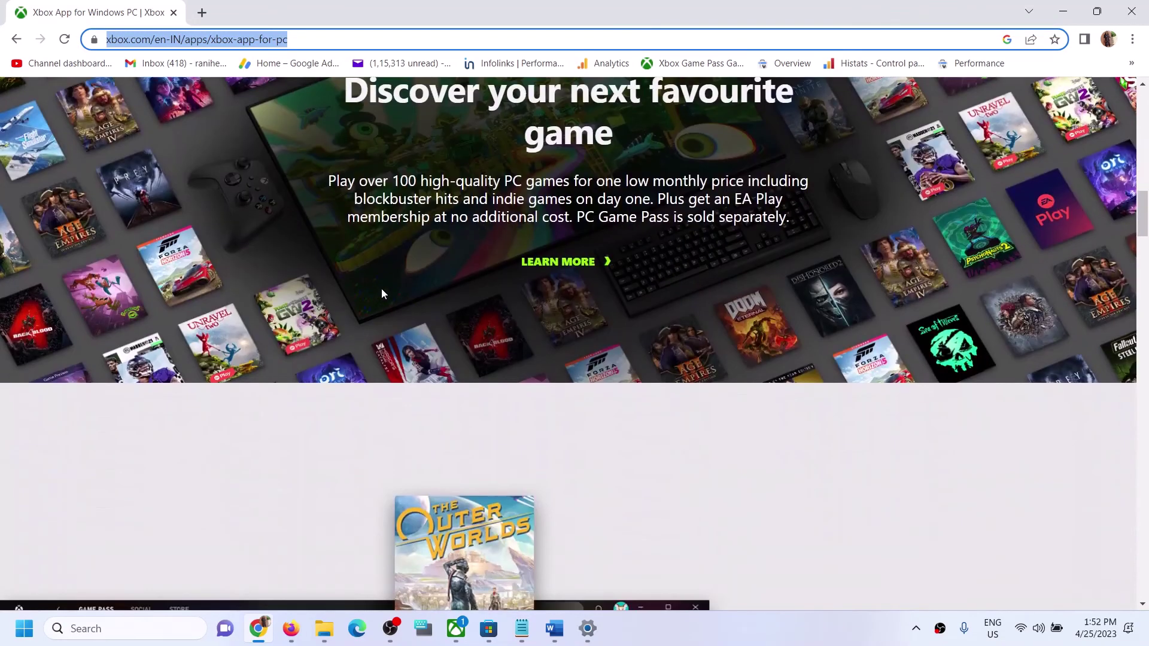
pyautogui.scroll(-20, 383, 294)
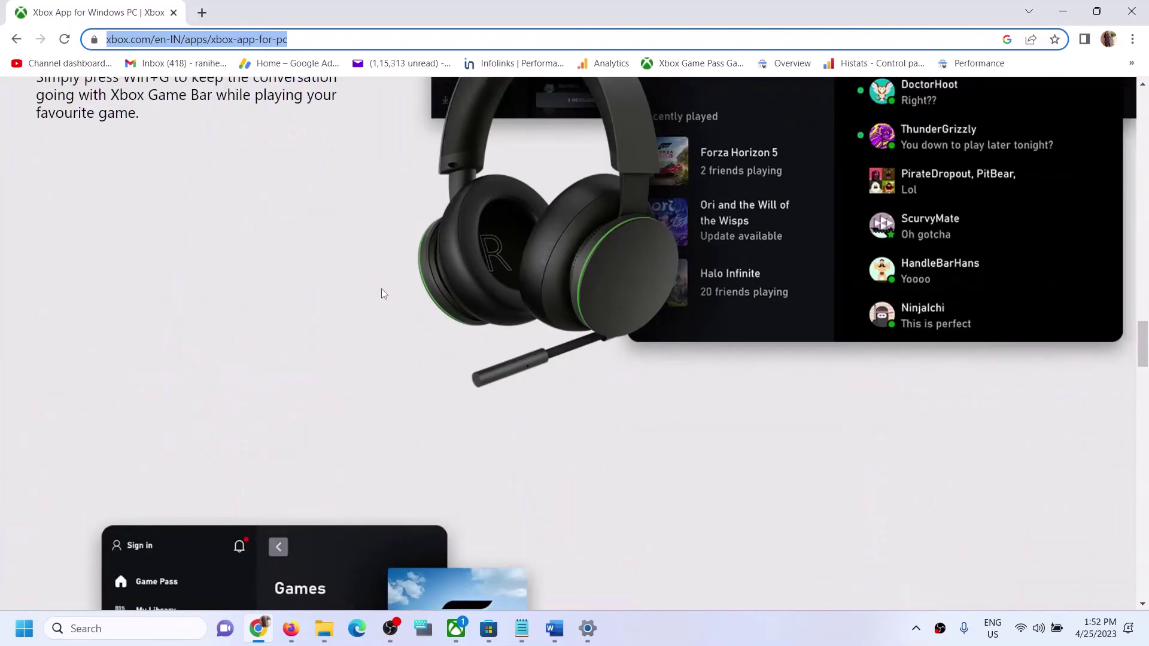
pyautogui.scroll(-20, 383, 294)
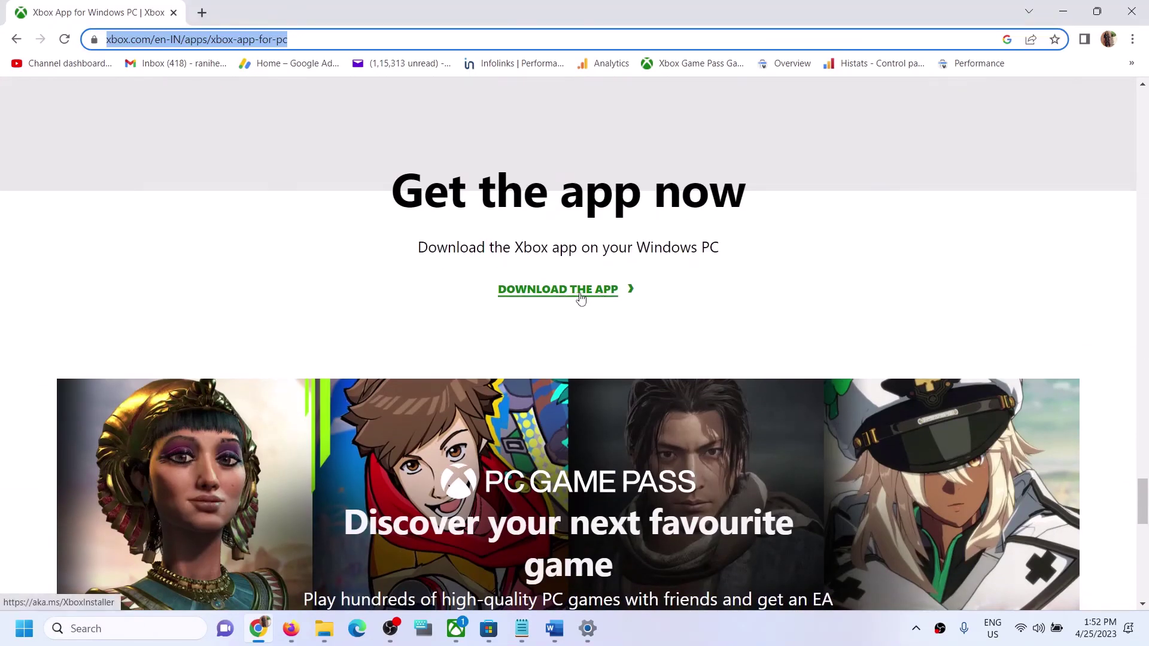
pyautogui.click(580, 298)
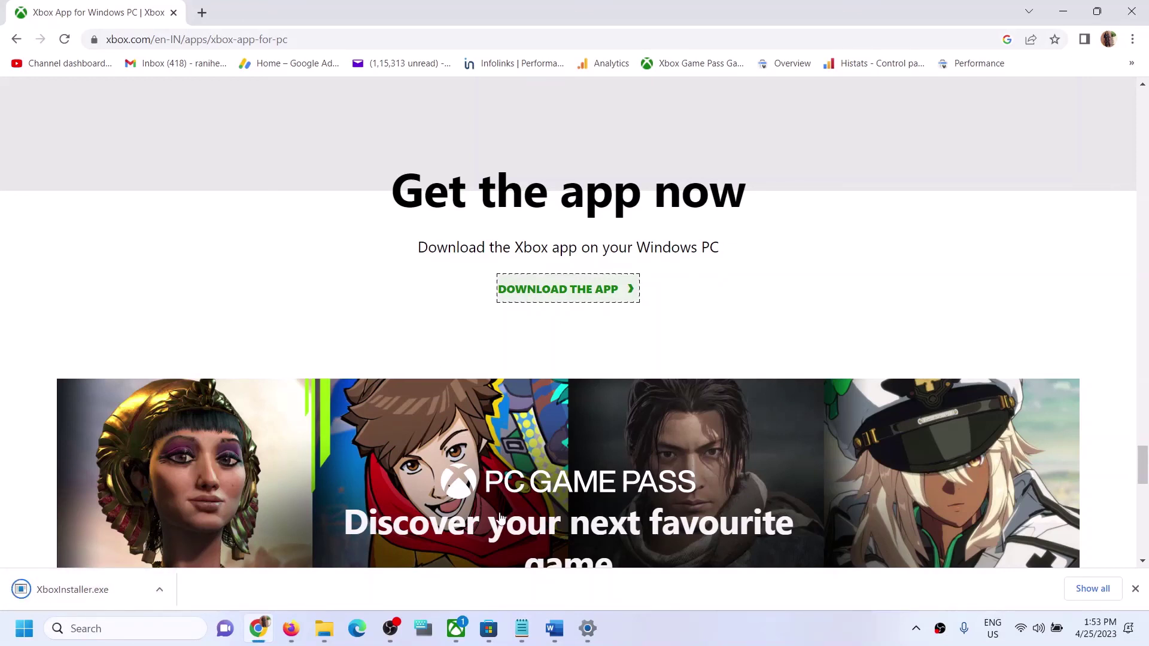
# Step: Switch to Microsoft Store and view the Xbox app's page
pyautogui.click(489, 630)
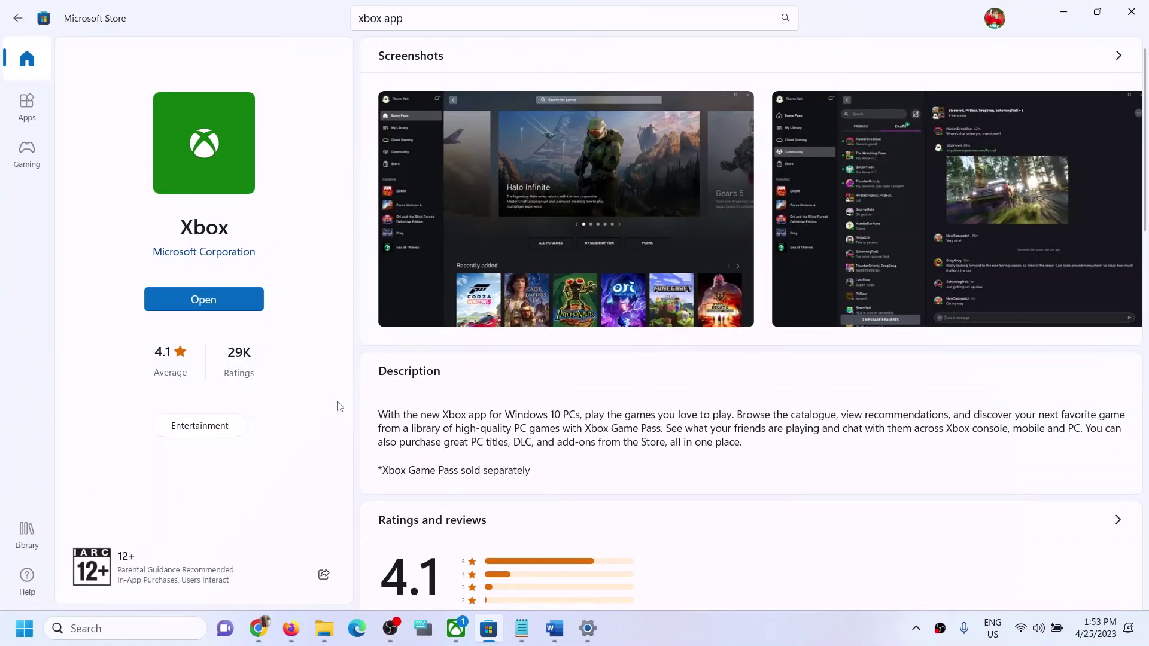
pyautogui.click(715, 632)
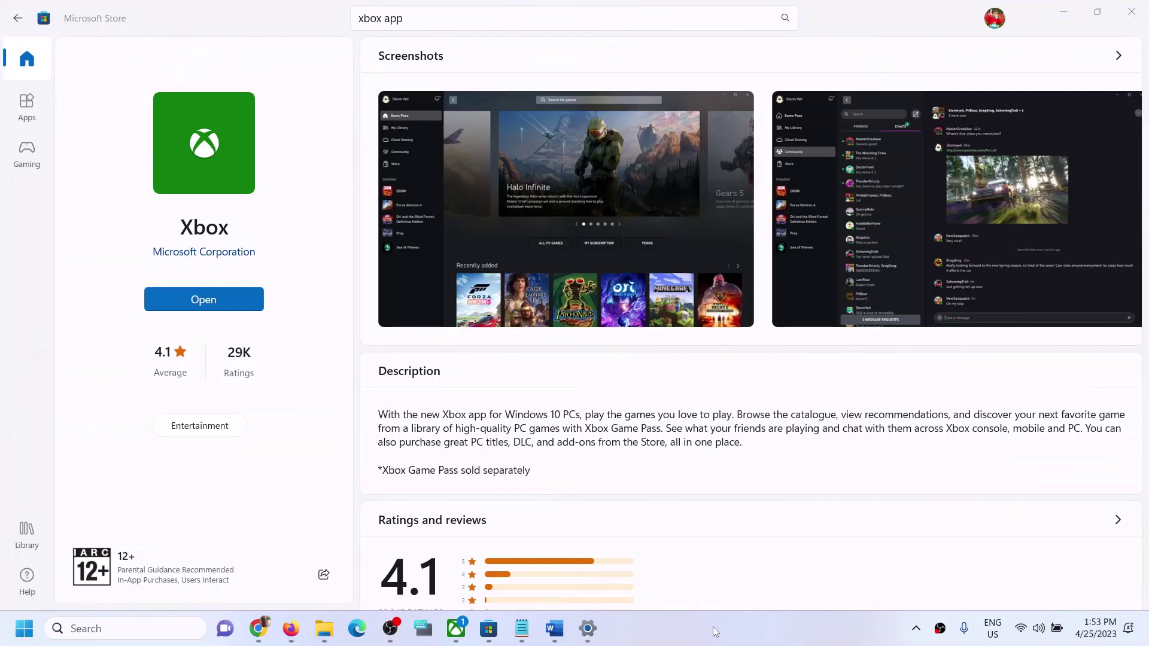